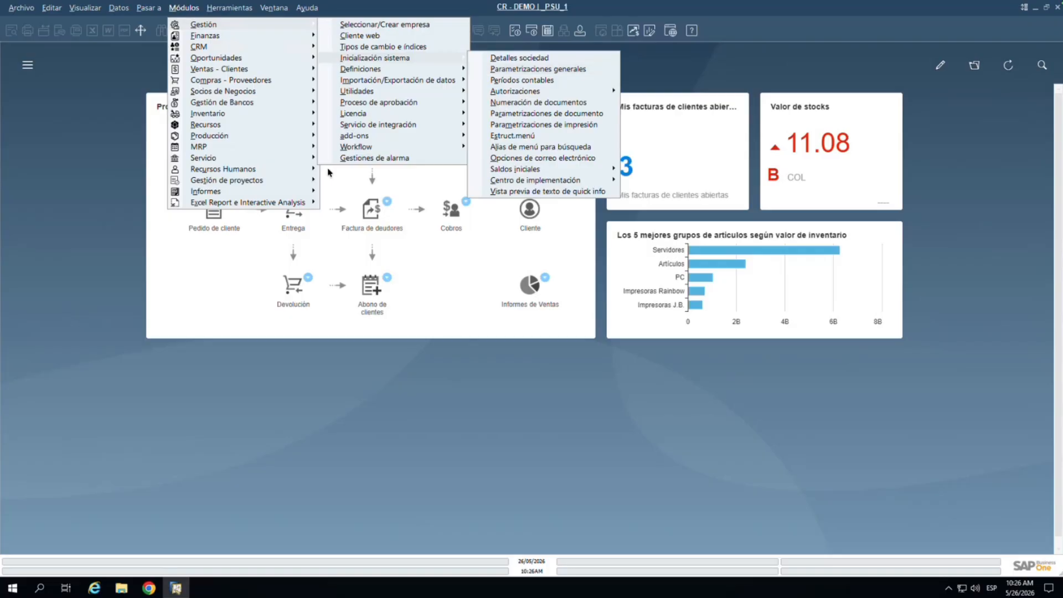
# Step: In Parametrizaciones generales, manage data ownership by 'Socio de negocio y documento'
pyautogui.click(508, 68)
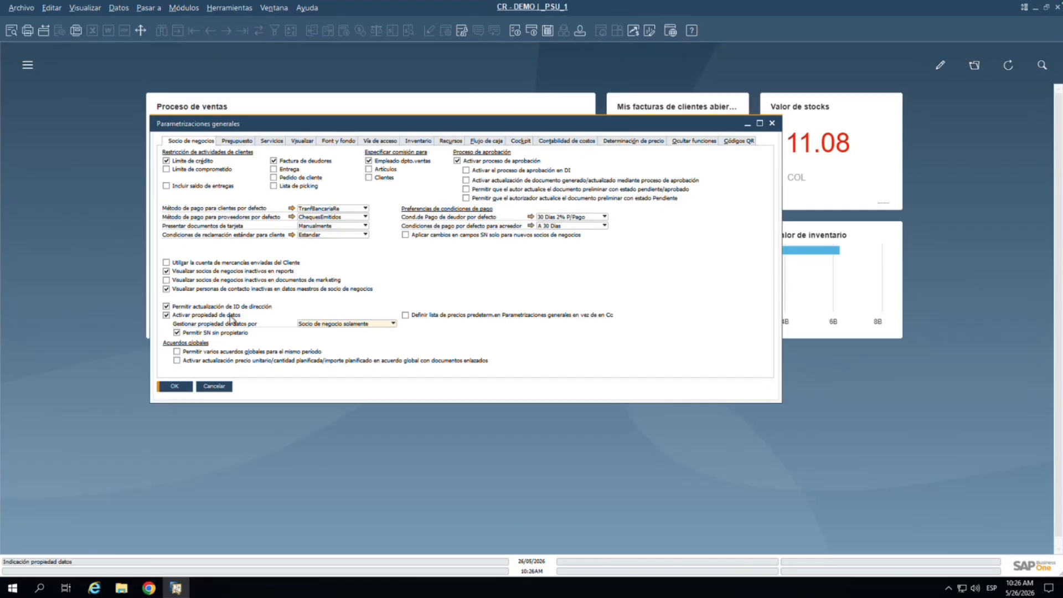
pyautogui.click(374, 324)
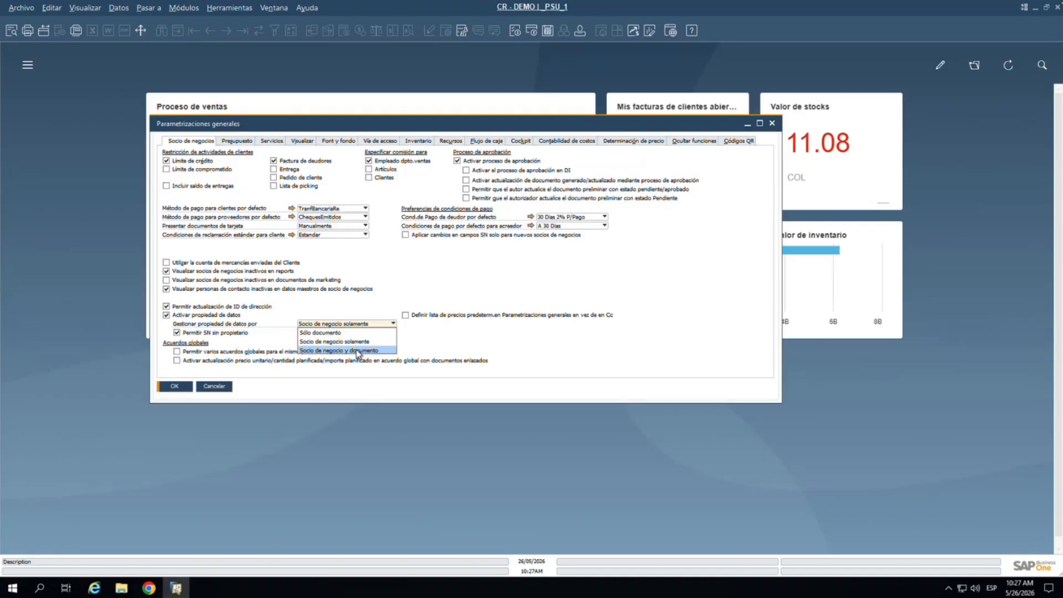
pyautogui.click(358, 350)
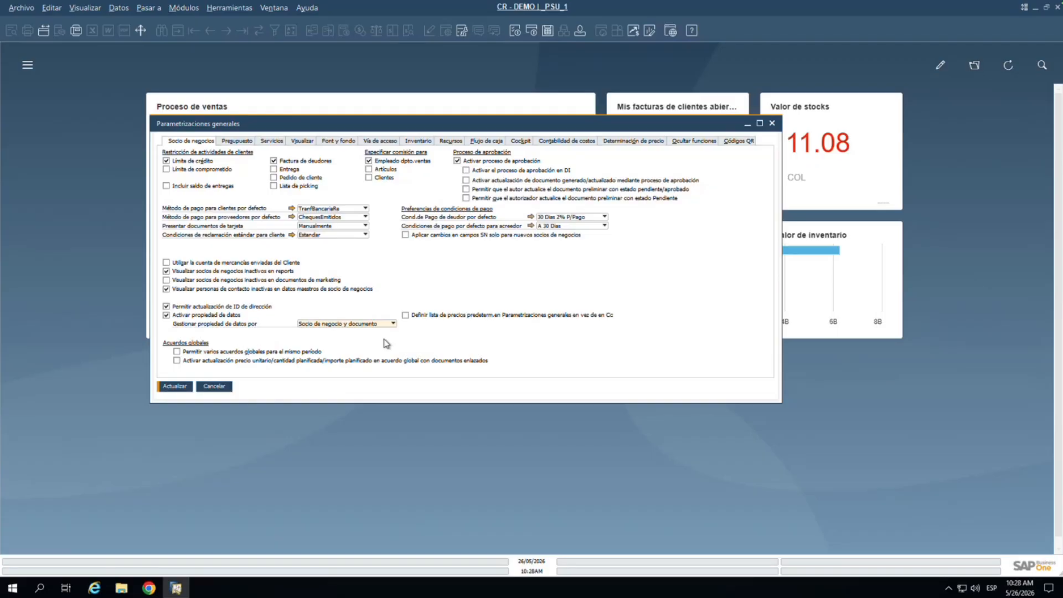
# Step: Save the updated general settings with Actualizar and close them with OK
pyautogui.click(174, 387)
pyautogui.click(174, 386)
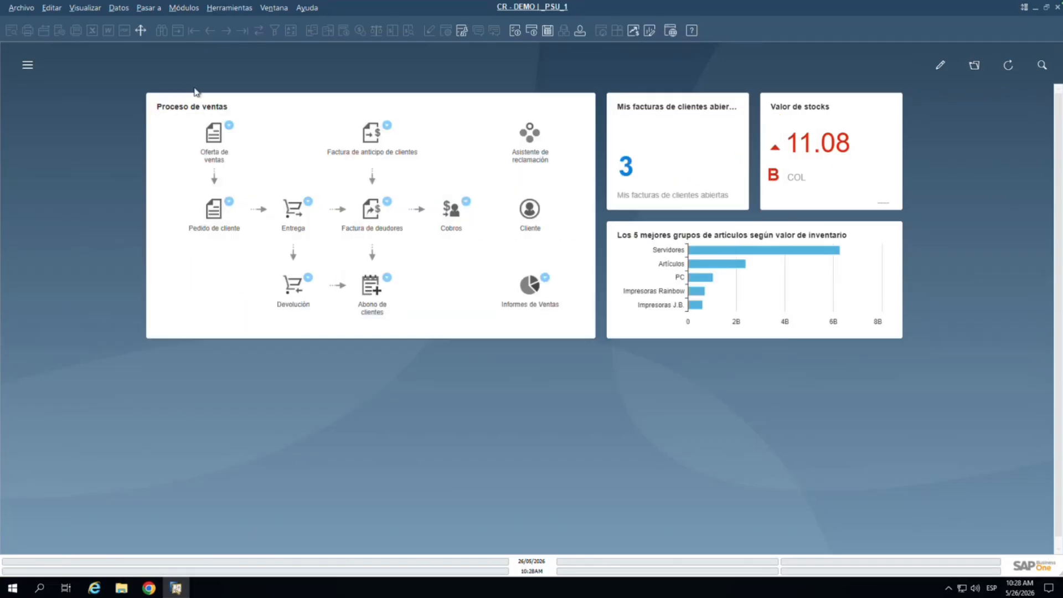
# Step: Open Datos maestros empleado, start a new employee record and enter the employee's first name
pyautogui.click(28, 65)
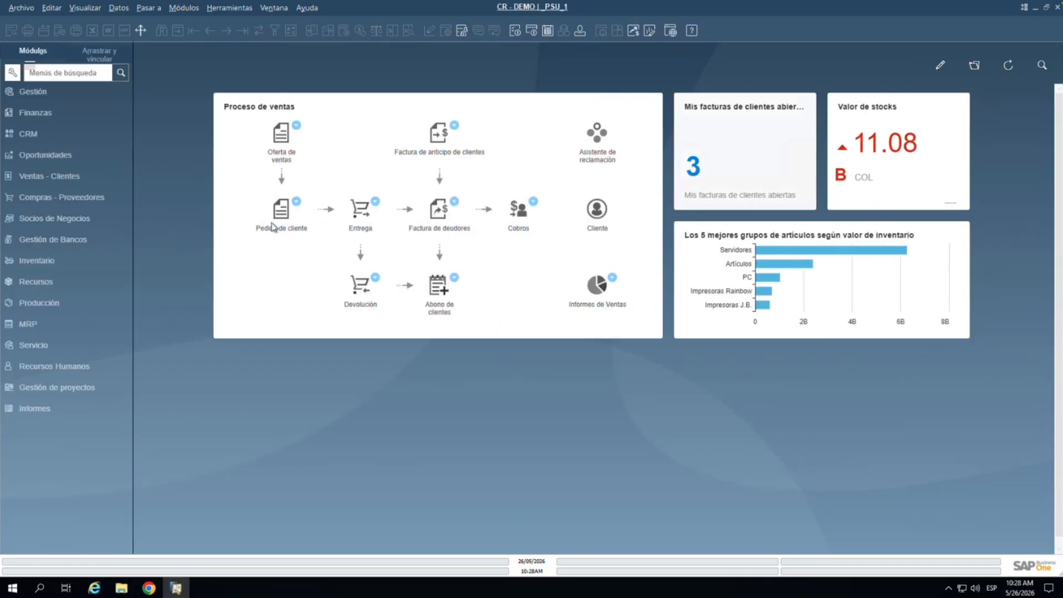
pyautogui.click(67, 368)
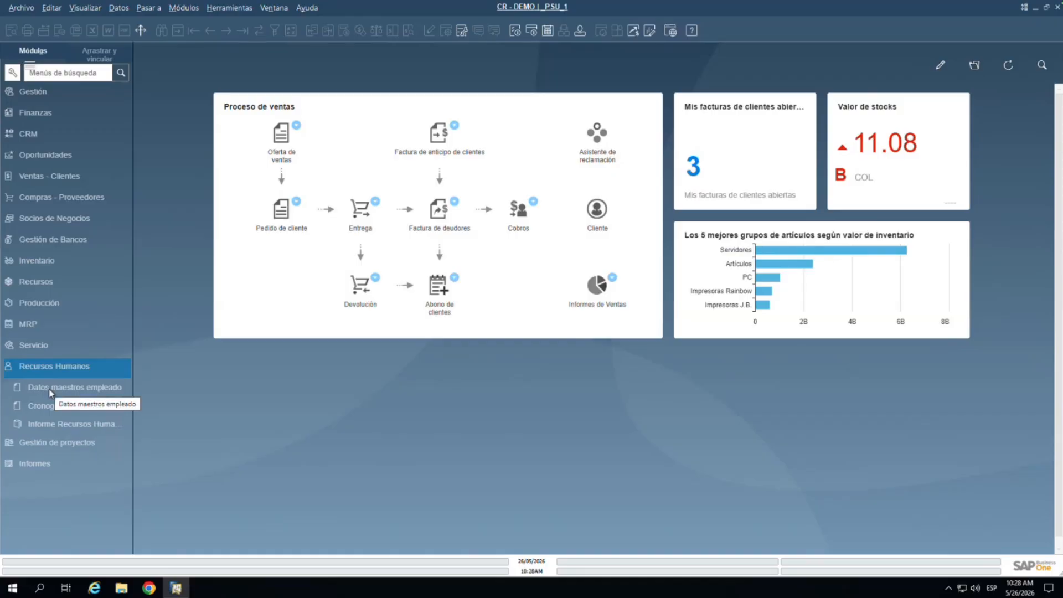
pyautogui.click(51, 393)
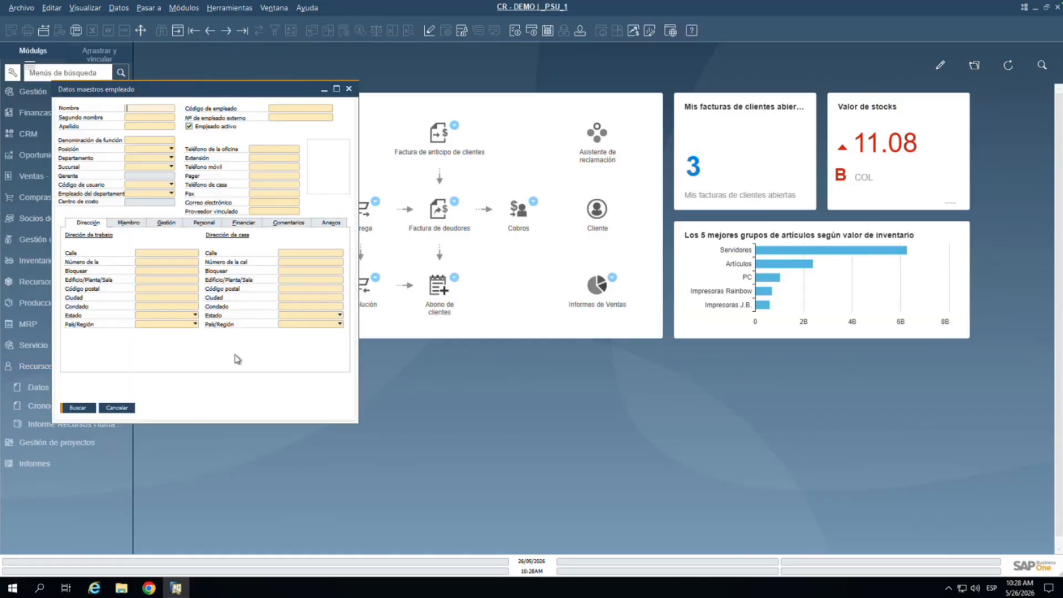
pyautogui.hotkey('ctrl', 'pageup')
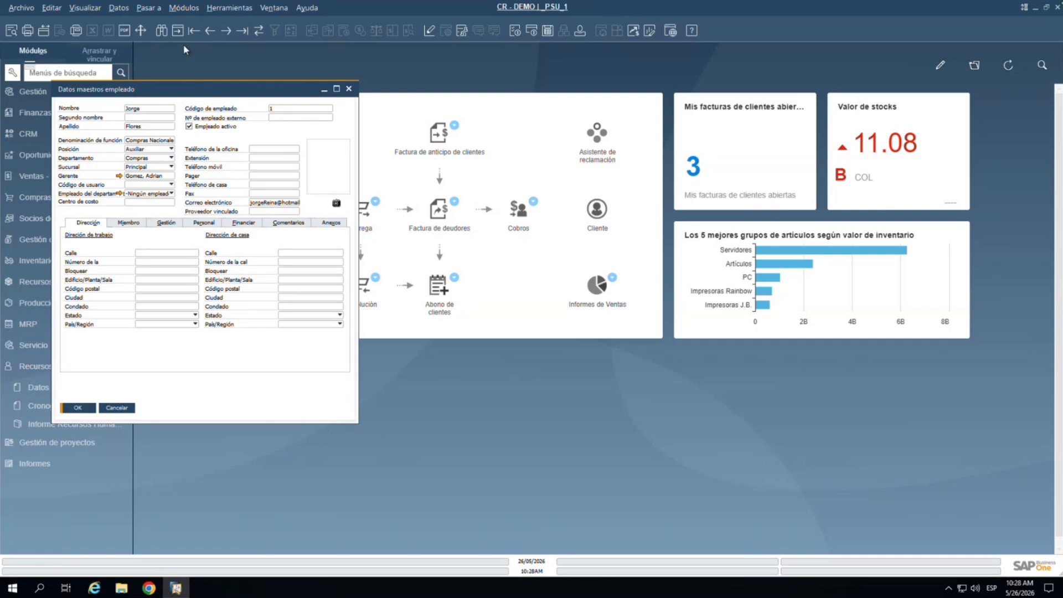
pyautogui.moveTo(252, 93); pyautogui.dragTo(314, 93)
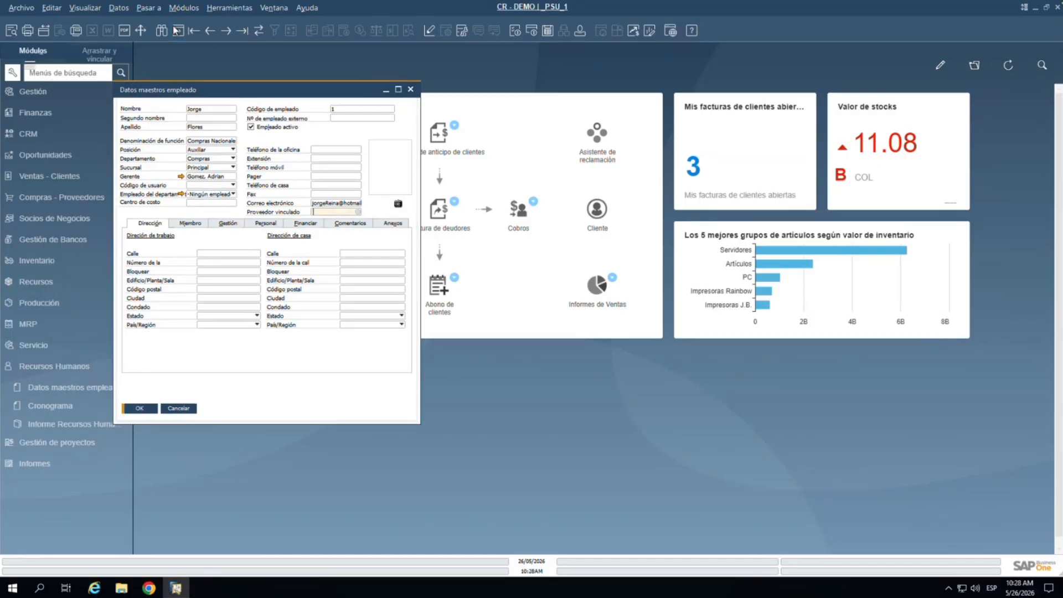
pyautogui.click(176, 30)
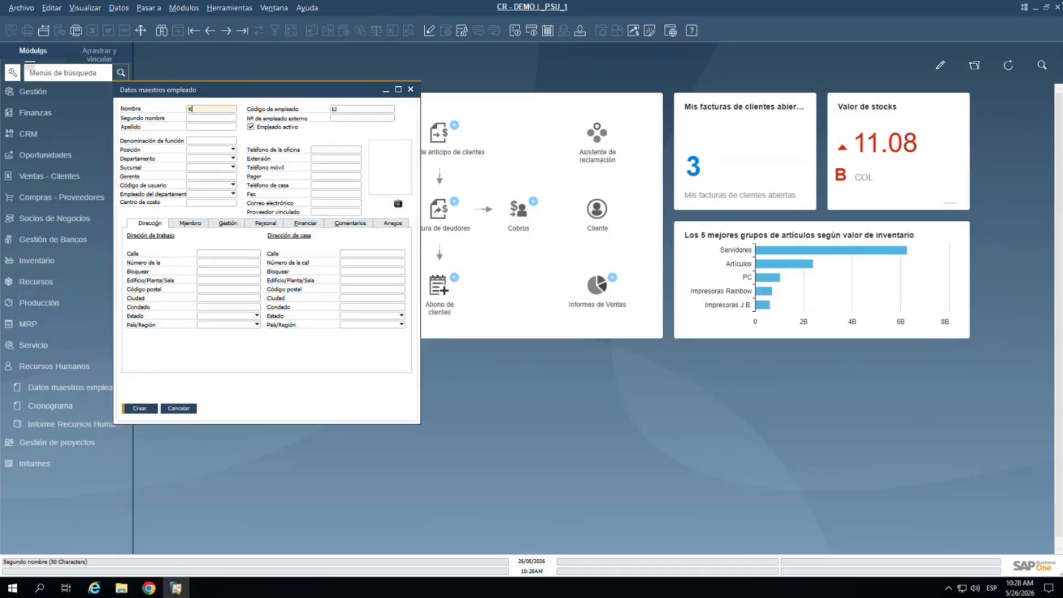
# Step: Enter the employee's last name and the job title 'Consultor'
pyautogui.click(217, 126)
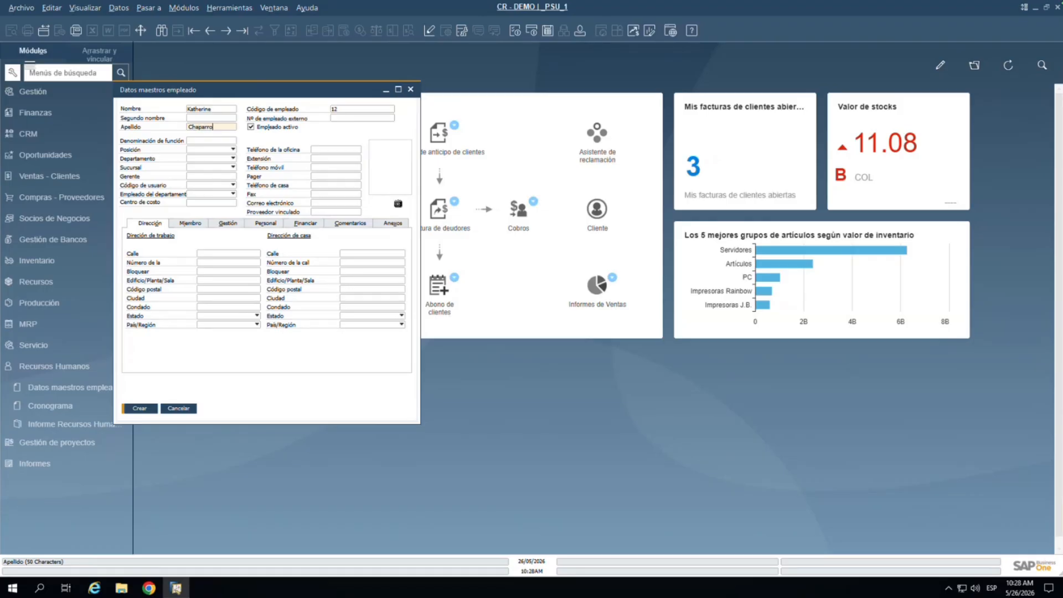
pyautogui.click(210, 142)
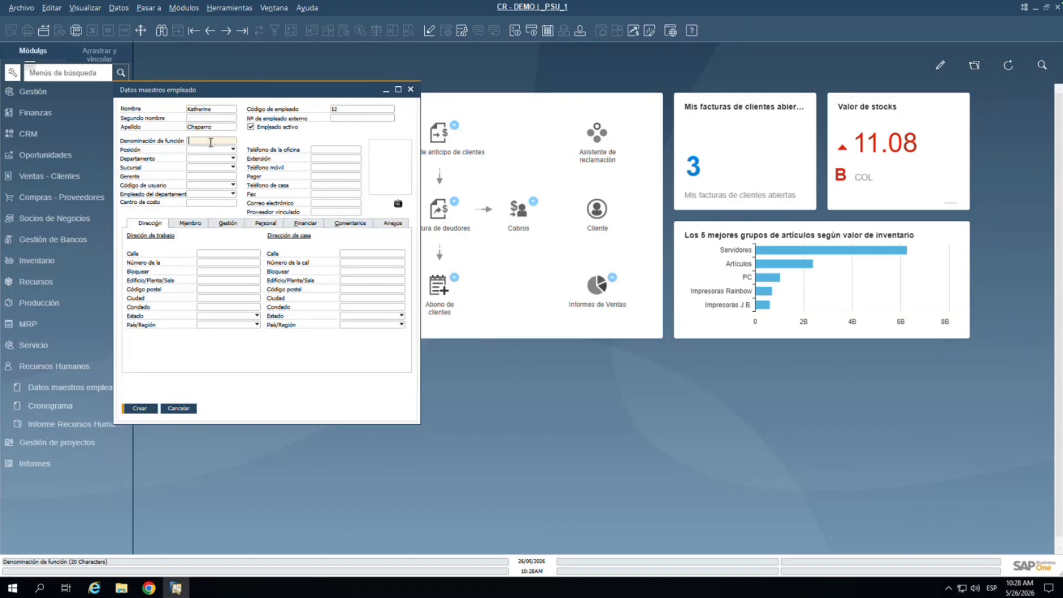
pyautogui.write('Consultor')
pyautogui.click(204, 150)
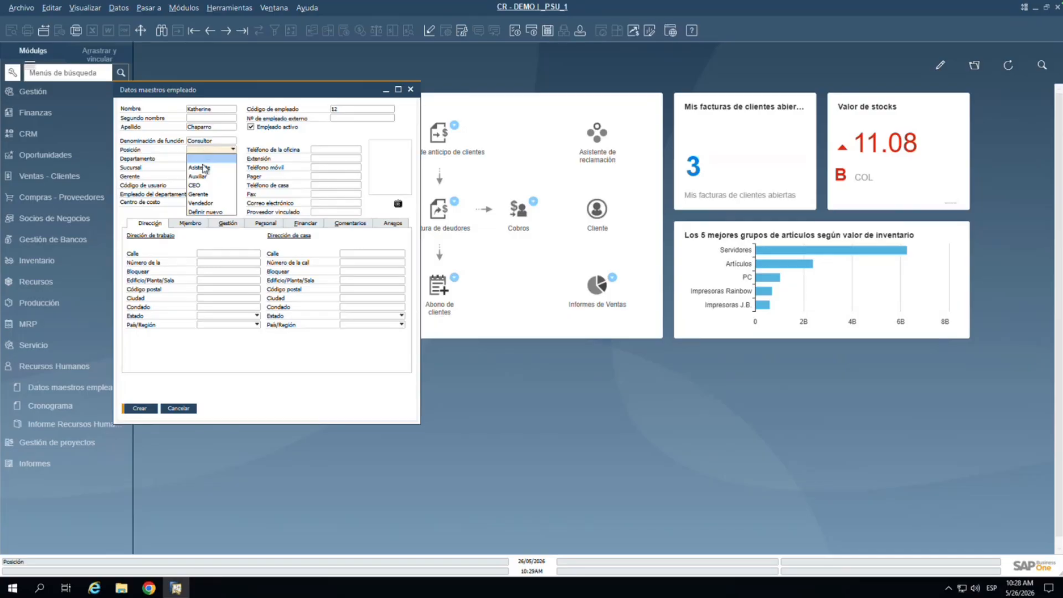
# Step: Define a new 'Consultor' position and assign it to the employee
pyautogui.click(252, 158)
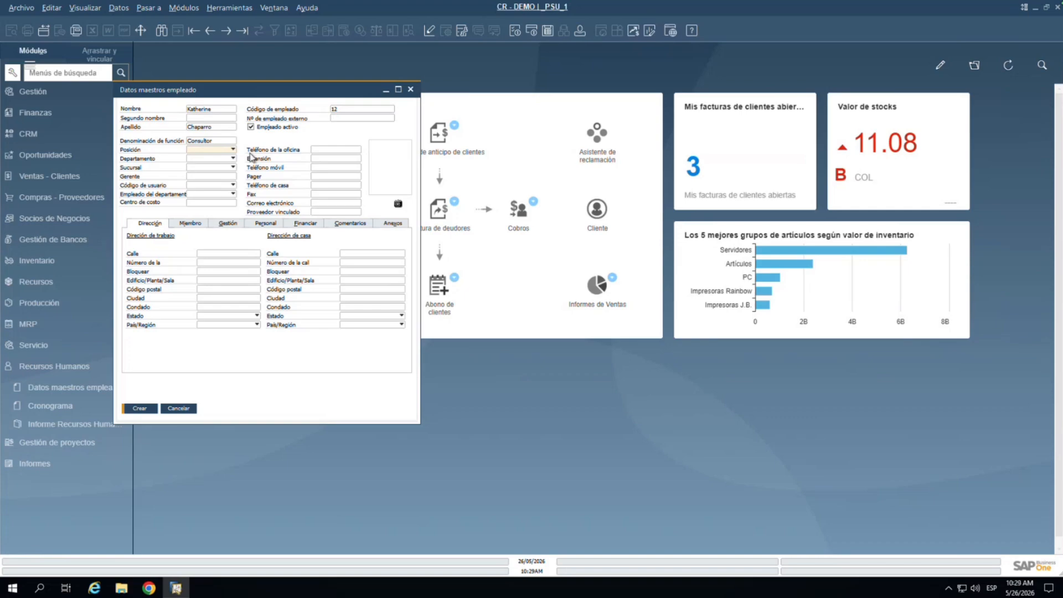
pyautogui.click(208, 150)
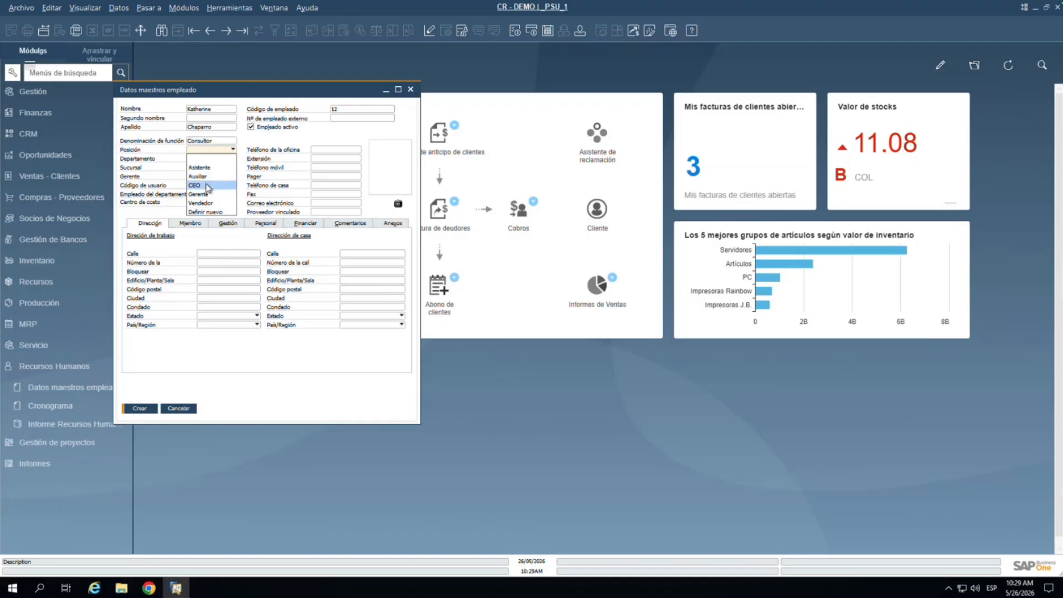
pyautogui.click(217, 212)
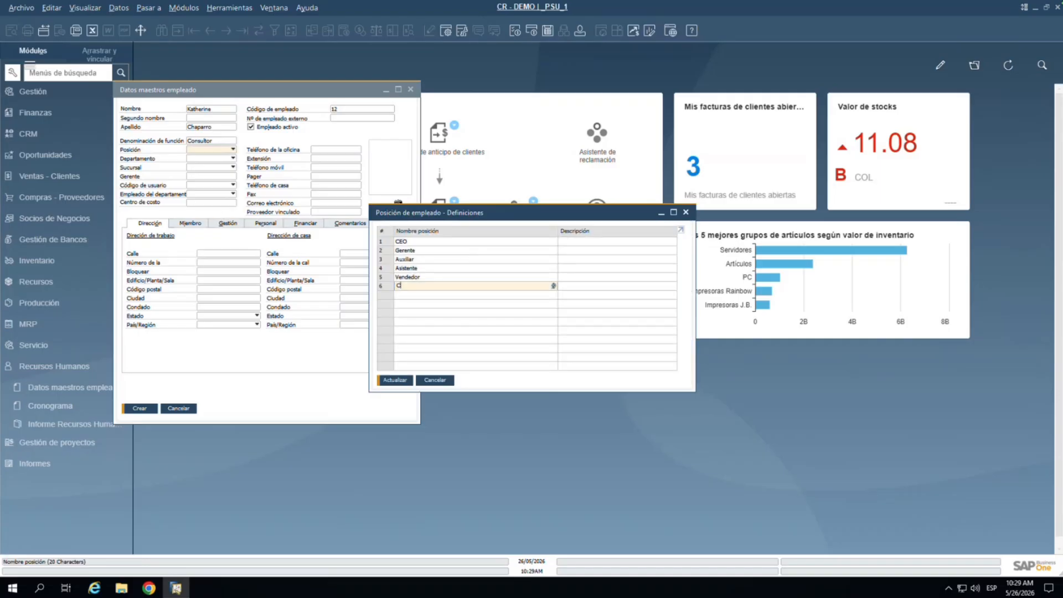
pyautogui.write('Consultor')
pyautogui.click(395, 379)
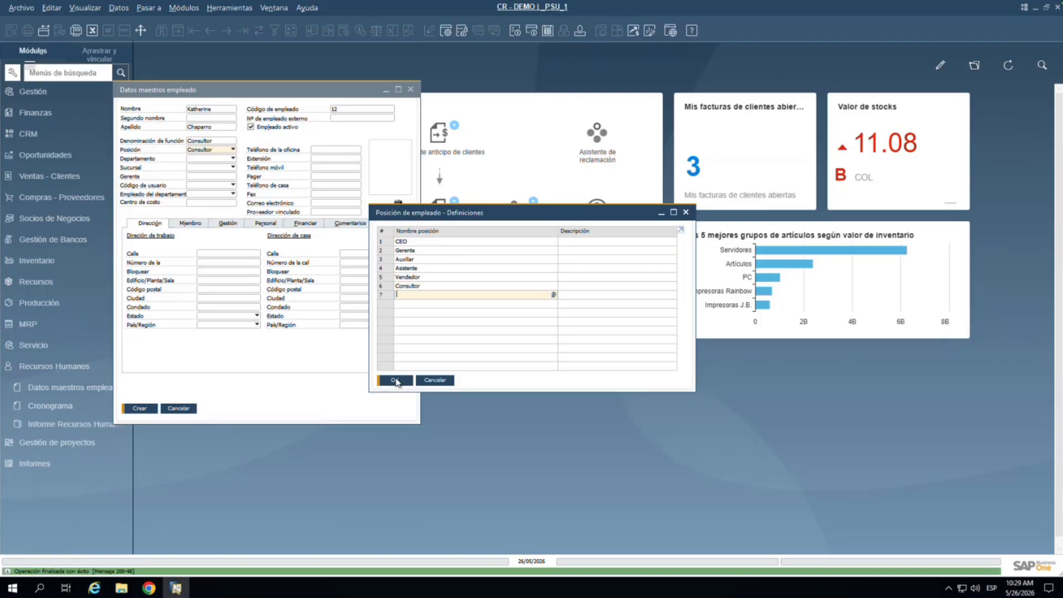
pyautogui.click(395, 380)
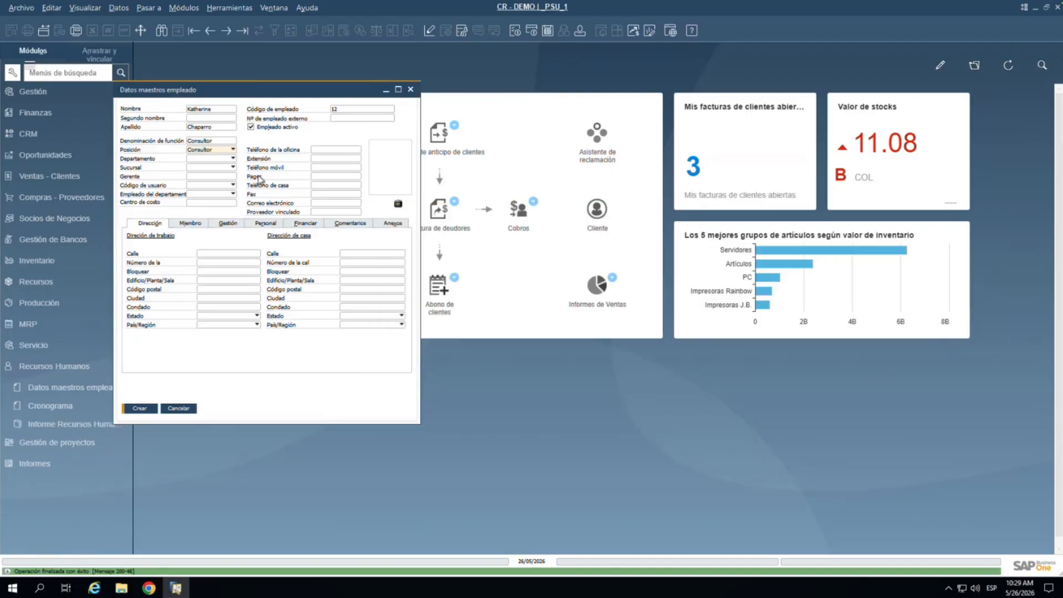
pyautogui.click(220, 140)
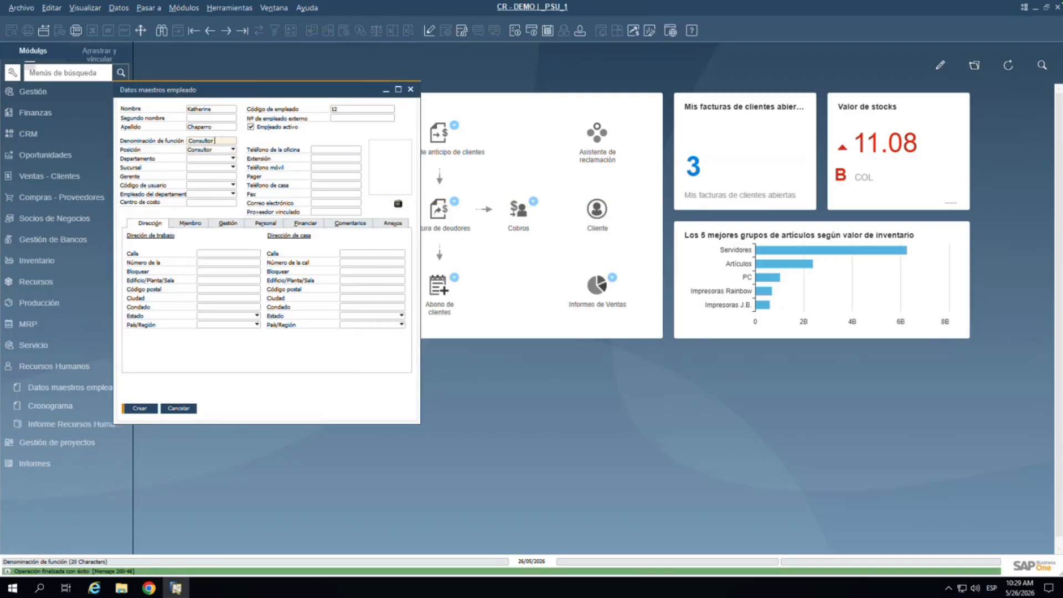
# Step: Extend the job title to 'Consultor SAP' and start defining a new department
pyautogui.write('SAP')
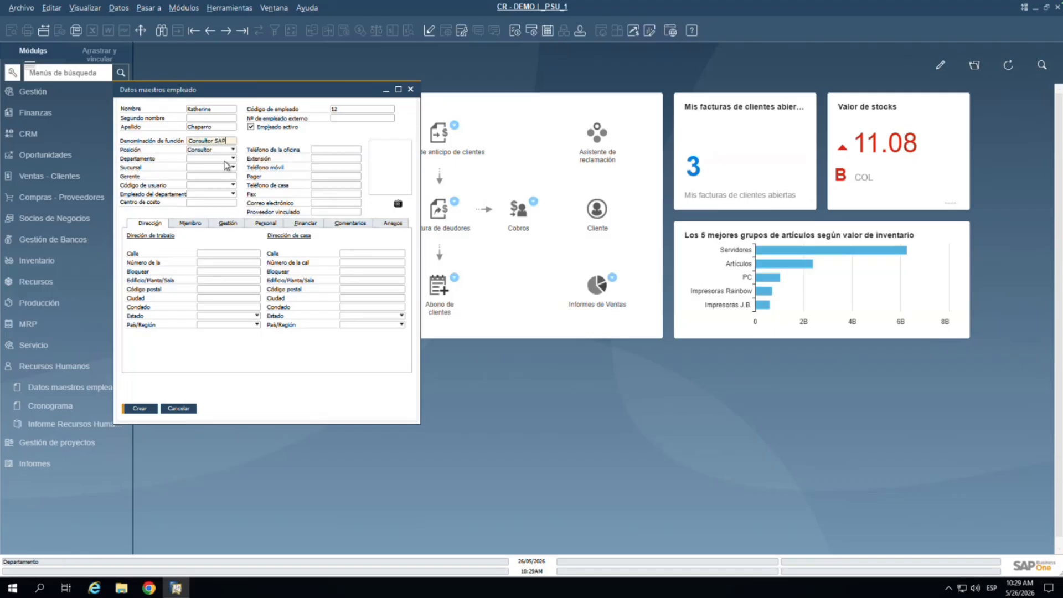
pyautogui.click(224, 159)
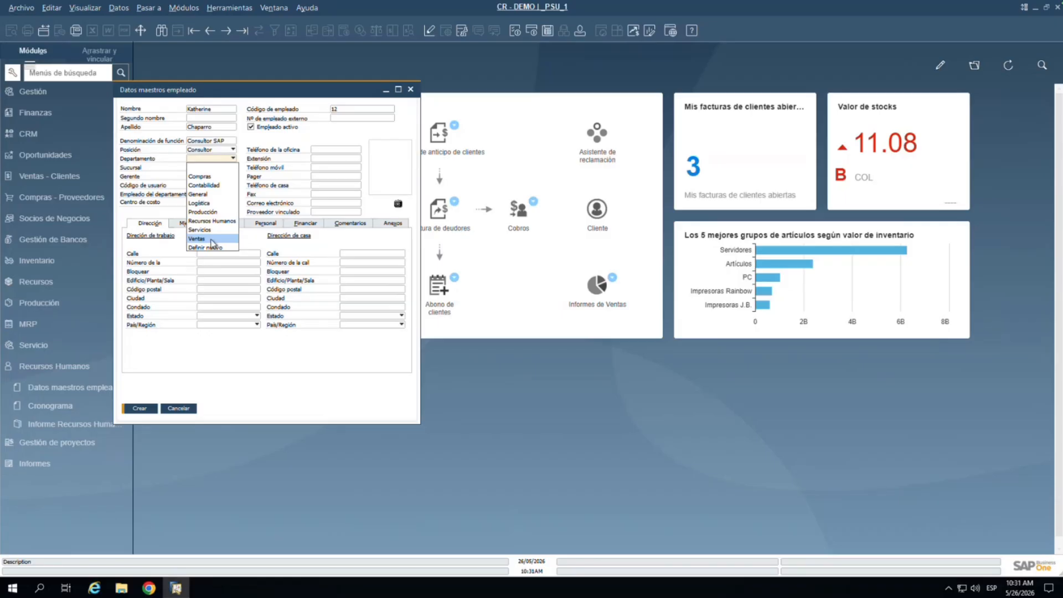
pyautogui.click(206, 247)
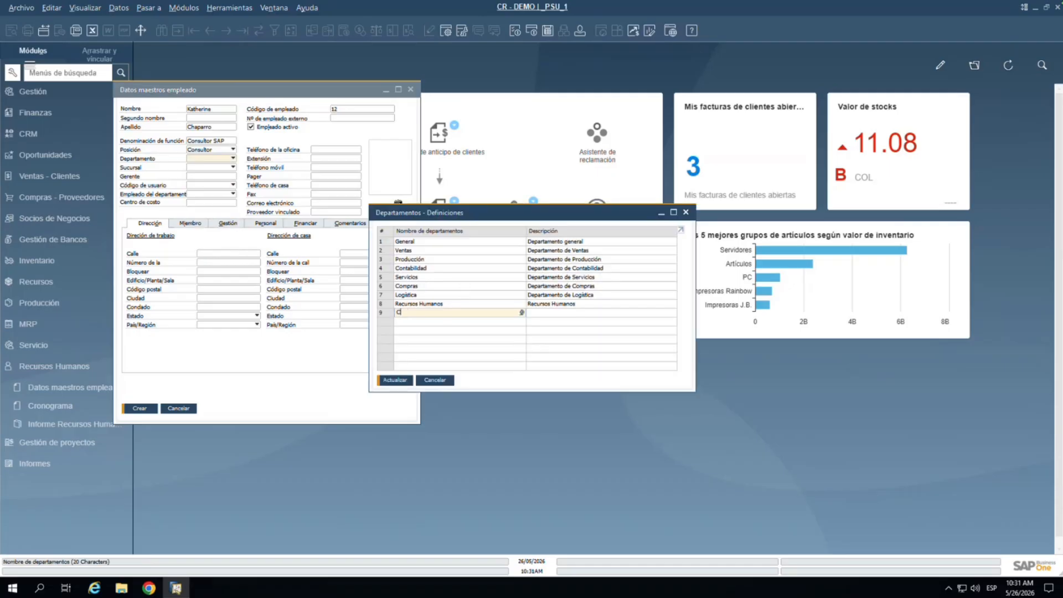
# Step: Add department 'Consultoria' described as 'Departamento de Consultoria' and assign it to the employee
pyautogui.write('Consultor')
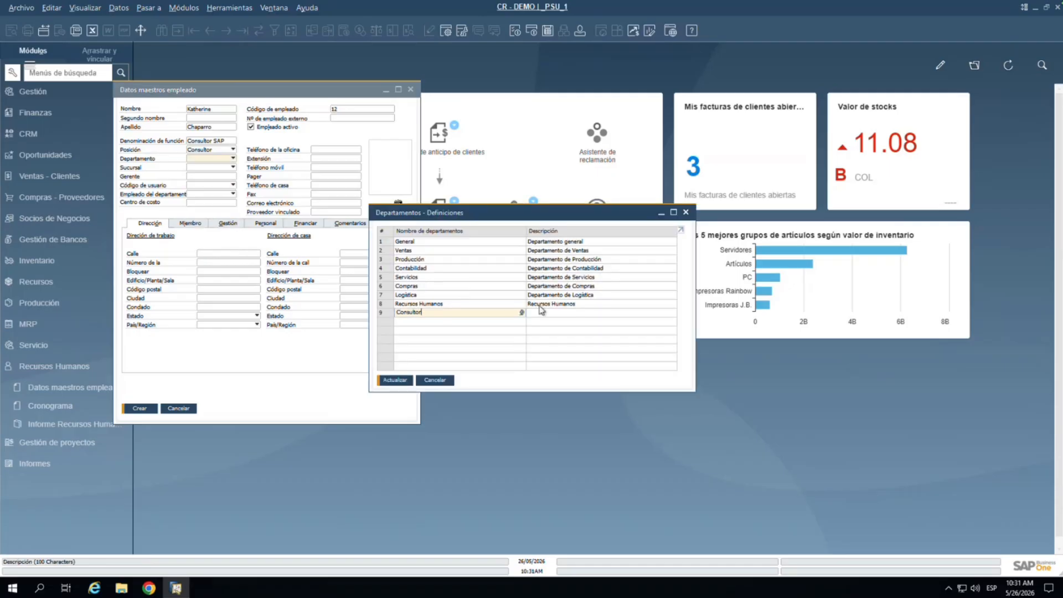
pyautogui.write('ia')
pyautogui.click(542, 312)
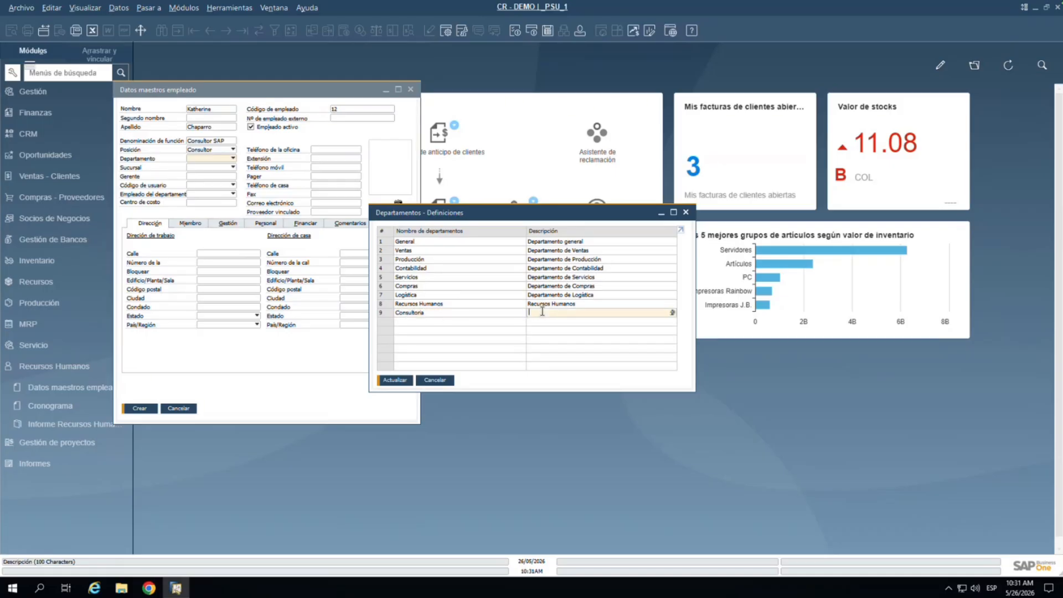
pyautogui.write('Departamento de Consultoria')
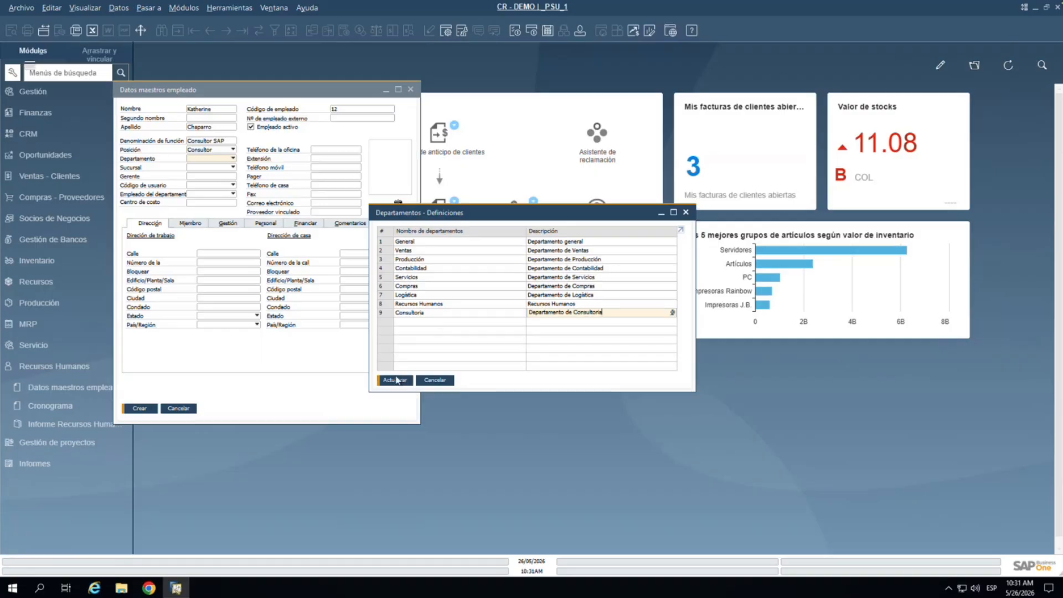
pyautogui.click(396, 380)
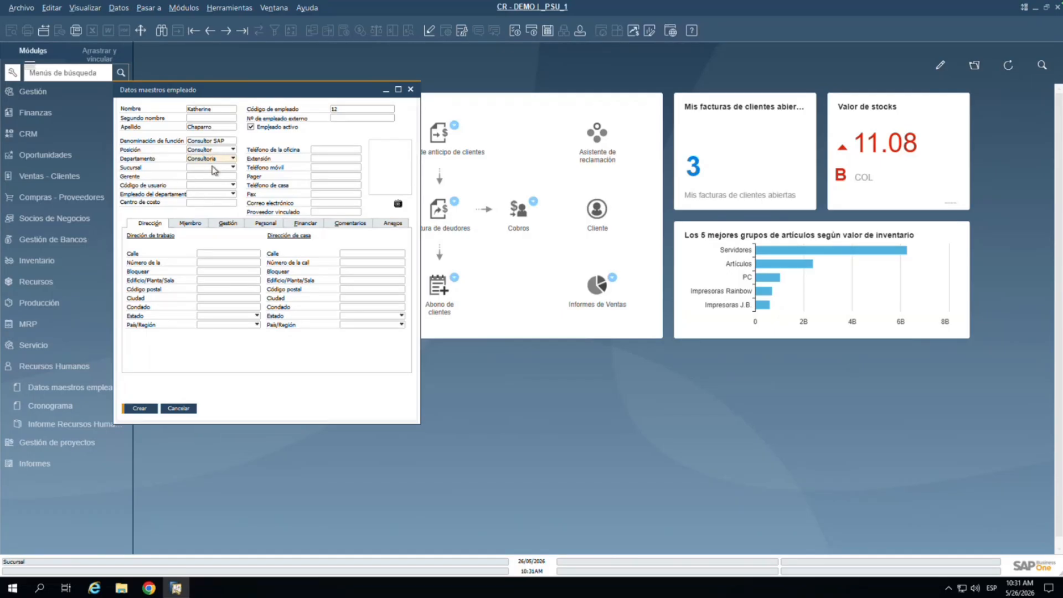
# Step: Set the employee's branch to Principal, leaving the manager field empty
pyautogui.click(213, 168)
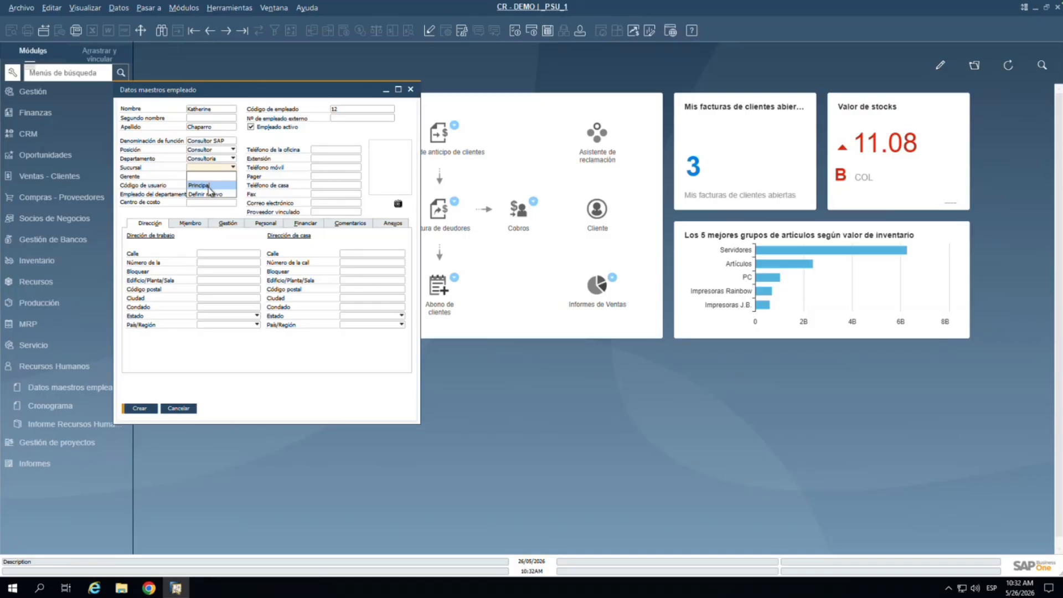
pyautogui.click(203, 185)
pyautogui.click(221, 177)
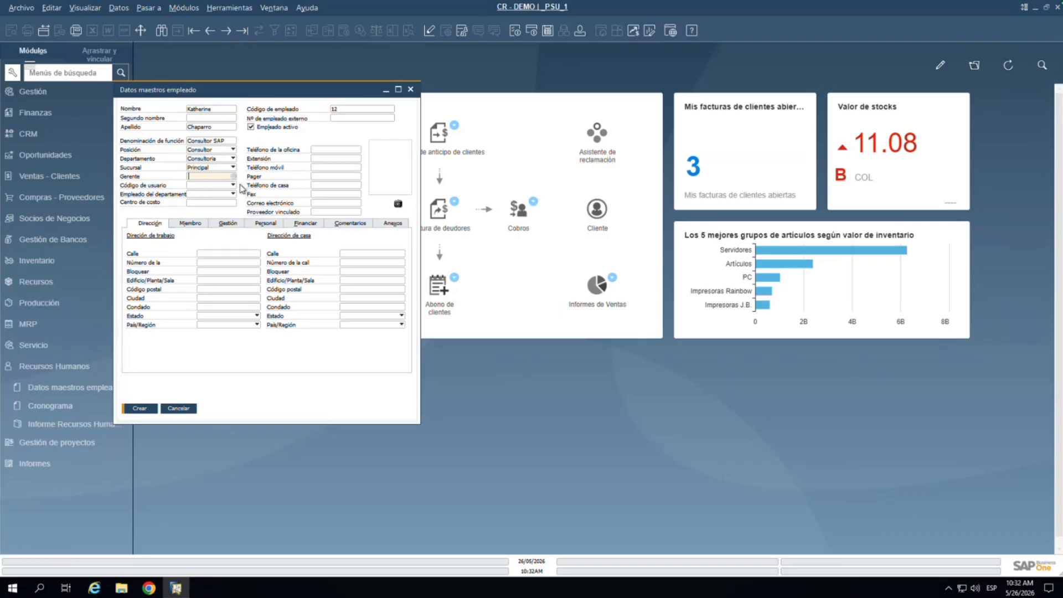
pyautogui.click(233, 177)
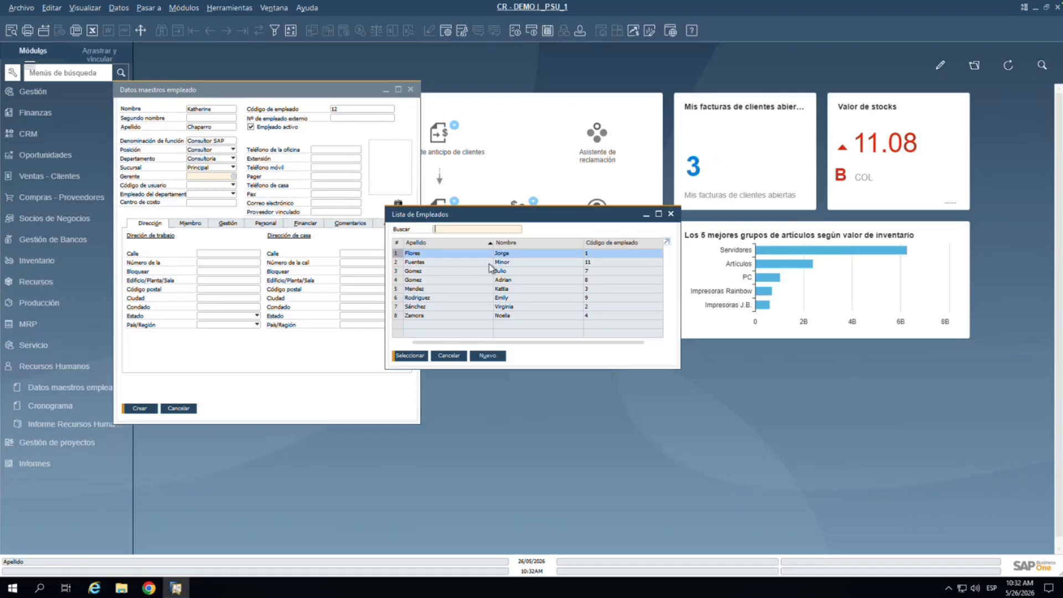
pyautogui.click(448, 356)
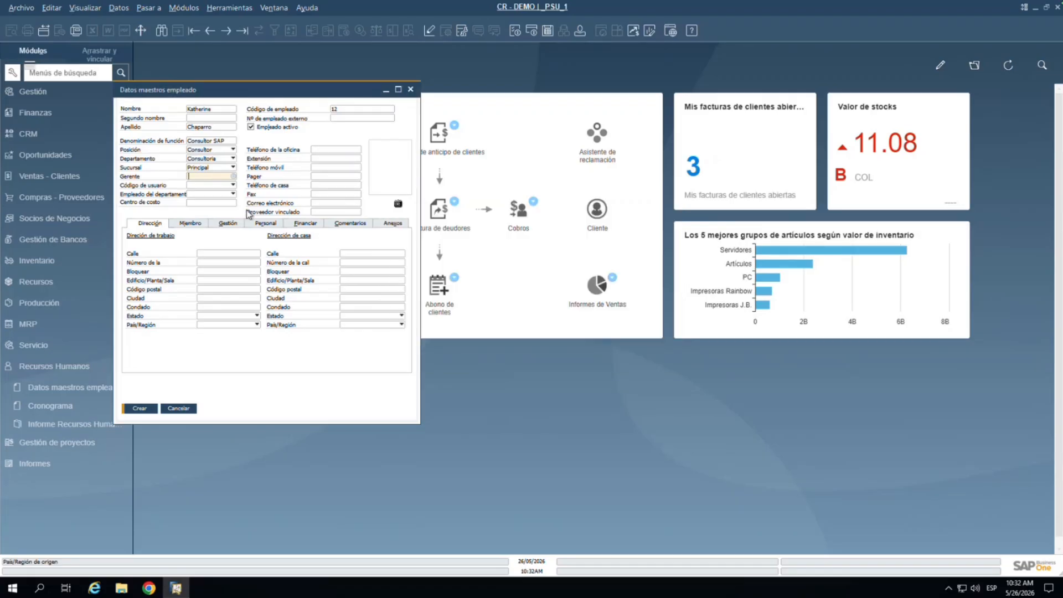
pyautogui.click(219, 185)
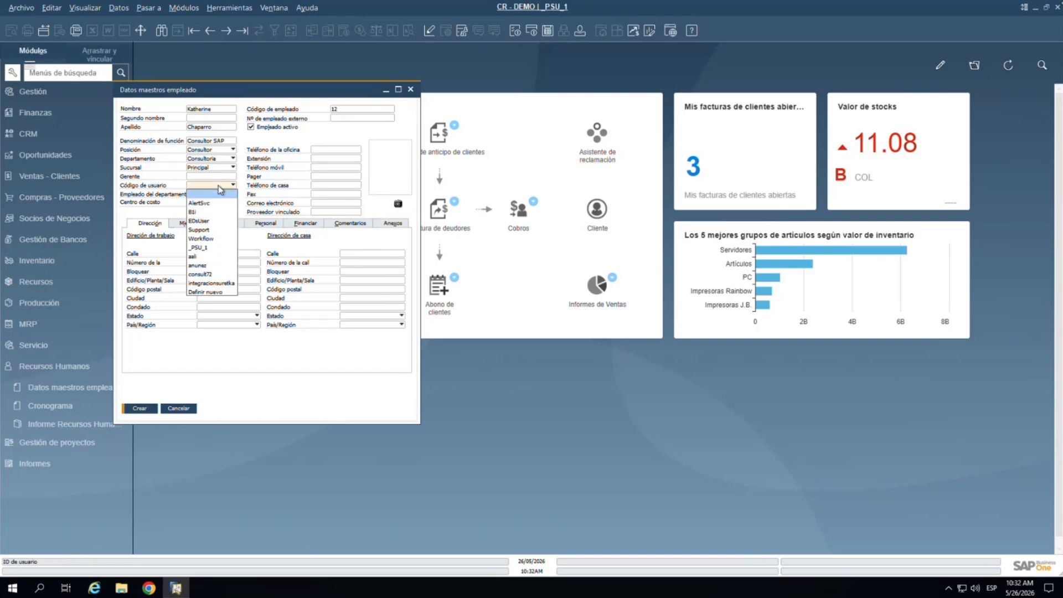
# Step: Link user _PSU_1 and create the employee, which fails because another employee holds that user
pyautogui.click(208, 247)
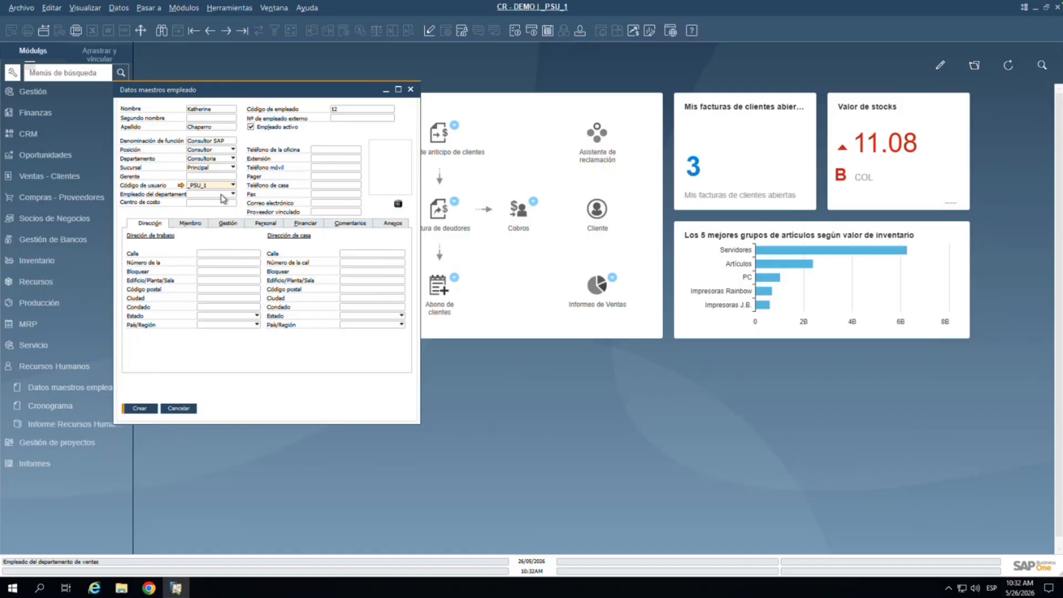
pyautogui.click(220, 195)
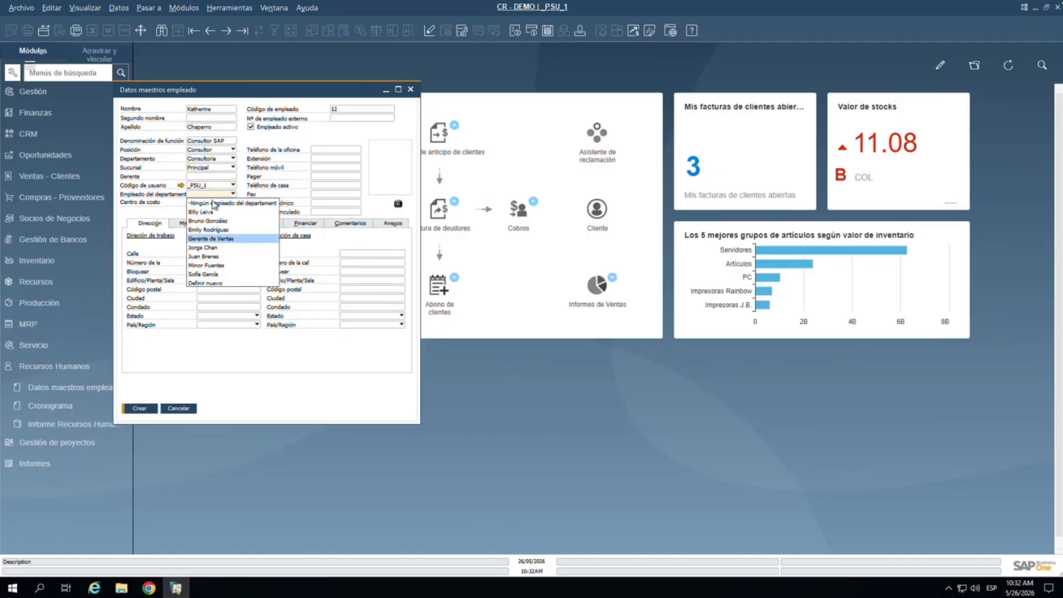
pyautogui.click(192, 357)
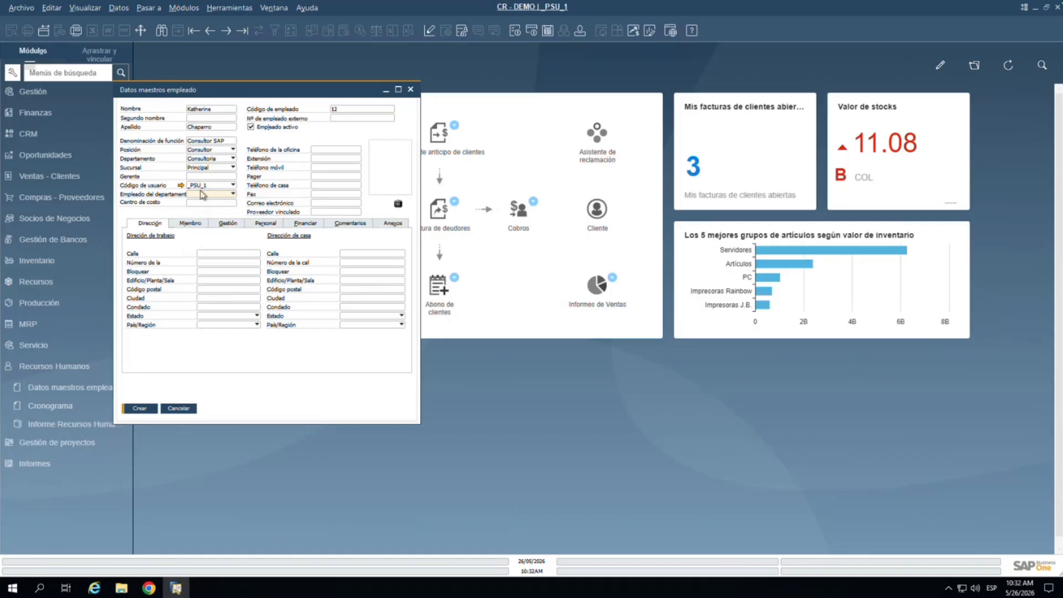
pyautogui.click(155, 412)
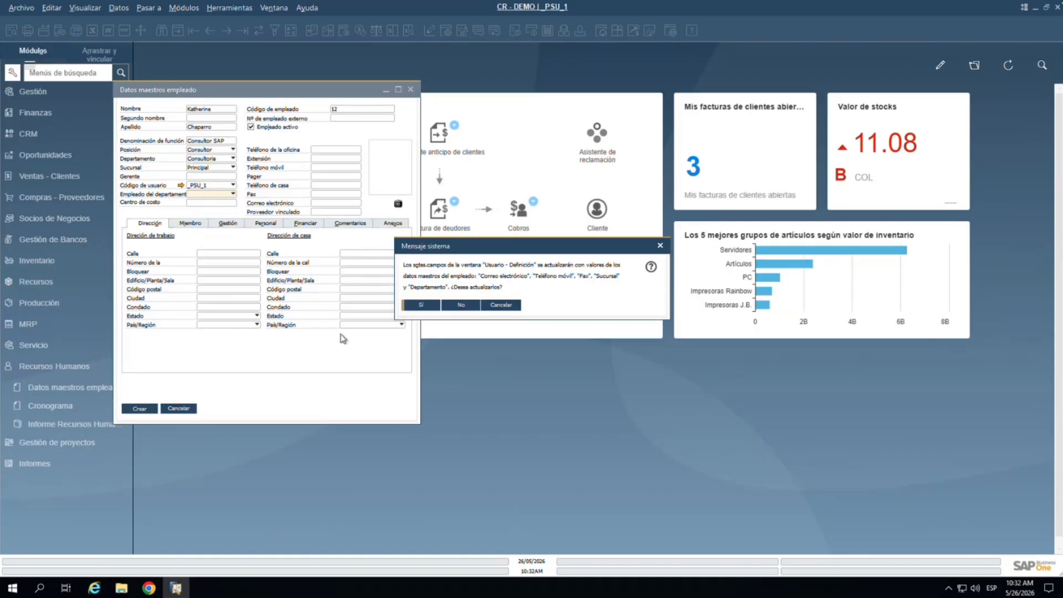
pyautogui.click(432, 309)
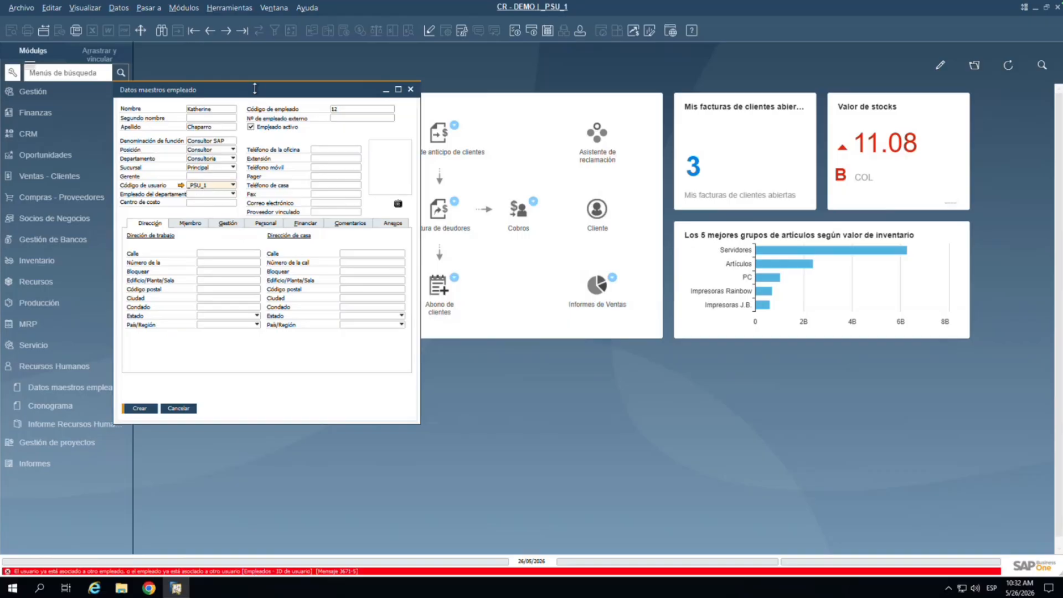
# Step: Open a second employee master data window and browse to employee 9, who holds user _PSU_1
pyautogui.moveTo(257, 89); pyautogui.dragTo(429, 81)
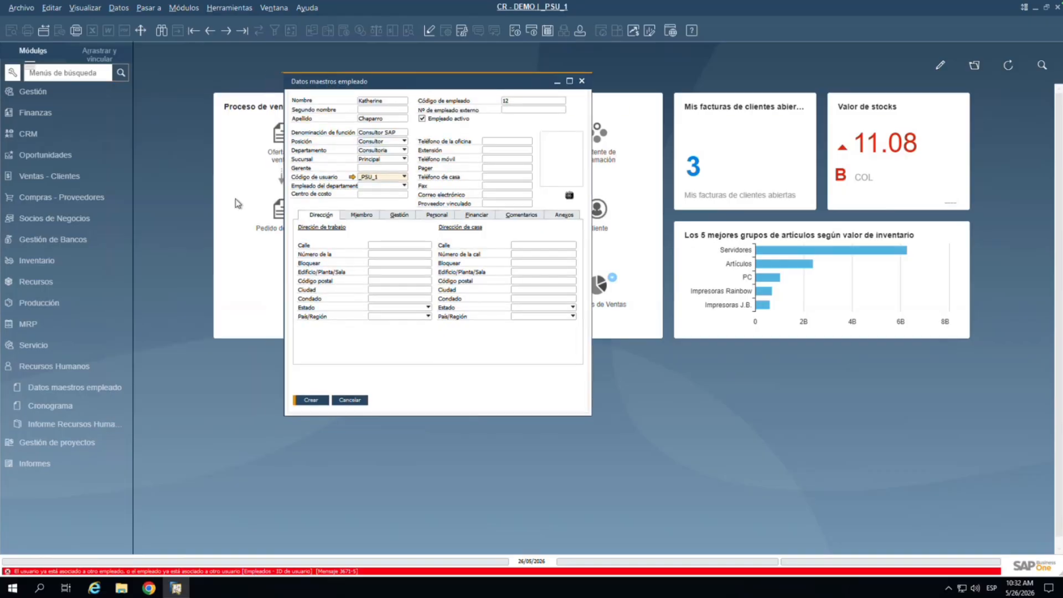
pyautogui.click(37, 388)
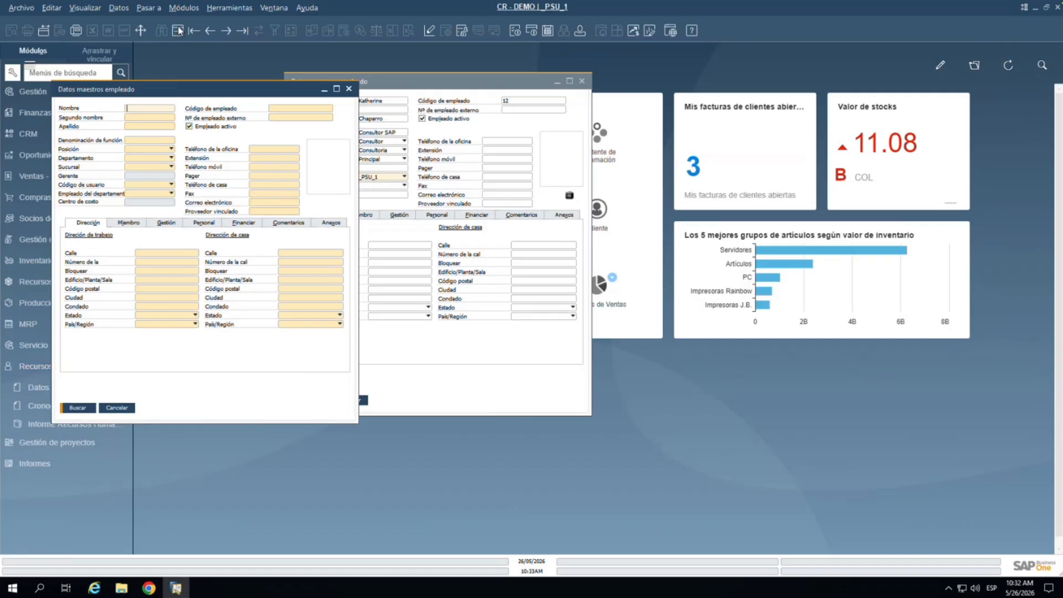
pyautogui.click(211, 31)
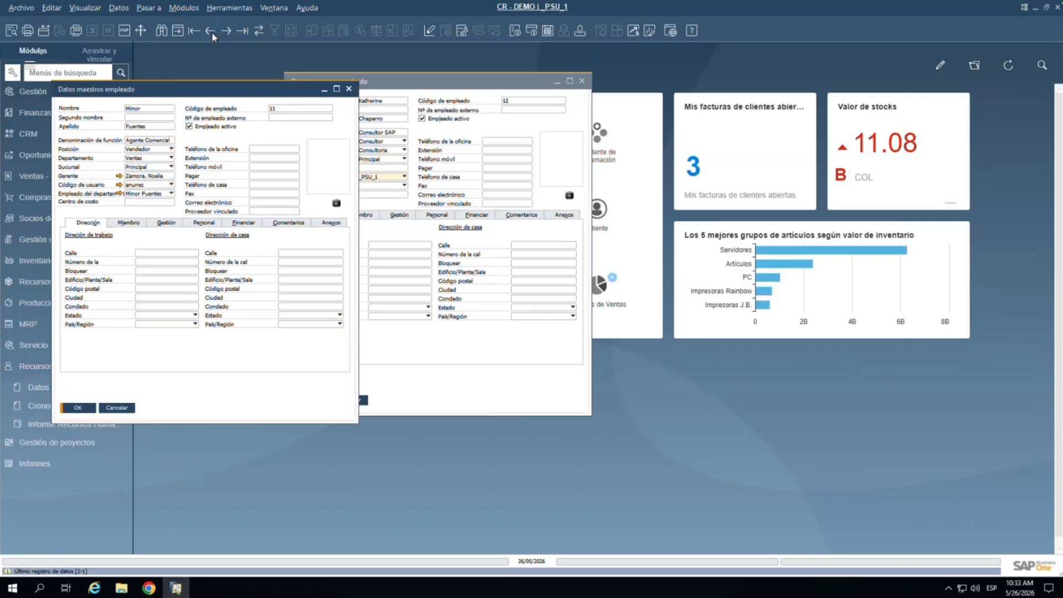
pyautogui.click(211, 31)
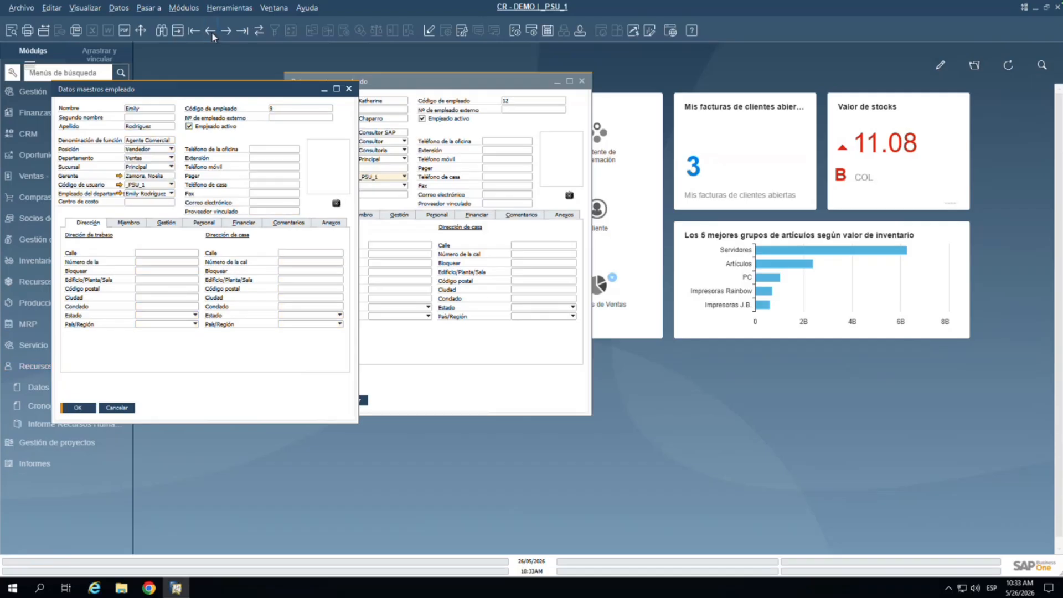
pyautogui.click(151, 185)
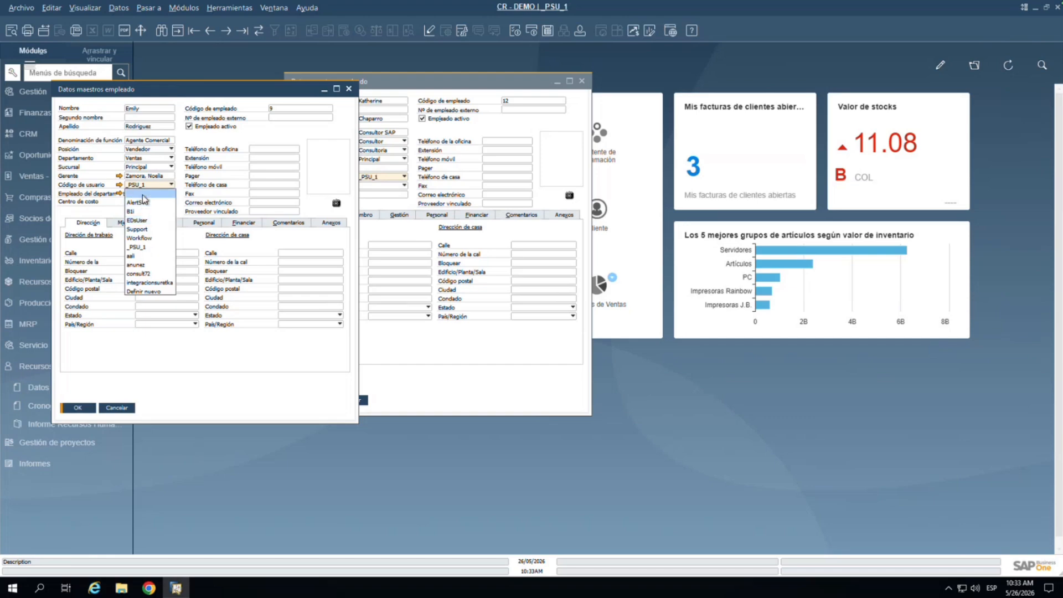
# Step: Remove the user code from employee 9 and save the record
pyautogui.click(149, 191)
pyautogui.click(78, 407)
pyautogui.click(78, 407)
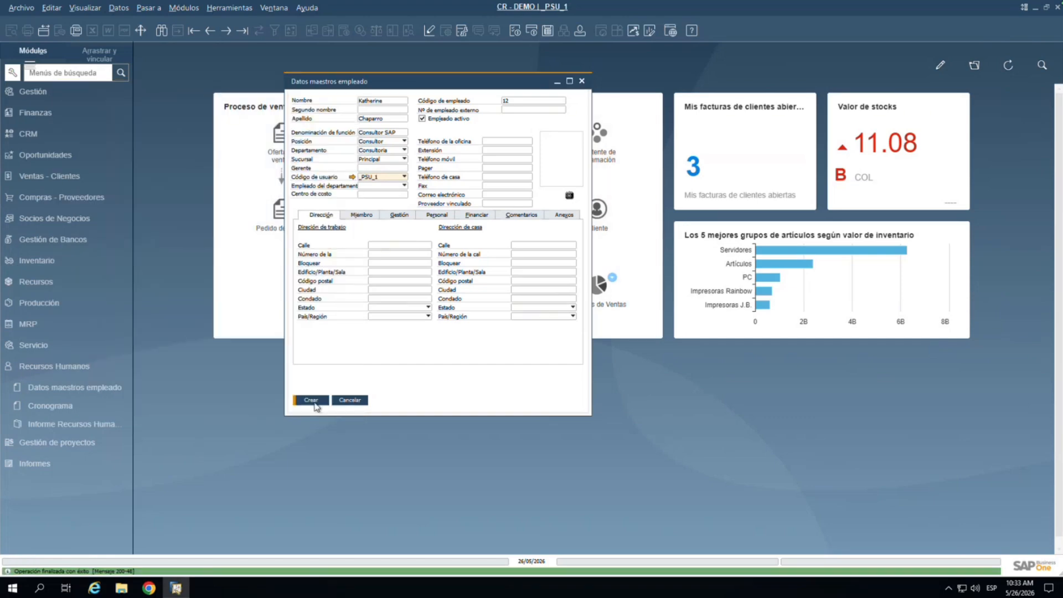
# Step: Create employee 12 linked to user _PSU_1 and bring the saved record back up
pyautogui.click(312, 400)
pyautogui.click(430, 302)
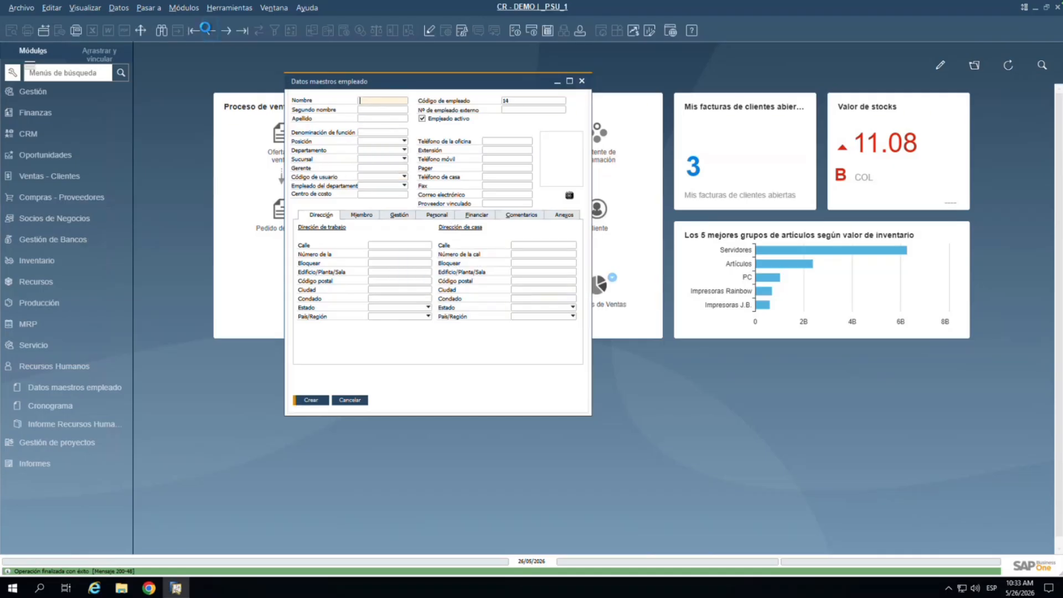
pyautogui.click(208, 30)
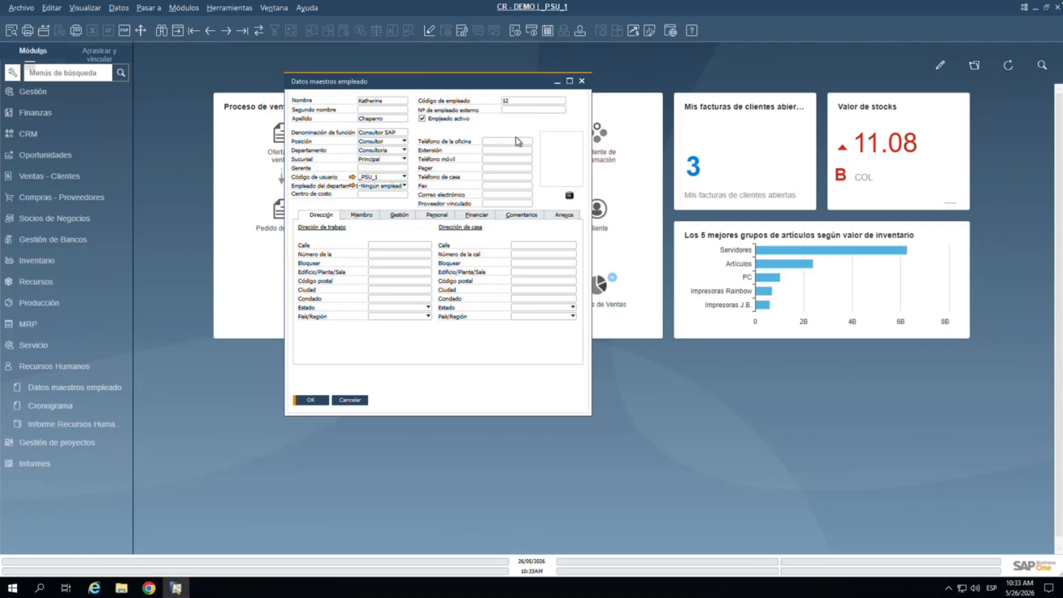
pyautogui.click(388, 256)
# Step: Show the Miembro tab of employee 12 to see roles and team memberships
pyautogui.click(360, 215)
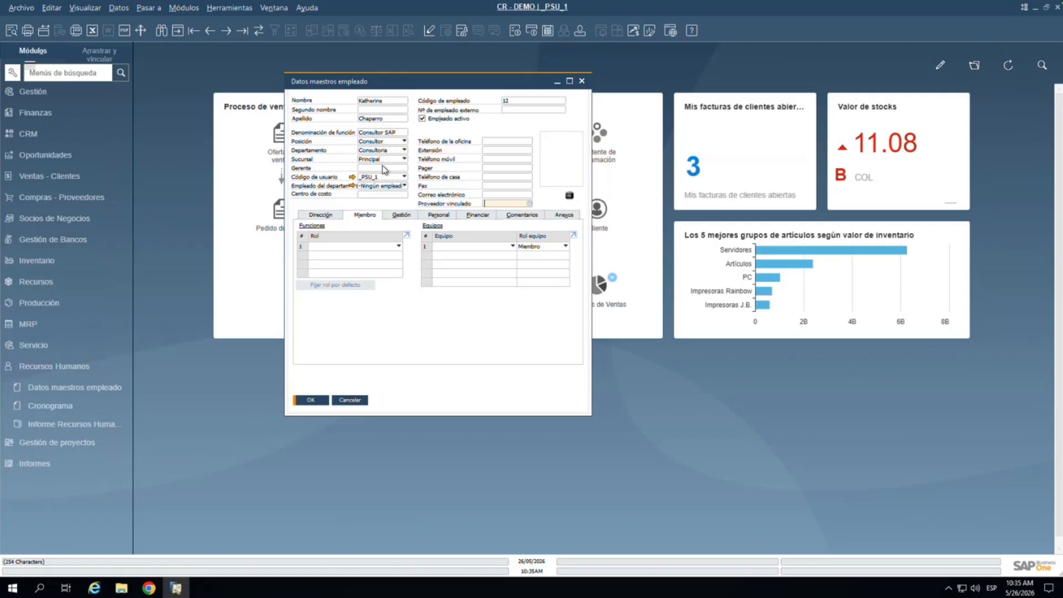
# Step: Define team Consultoria, described as 'Equipo de Implementación', and assign it to employee 12
pyautogui.click(476, 247)
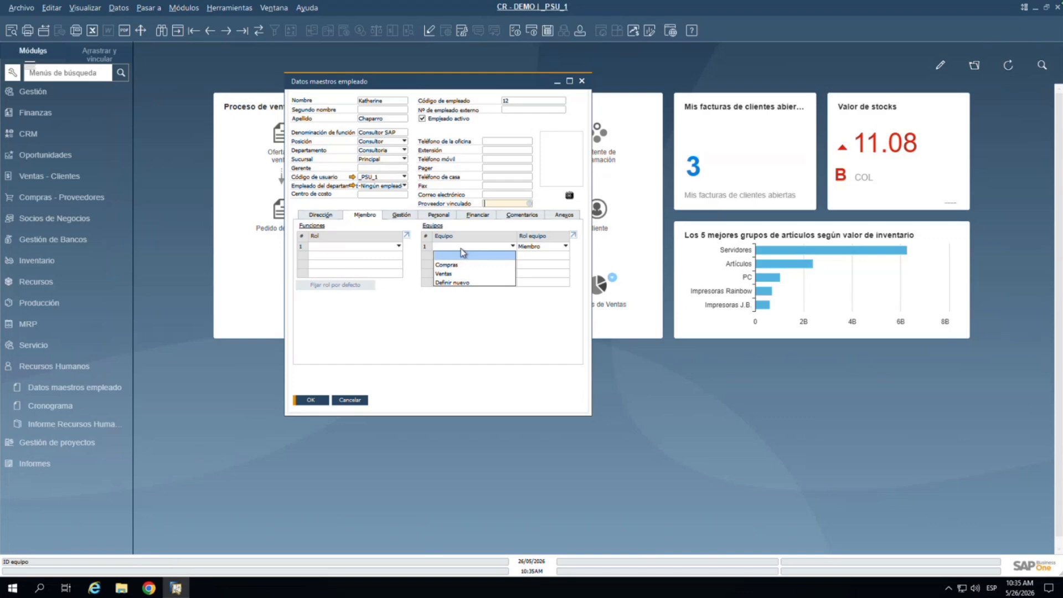
pyautogui.click(449, 283)
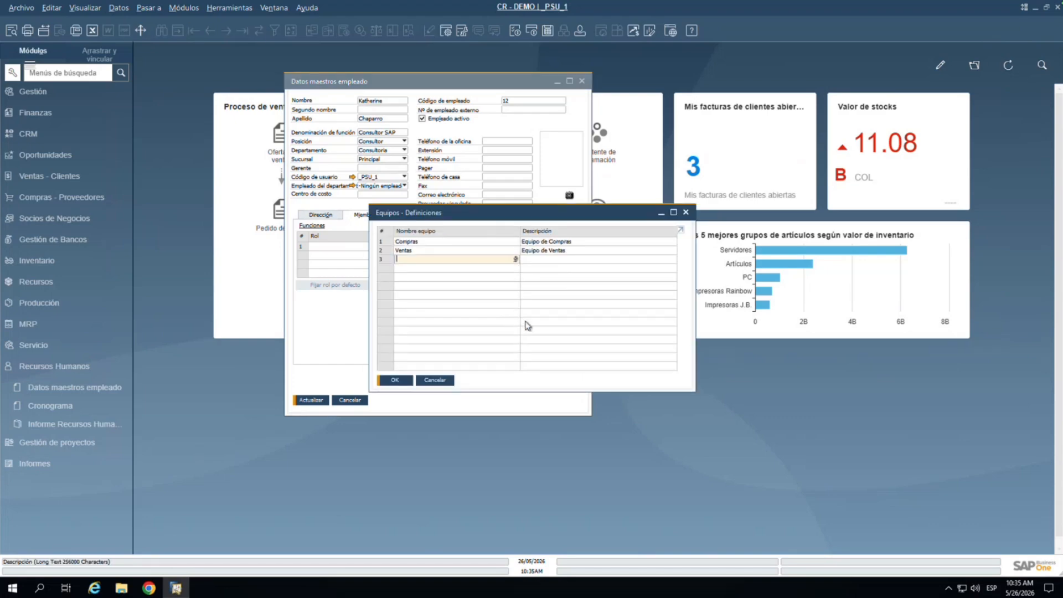
pyautogui.write('Con')
pyautogui.write('sultira')
pyautogui.press('BackSpace')
pyautogui.press('BackSpace')
pyautogui.write('oria')
pyautogui.press('Tab')
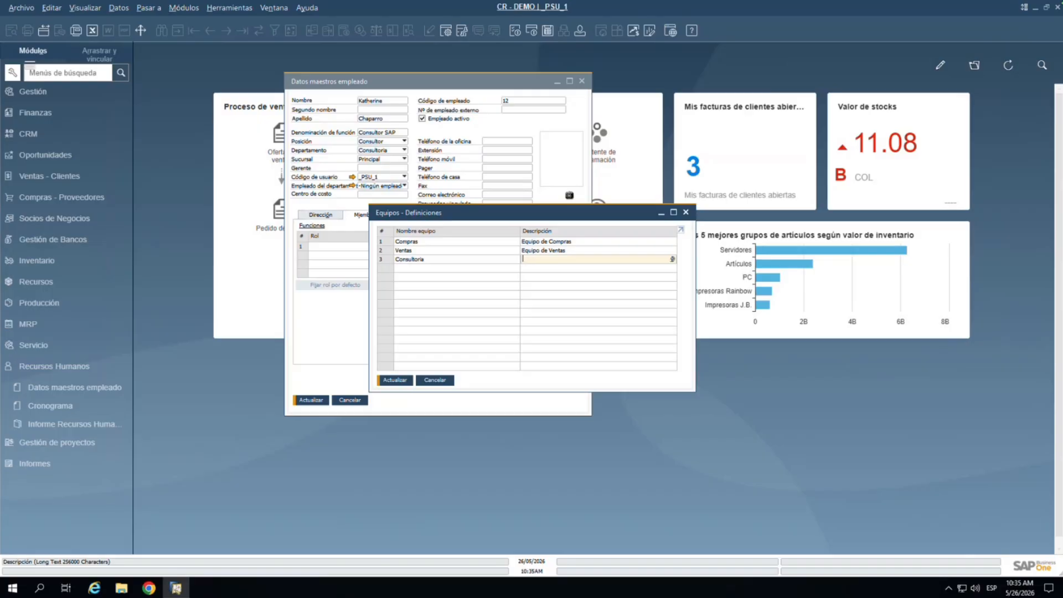
pyautogui.write('Equipo de Implementación')
pyautogui.press('Return')
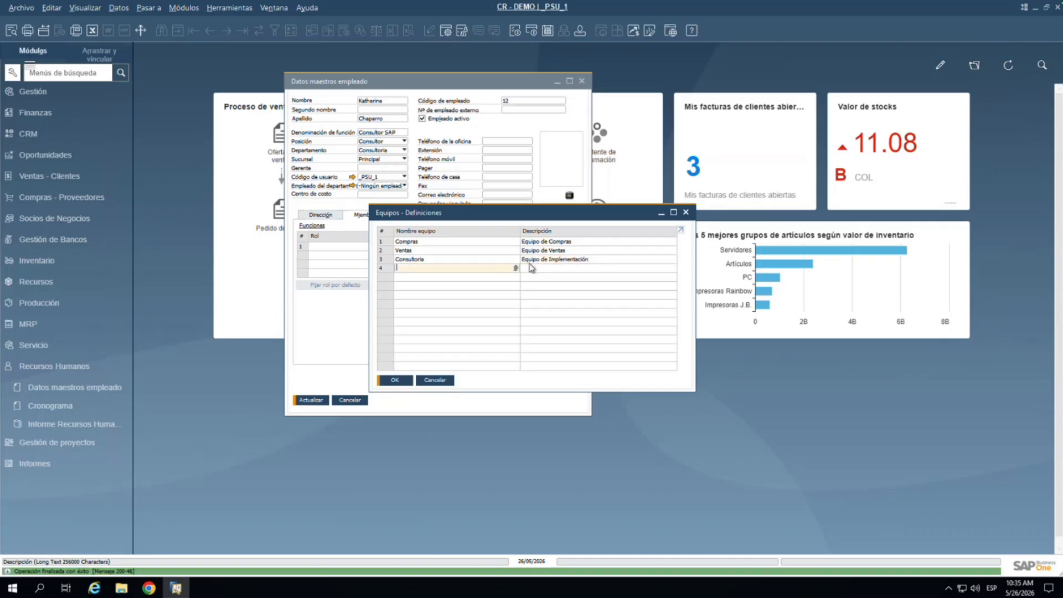
pyautogui.click(403, 382)
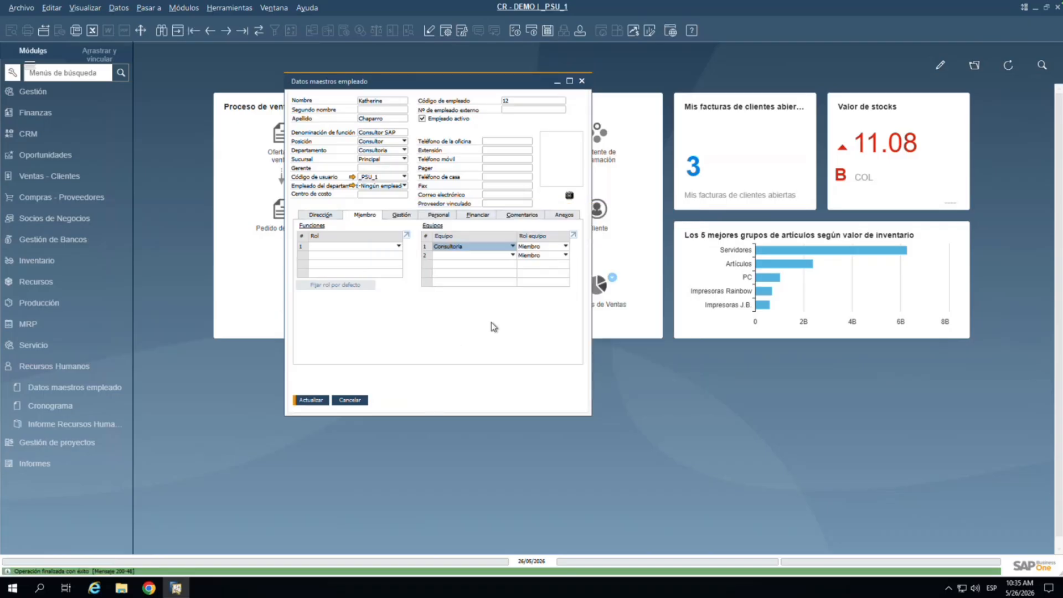
# Step: Keep Miembro as the Consultoria team role and save employee 12
pyautogui.click(533, 245)
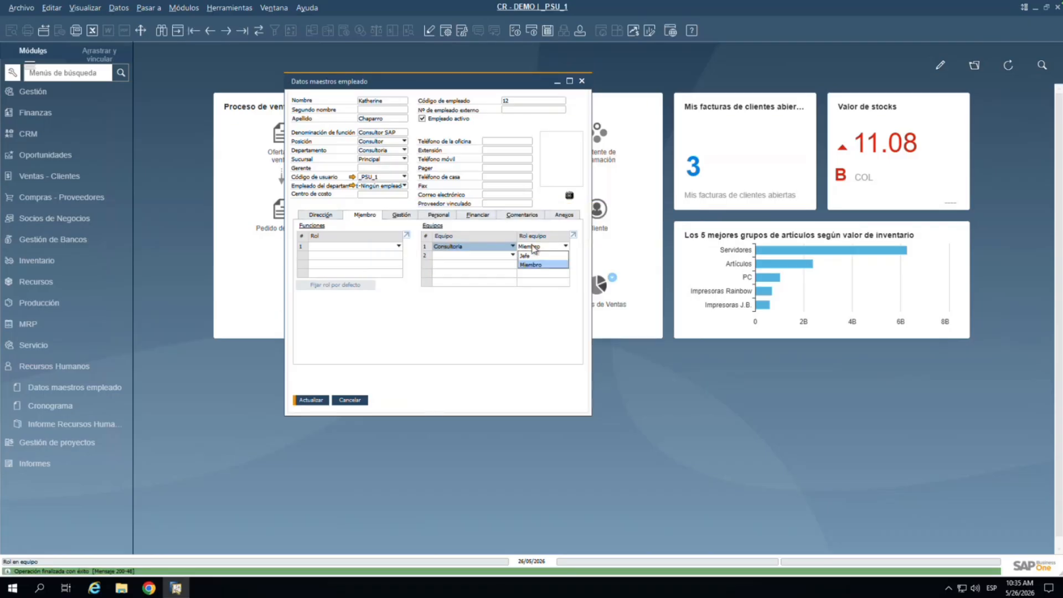
pyautogui.click(481, 341)
pyautogui.click(310, 400)
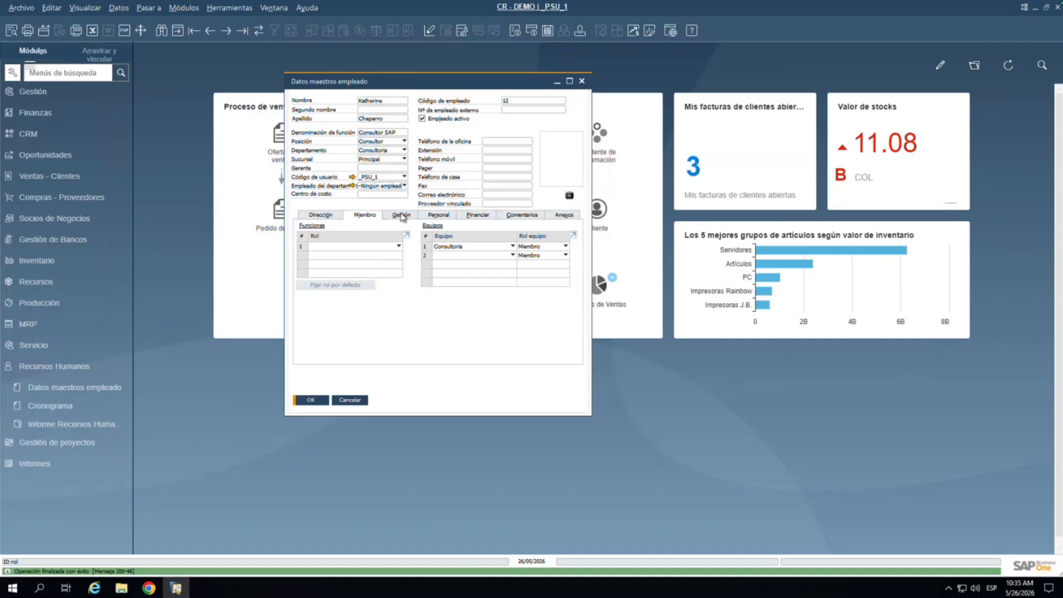
# Step: Check the employee Rol list twice, leaving the role unassigned
pyautogui.click(399, 246)
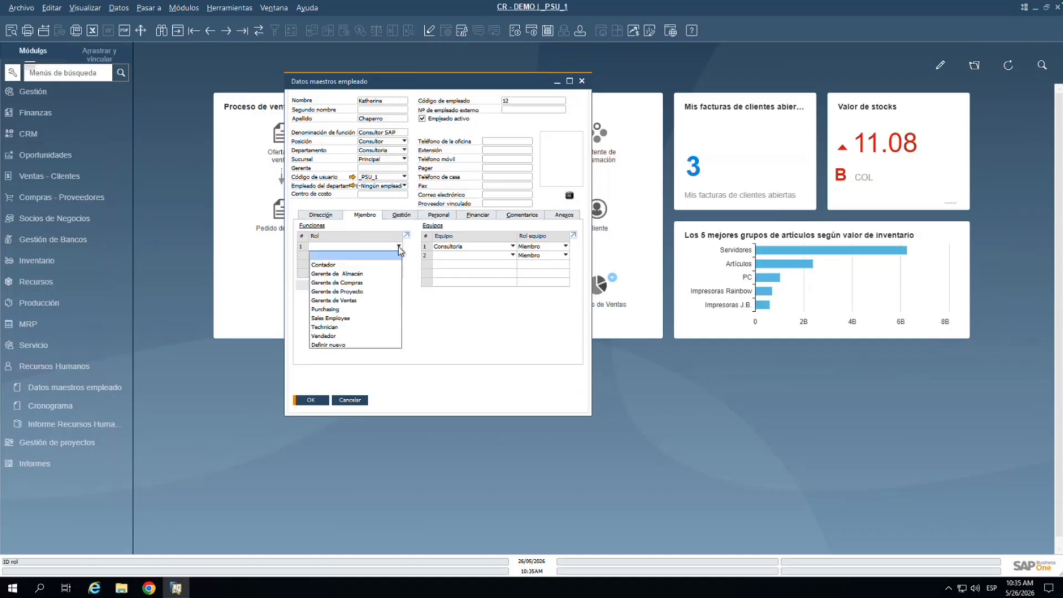
pyautogui.click(398, 247)
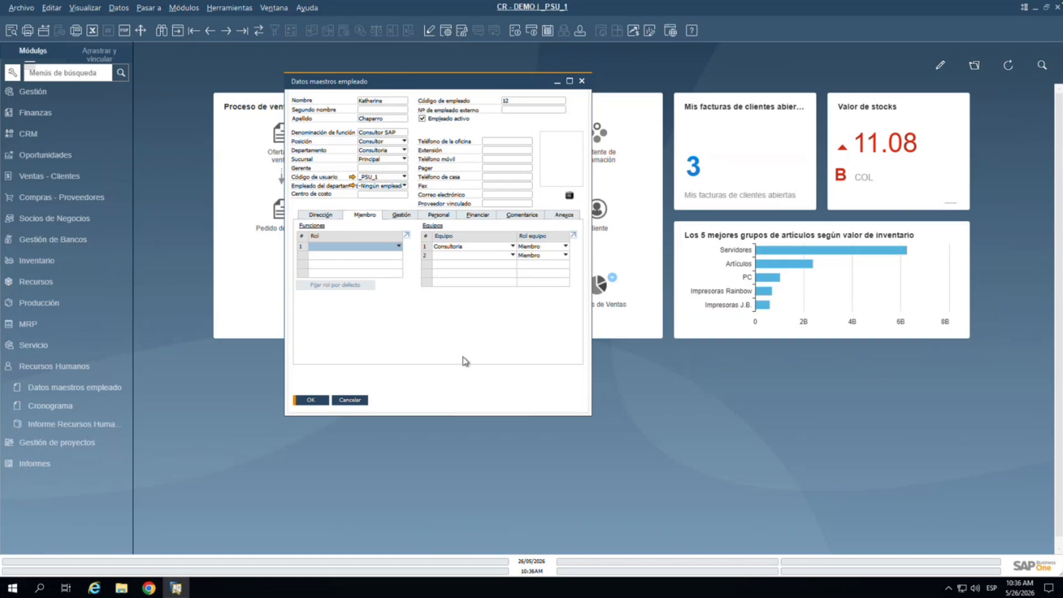
pyautogui.click(395, 250)
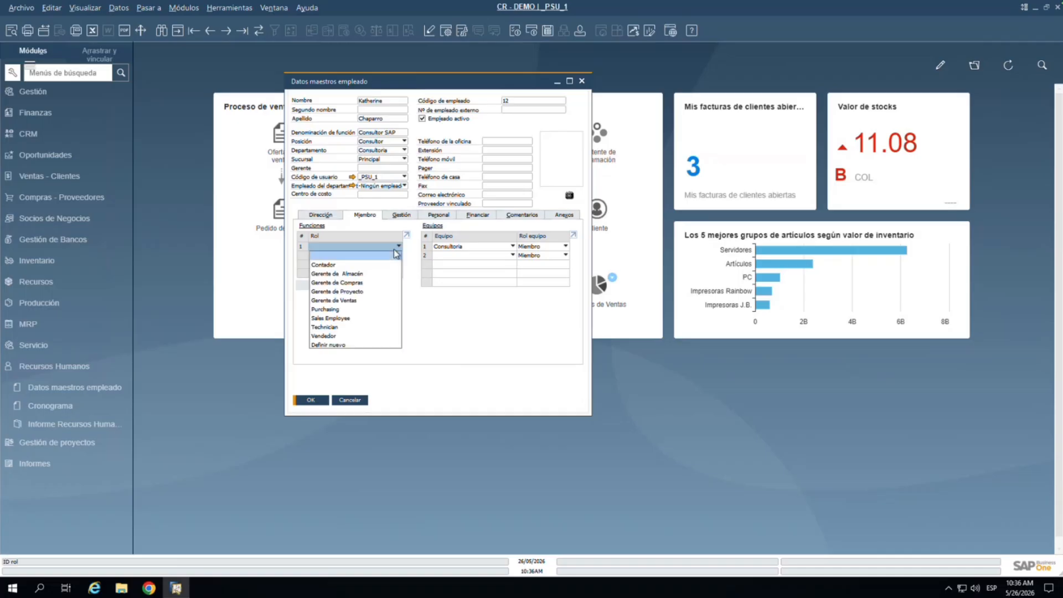
pyautogui.click(500, 319)
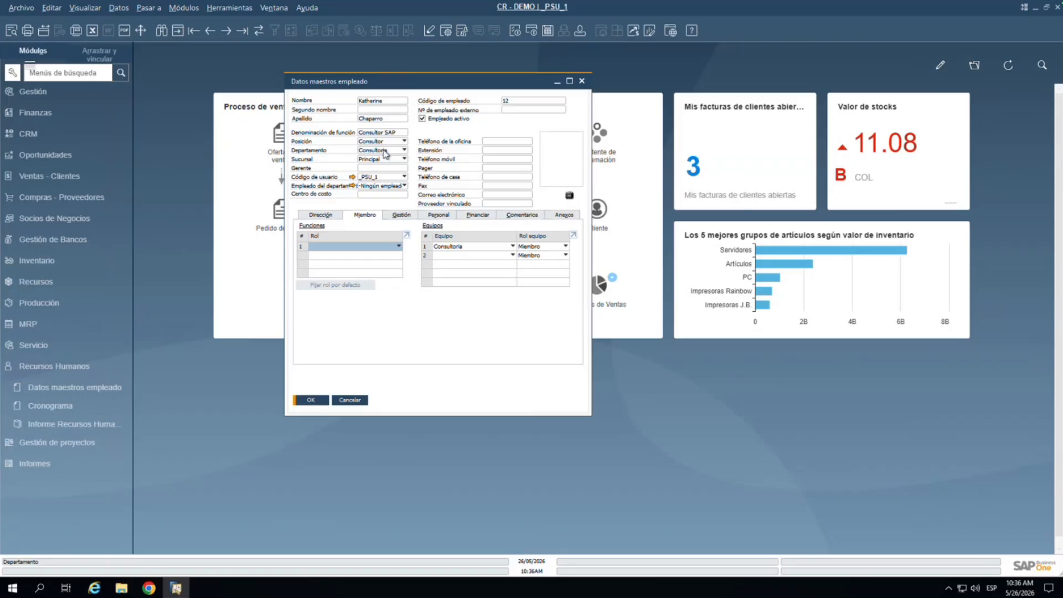
# Step: Add the Ventas team to row 2 of employee 12's memberships
pyautogui.click(484, 257)
pyautogui.click(484, 263)
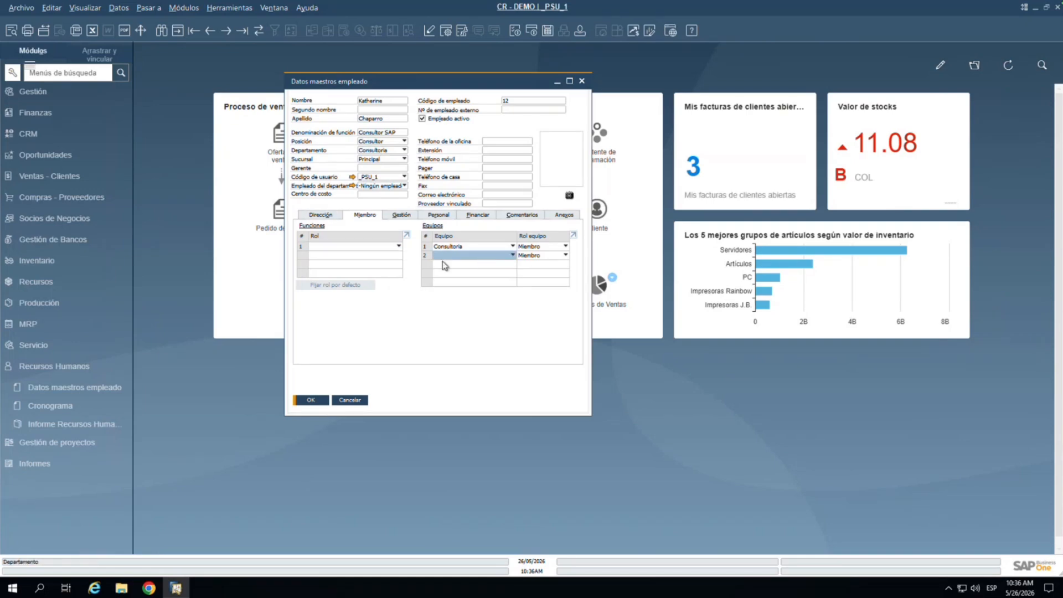
pyautogui.click(483, 256)
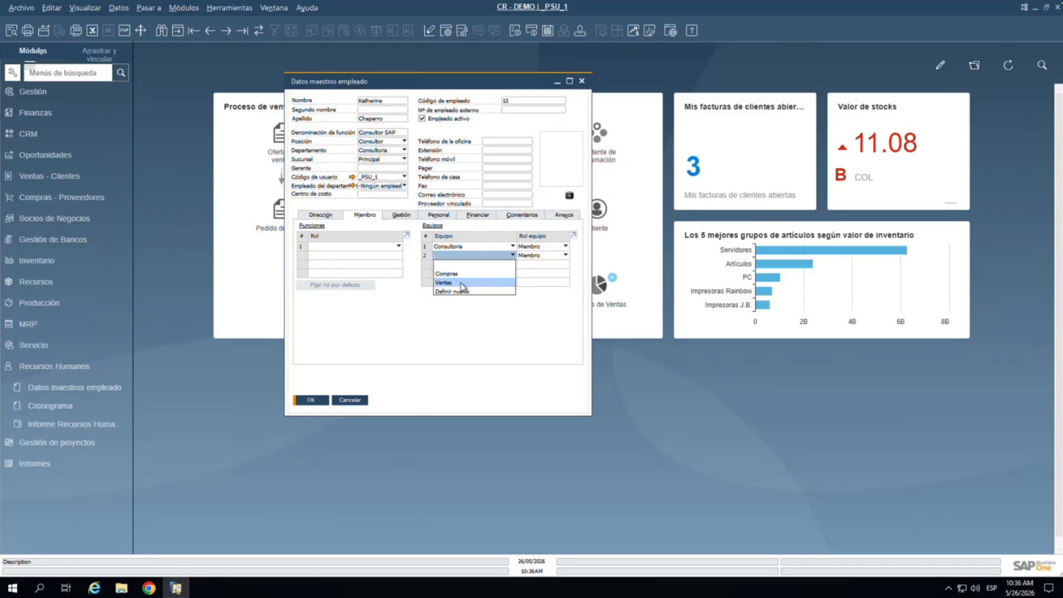
pyautogui.click(460, 282)
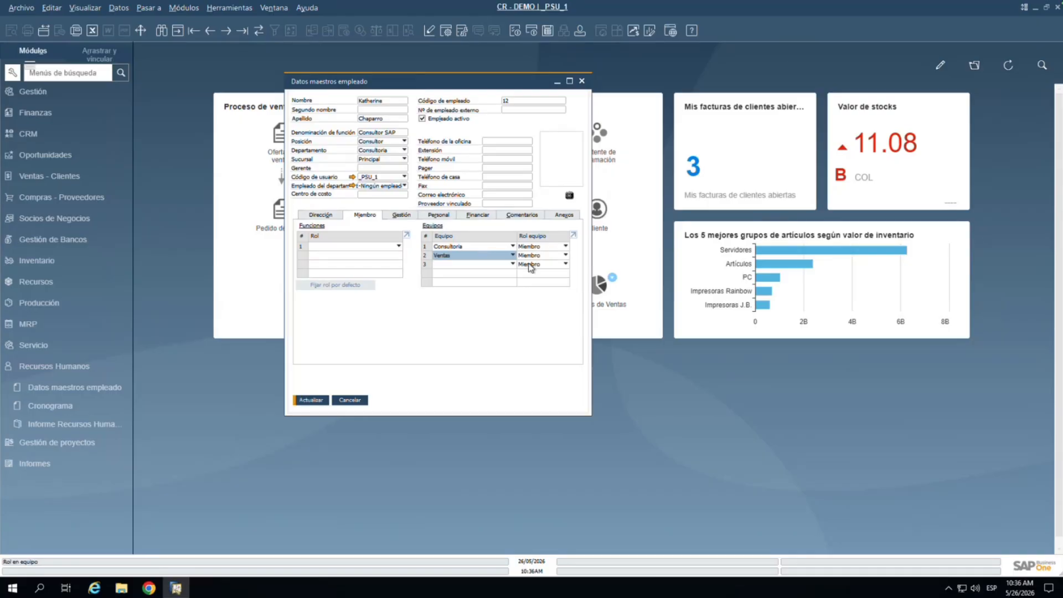
# Step: Define new team Soporte, described as 'Equipo de Soporte', and save the employee in it
pyautogui.click(499, 265)
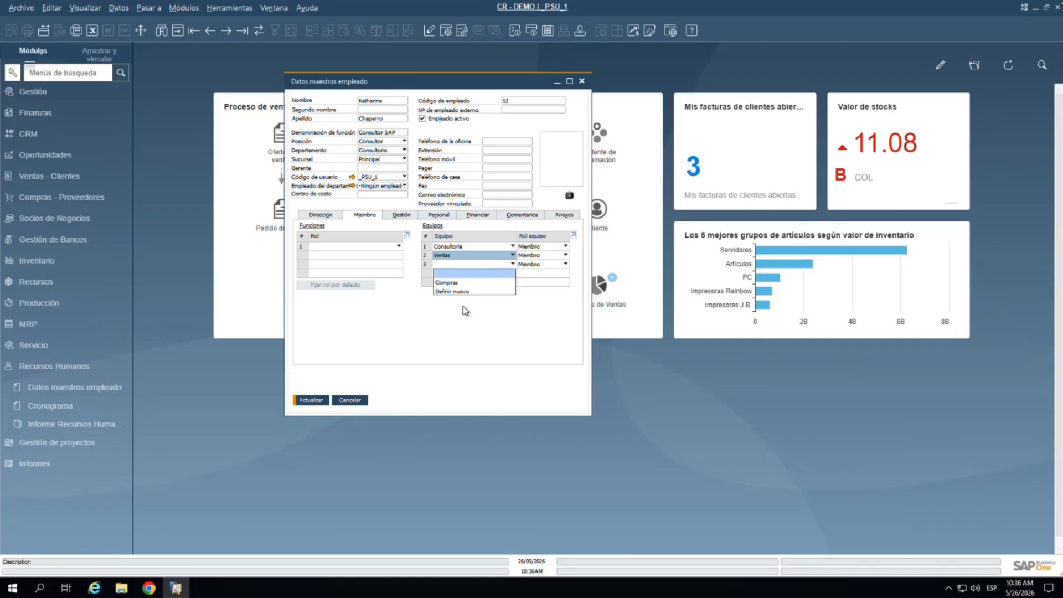
pyautogui.click(462, 291)
pyautogui.write('Spo')
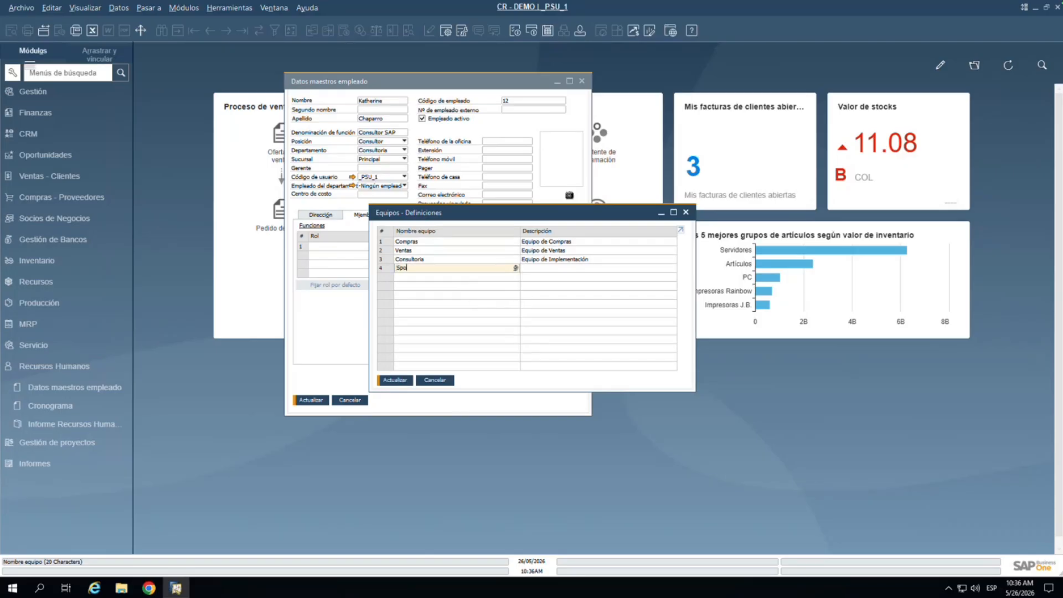
pyautogui.press('BackSpace')
pyautogui.press('BackSpace')
pyautogui.write('oporte')
pyautogui.click(558, 267)
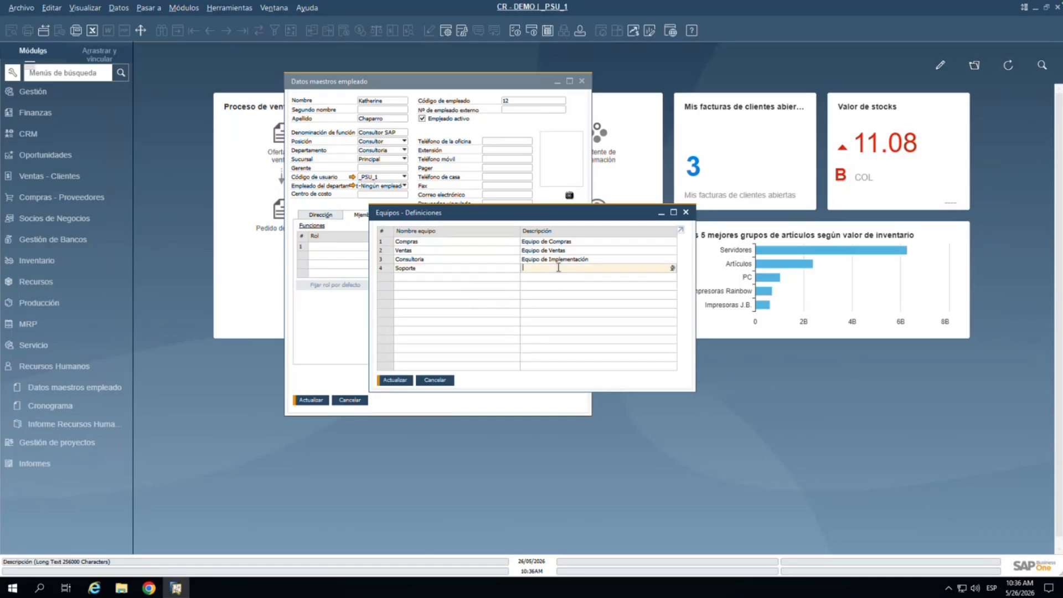
pyautogui.write('Equipo de Soporte')
pyautogui.click(389, 379)
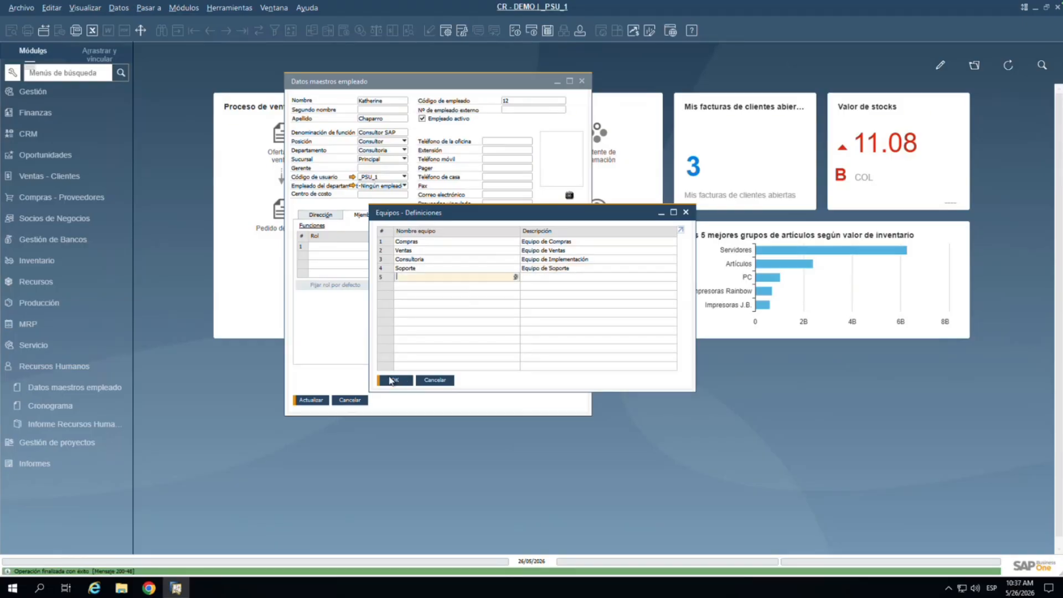
pyautogui.click(395, 380)
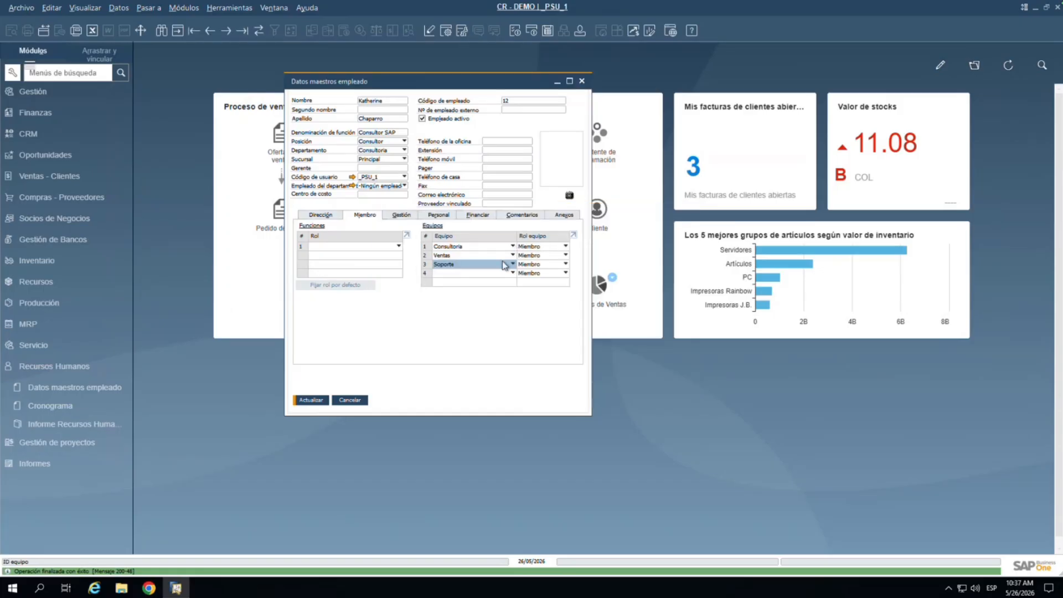
pyautogui.click(312, 400)
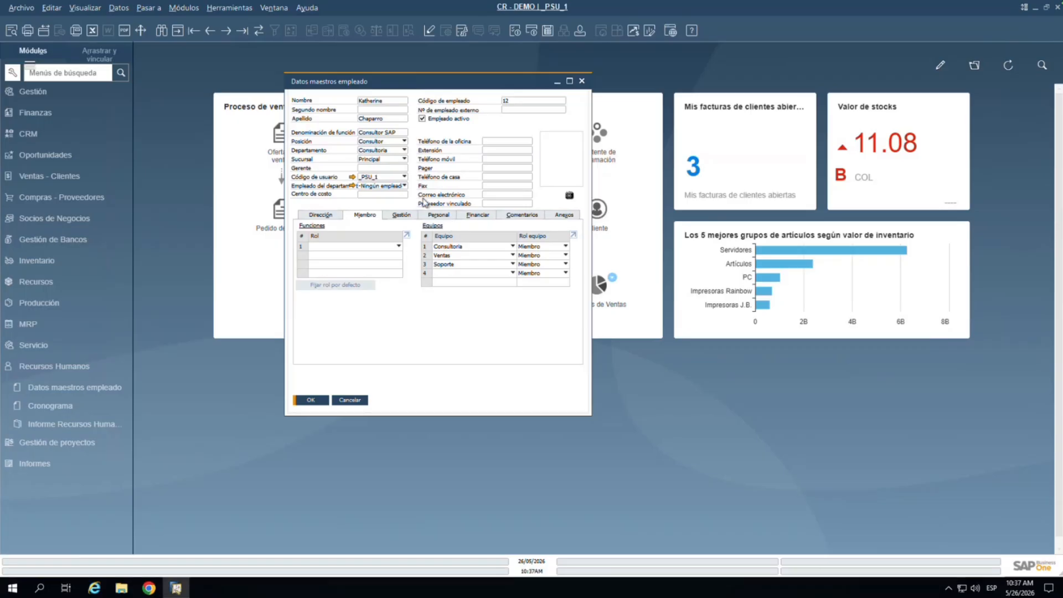
# Step: Review the Gestión, Personal, Financiar, Comentarios, Anexos and Miembro tabs, finishing on Dirección
pyautogui.click(405, 216)
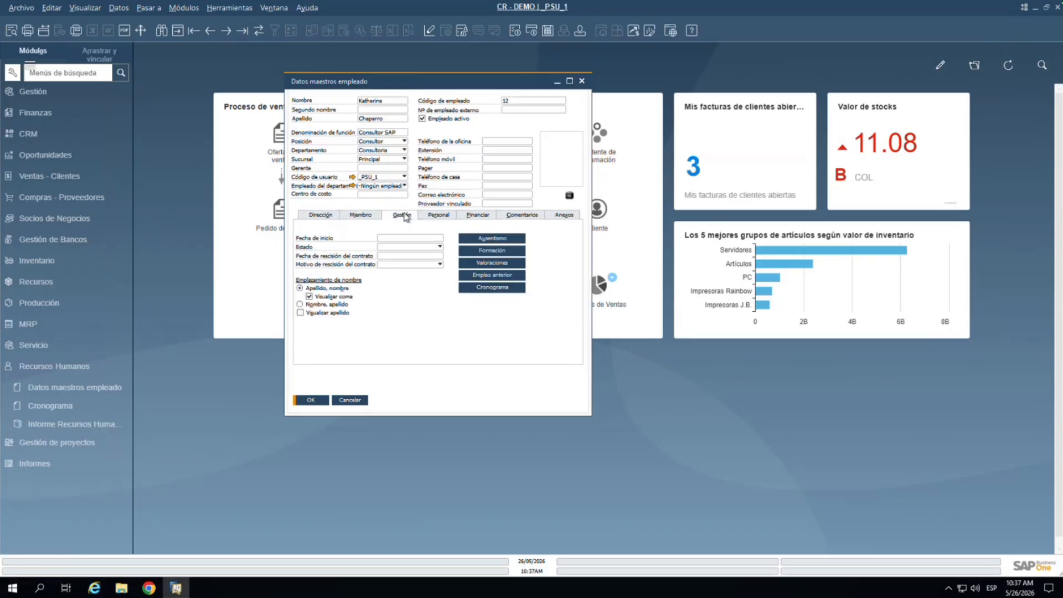
pyautogui.click(438, 215)
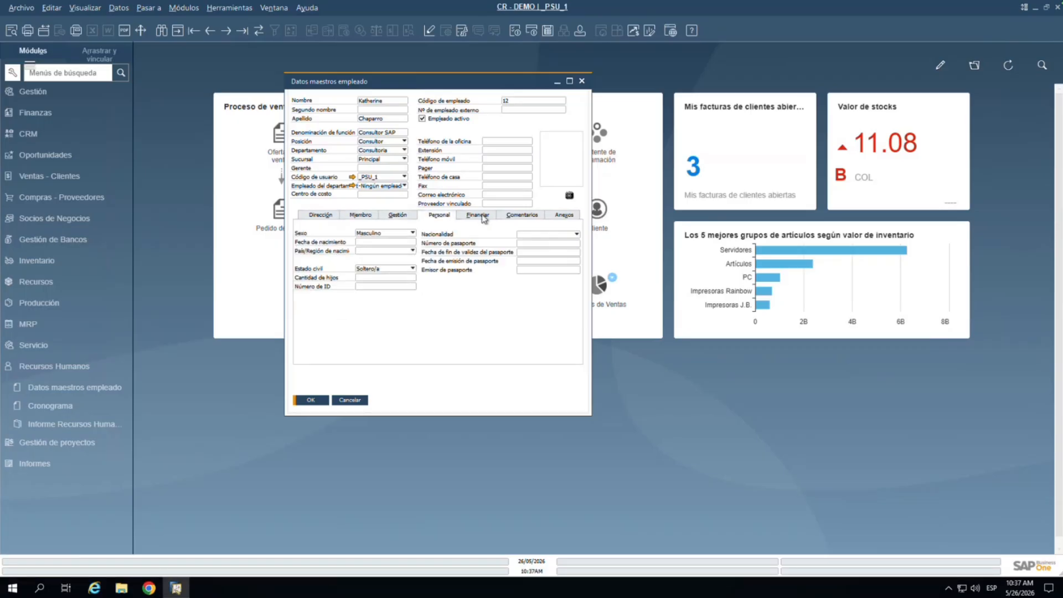
pyautogui.click(483, 217)
pyautogui.click(542, 218)
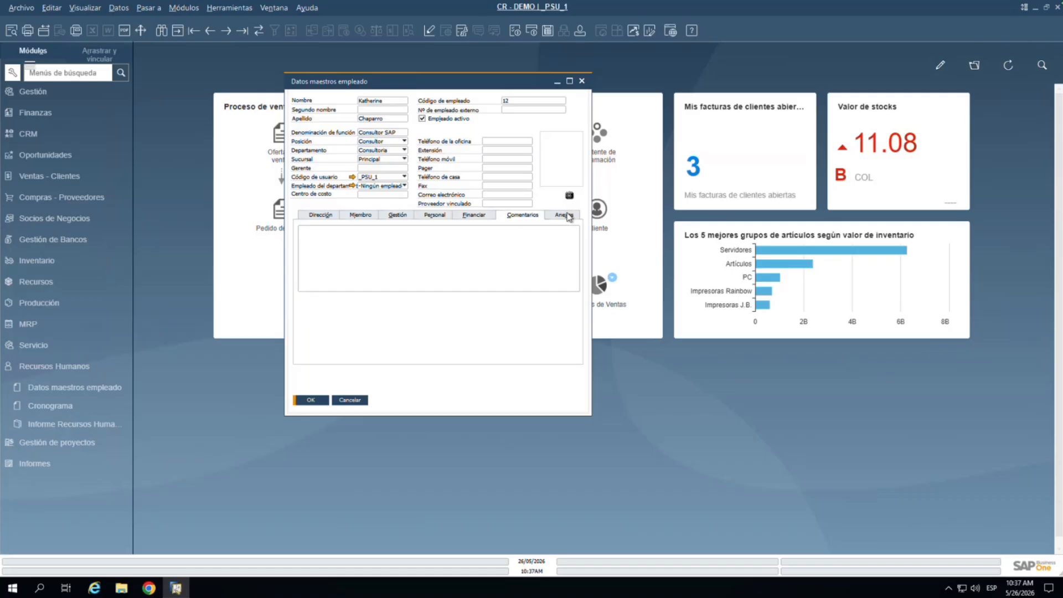
pyautogui.click(568, 216)
pyautogui.click(361, 220)
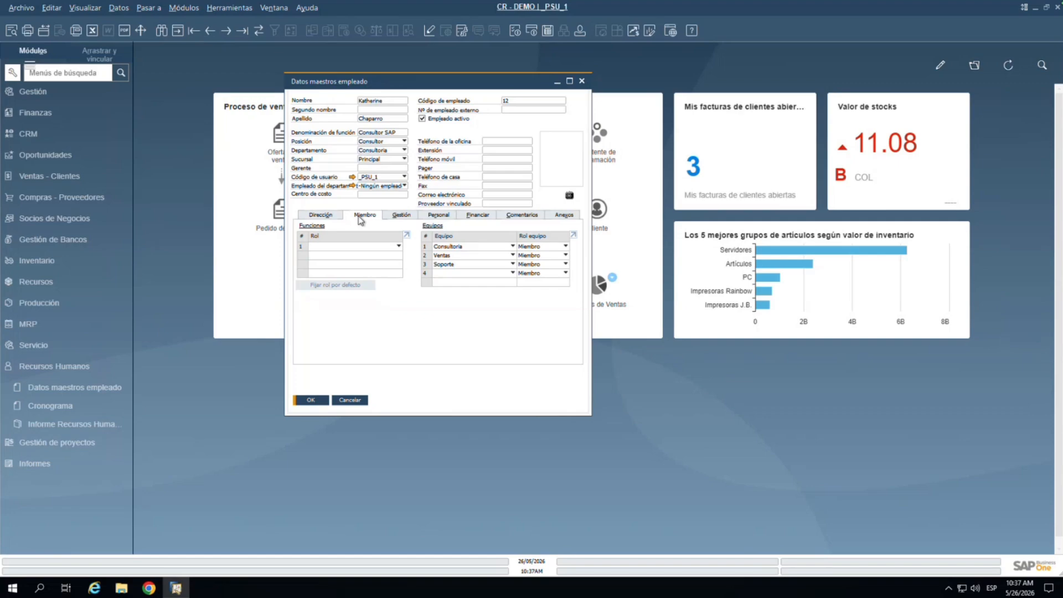
pyautogui.click(326, 218)
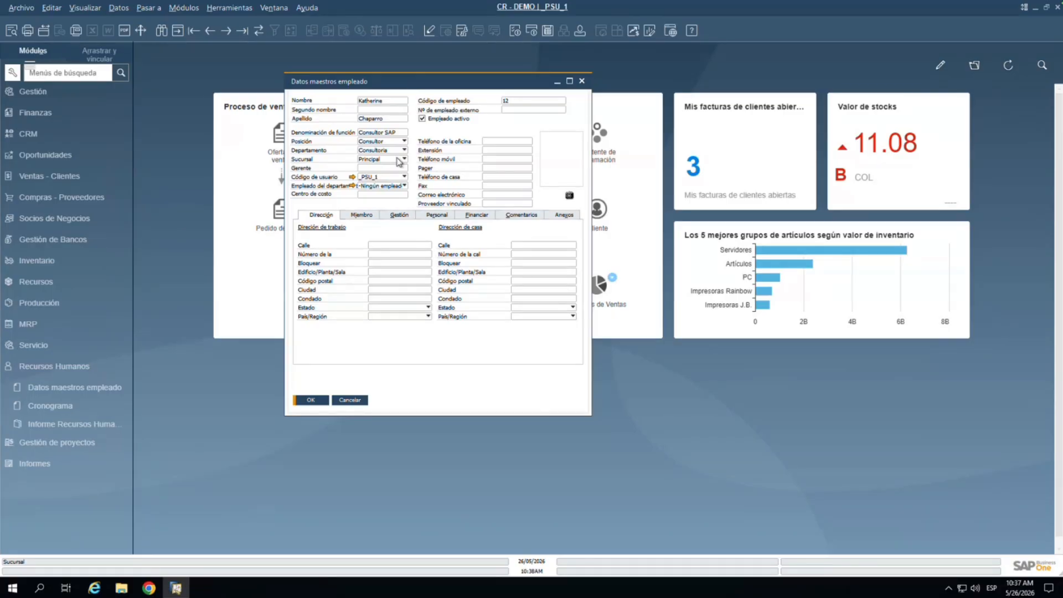
# Step: View employee 12's relationship map as an organisational chart, then close it
pyautogui.rightClick(356, 205)
pyautogui.click(379, 223)
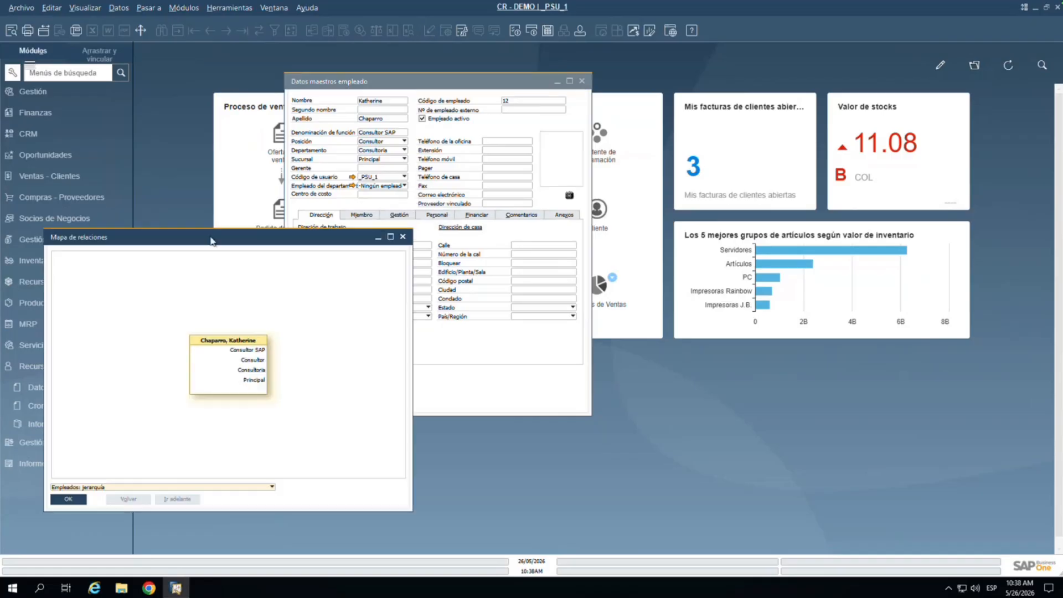
pyautogui.click(82, 487)
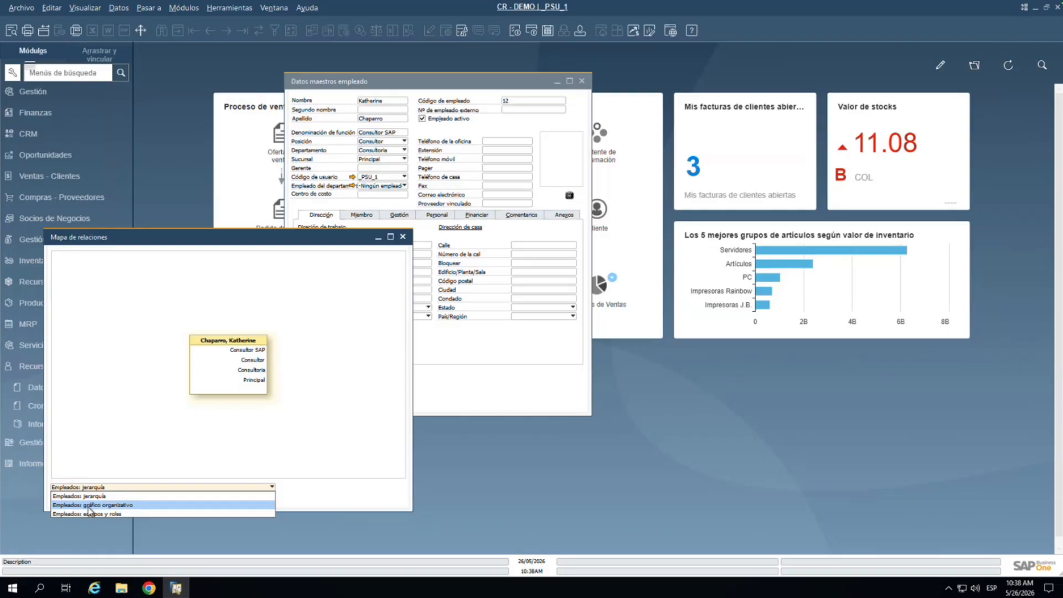
pyautogui.click(87, 507)
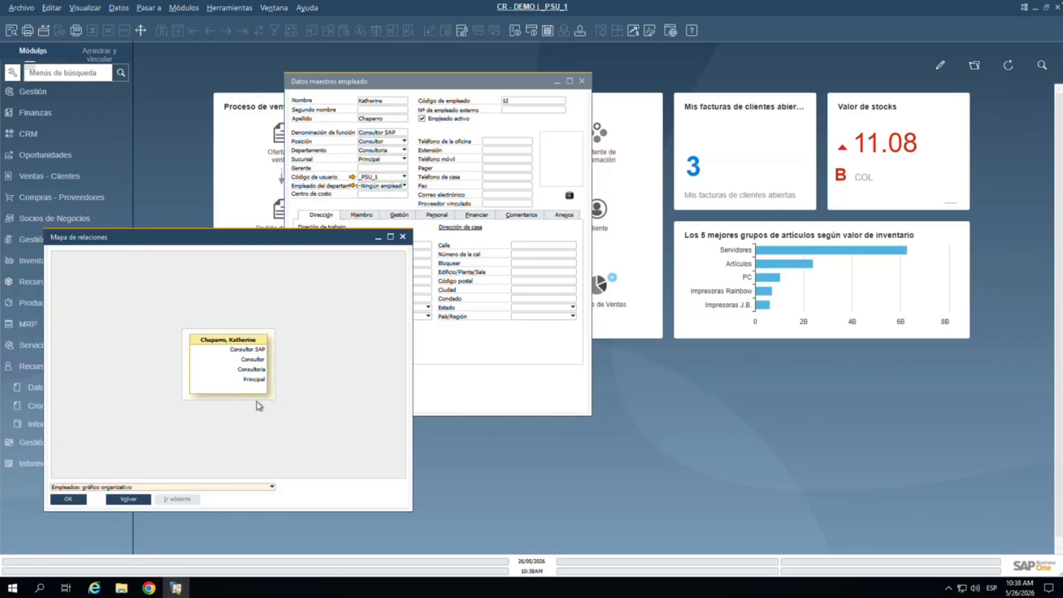
pyautogui.click(403, 237)
pyautogui.click(405, 169)
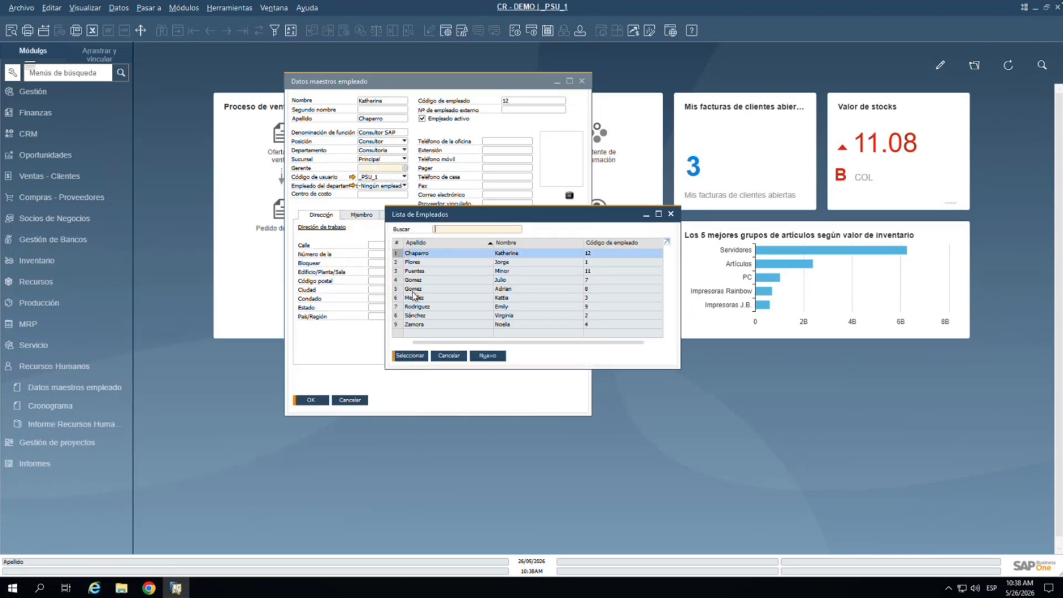
# Step: Assign the CEO as employee 12's manager and save the record
pyautogui.click(419, 281)
pyautogui.click(413, 355)
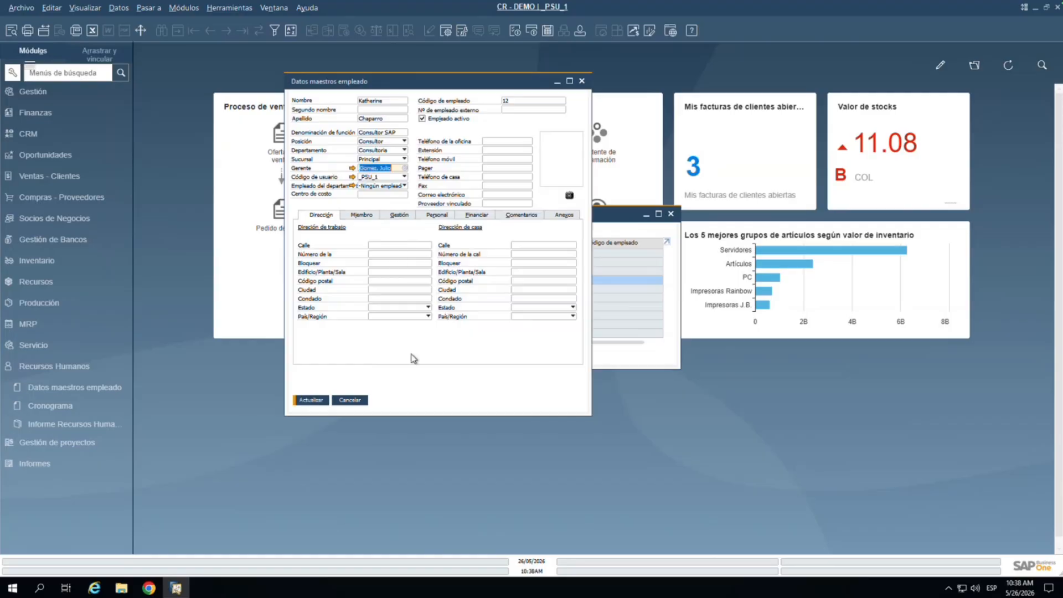
pyautogui.click(309, 401)
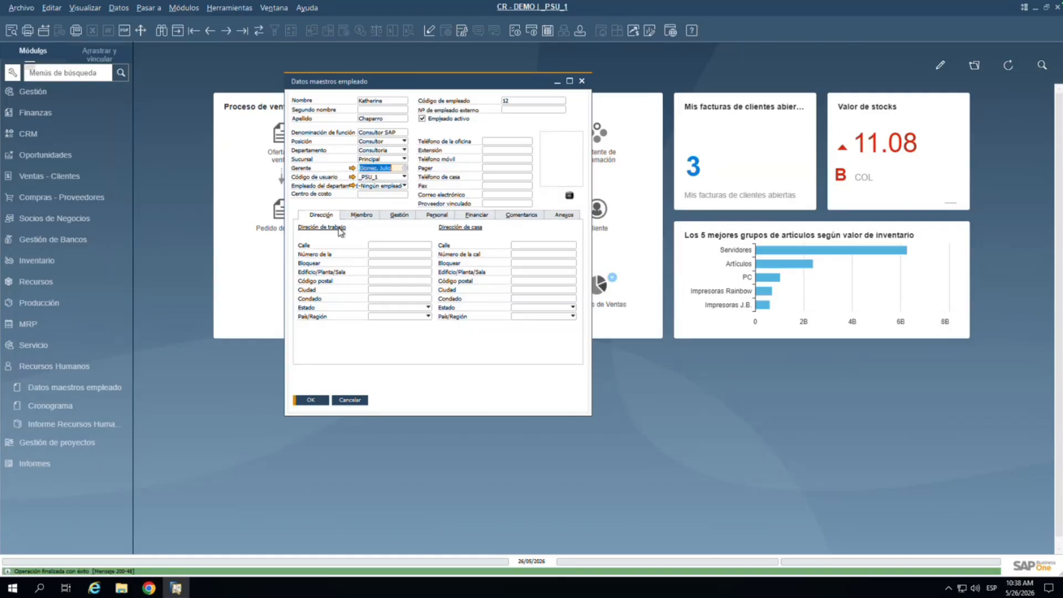
pyautogui.rightClick(357, 203)
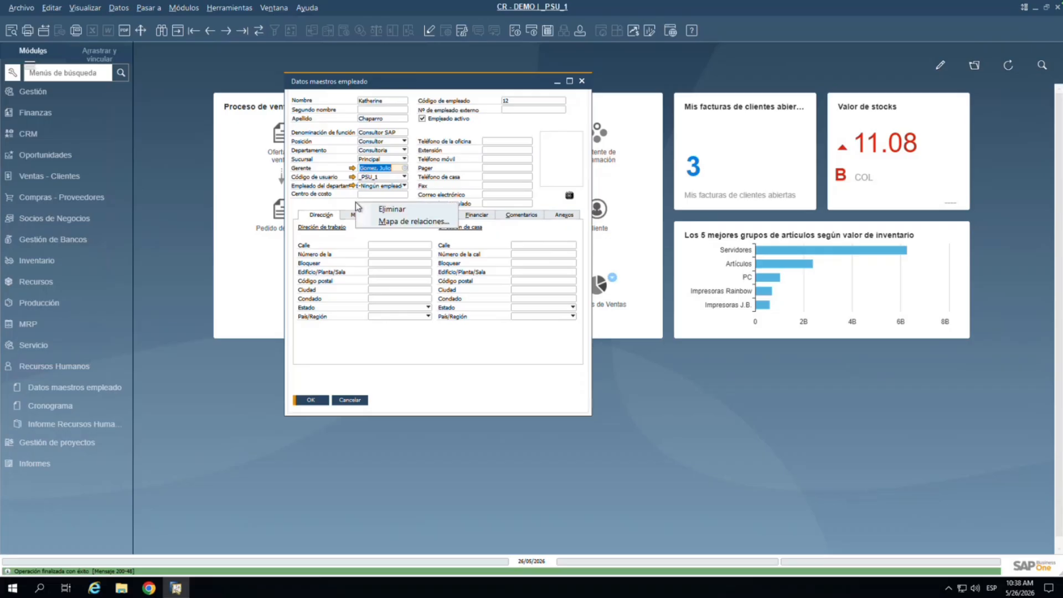
pyautogui.click(381, 222)
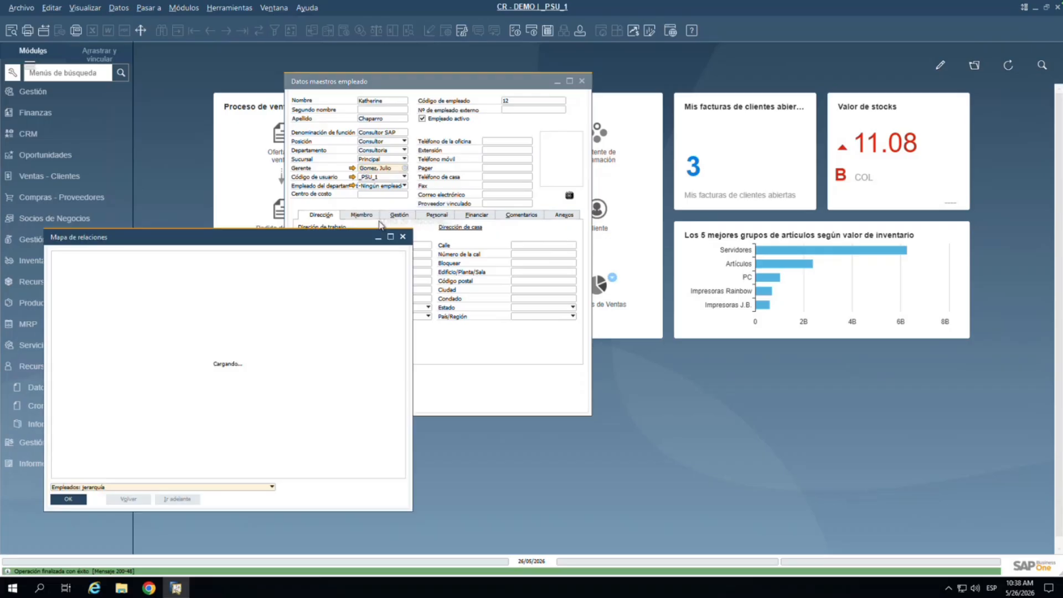
# Step: Switch the map to 'Empleados: gráfico organizativo' and maximize the window
pyautogui.click(142, 485)
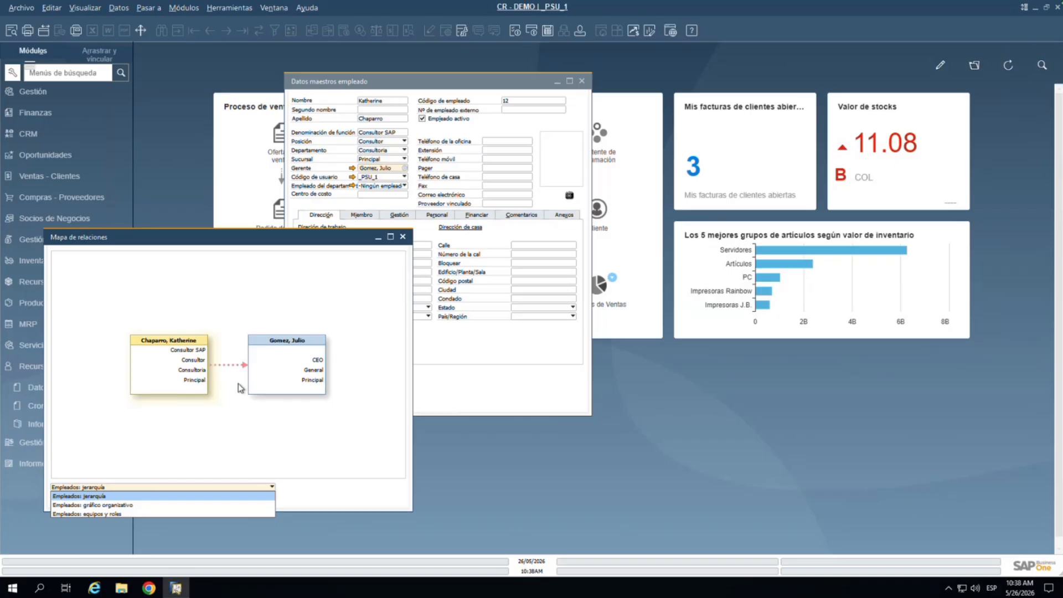
pyautogui.click(89, 506)
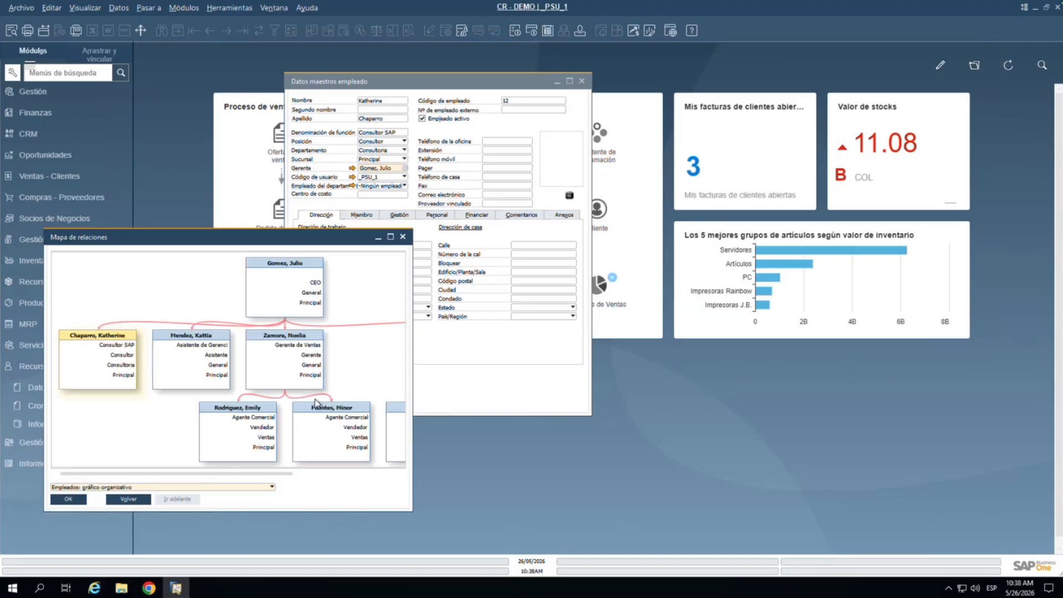
pyautogui.click(391, 238)
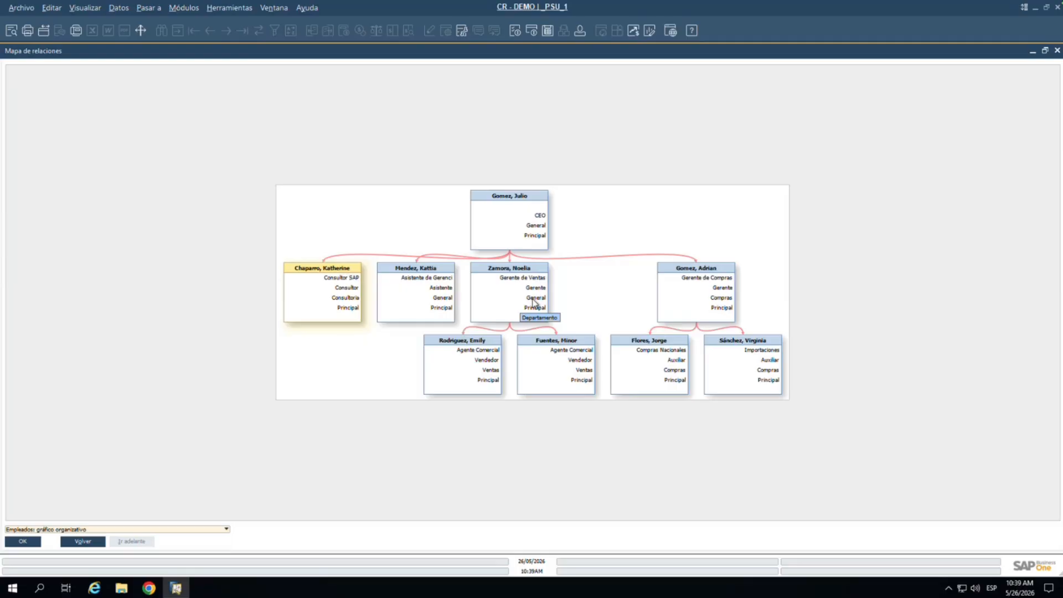
# Step: Change employee 4's department from General to Ventas, save, and close the chart
pyautogui.doubleClick(498, 300)
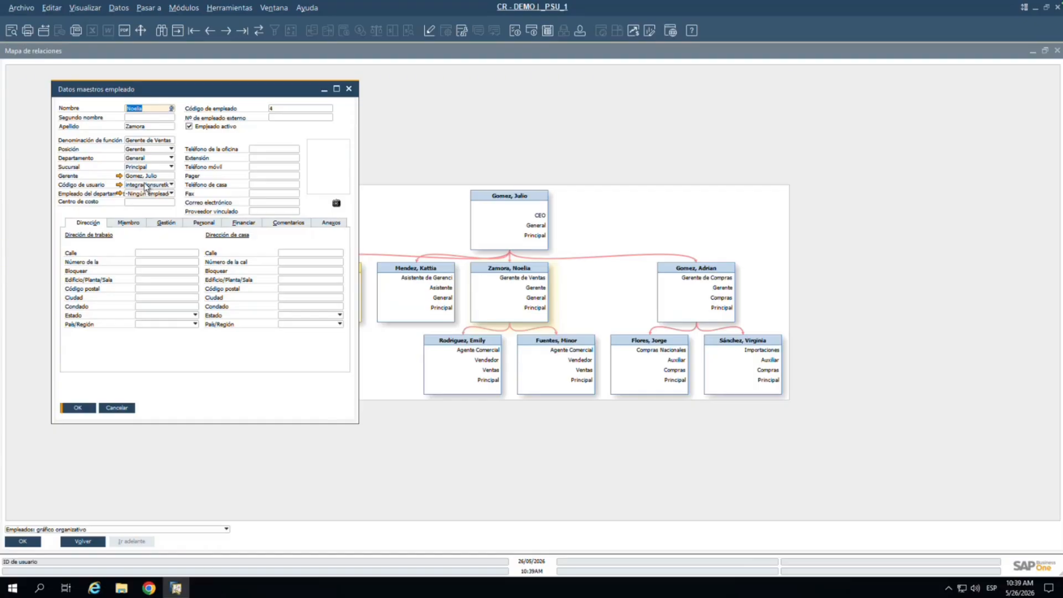
pyautogui.click(155, 159)
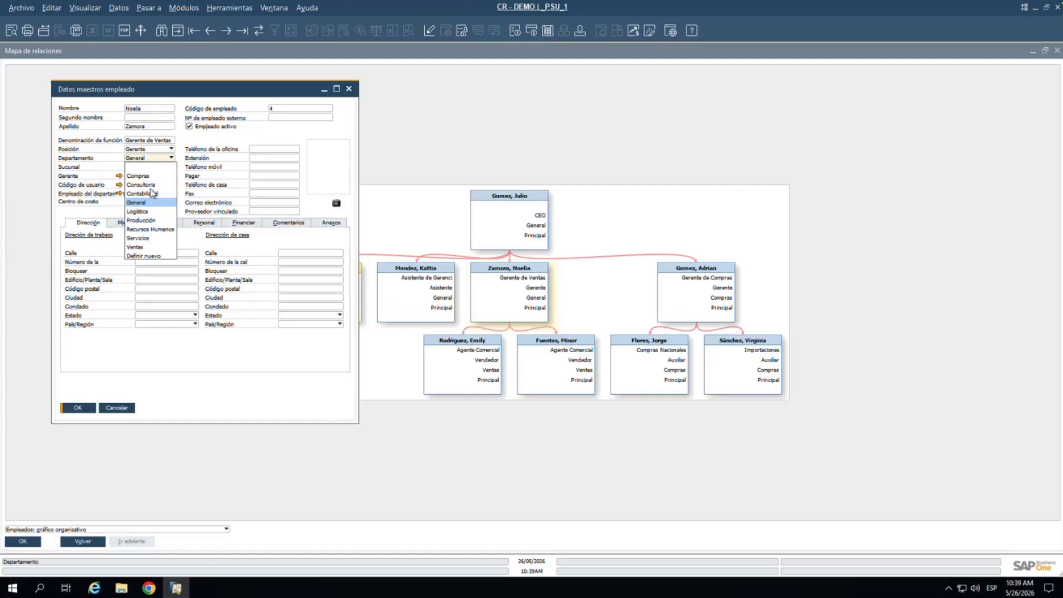
pyautogui.click(140, 248)
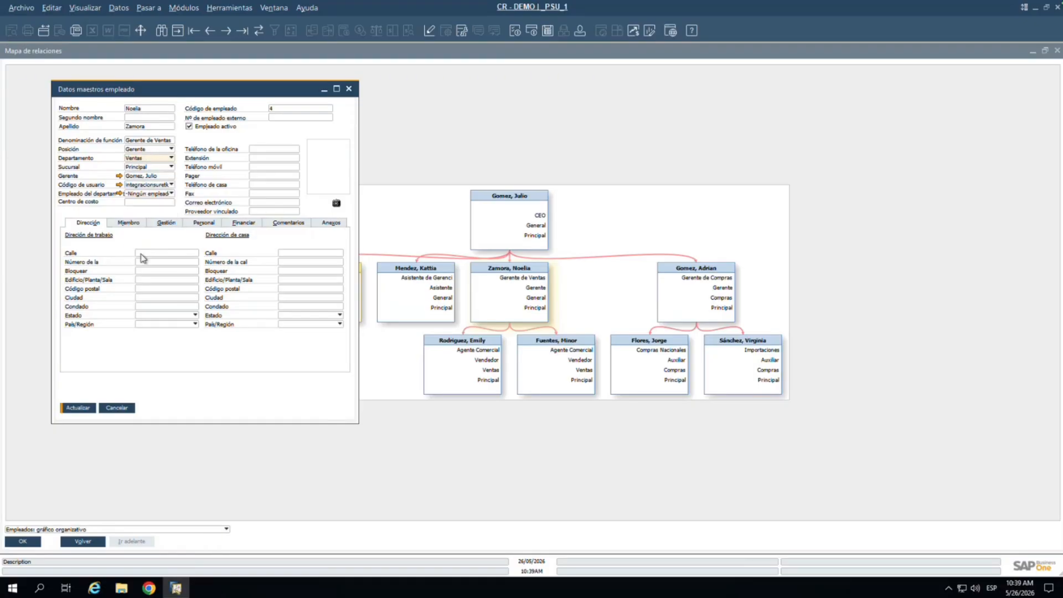
pyautogui.click(71, 413)
pyautogui.click(430, 305)
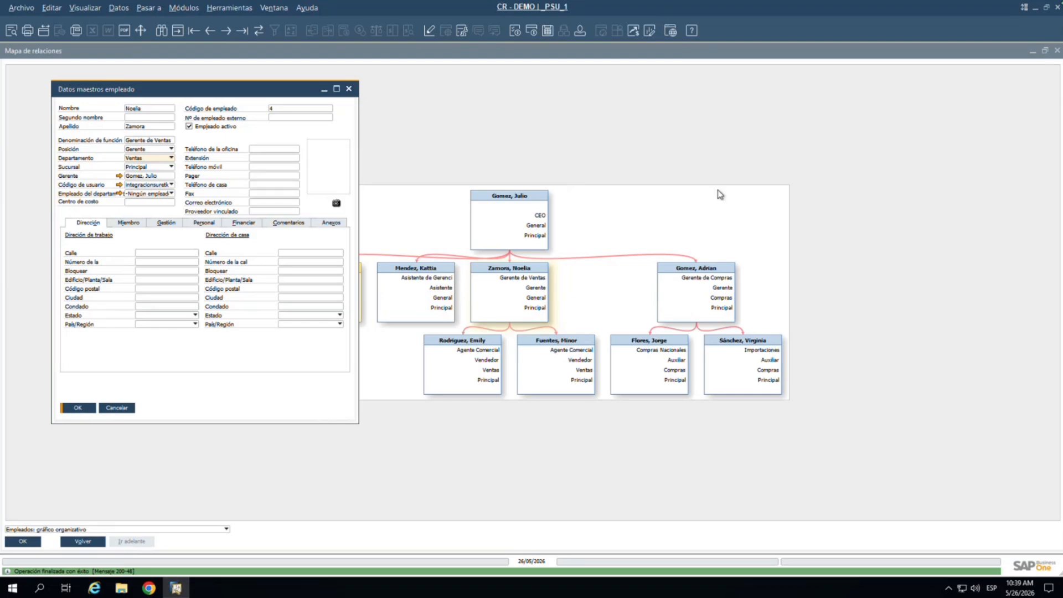
pyautogui.click(1057, 51)
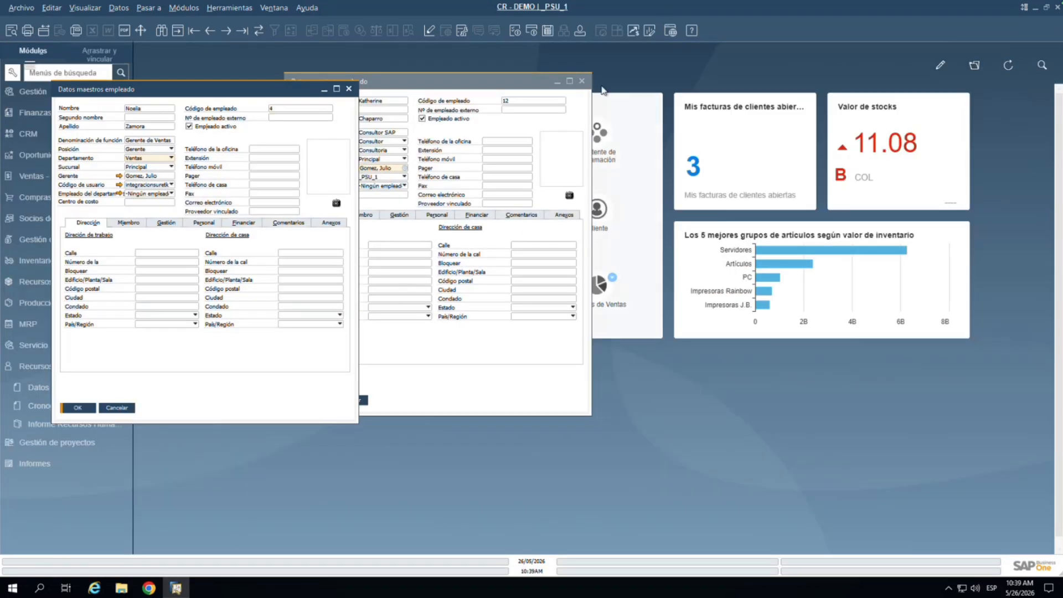
# Step: Open the sales manager's Mapa de relaciones and switch it to Empleados: gráfico organizativo
pyautogui.rightClick(142, 241)
pyautogui.click(169, 257)
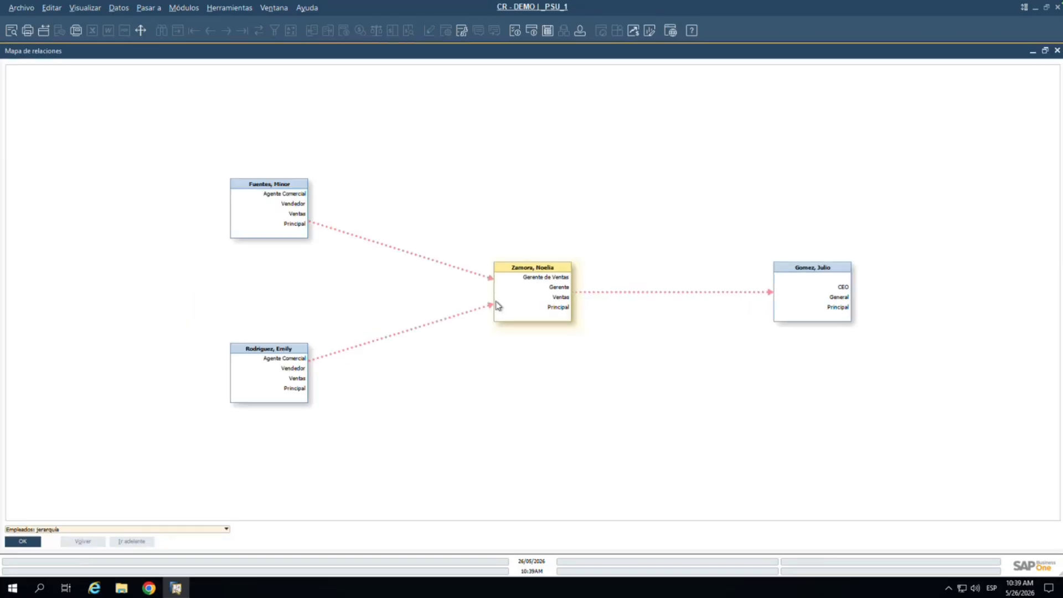
pyautogui.click(68, 530)
pyautogui.click(61, 513)
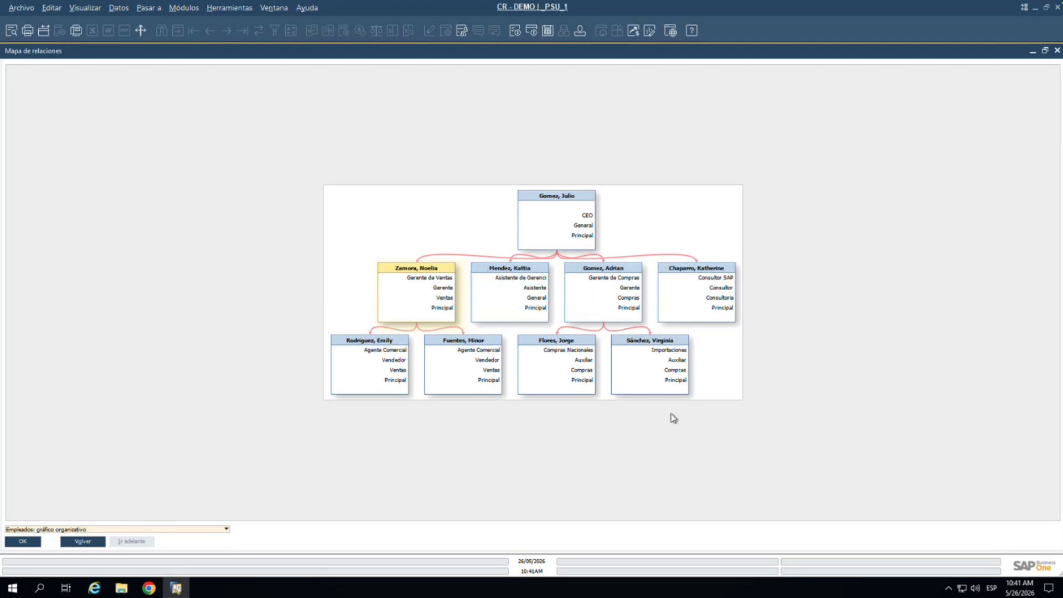
# Step: Start a new employee record with the employee's first name, surname and job title Contabilidad
pyautogui.click(1057, 52)
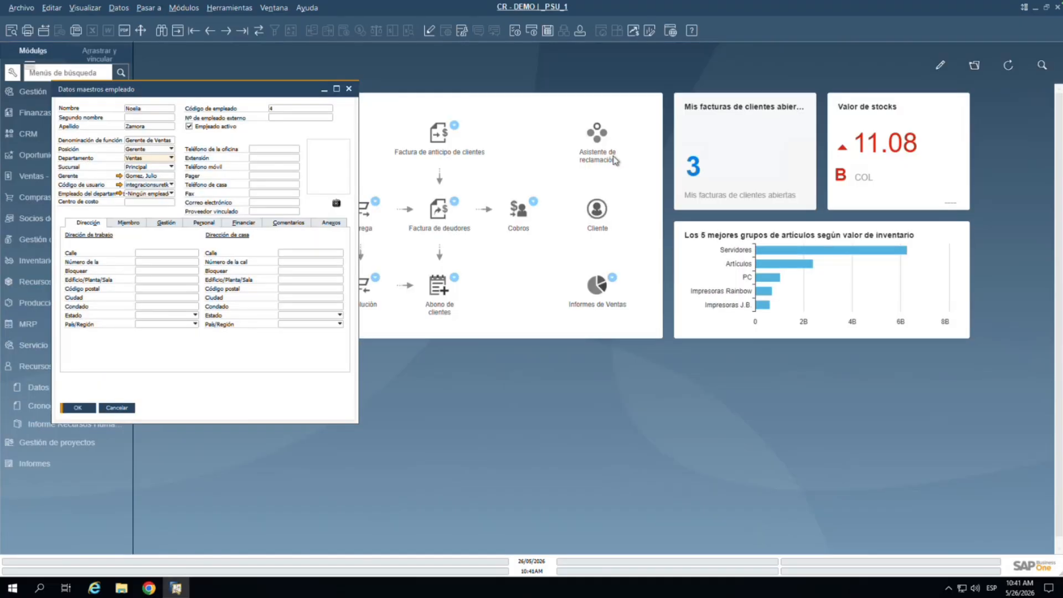
pyautogui.click(177, 31)
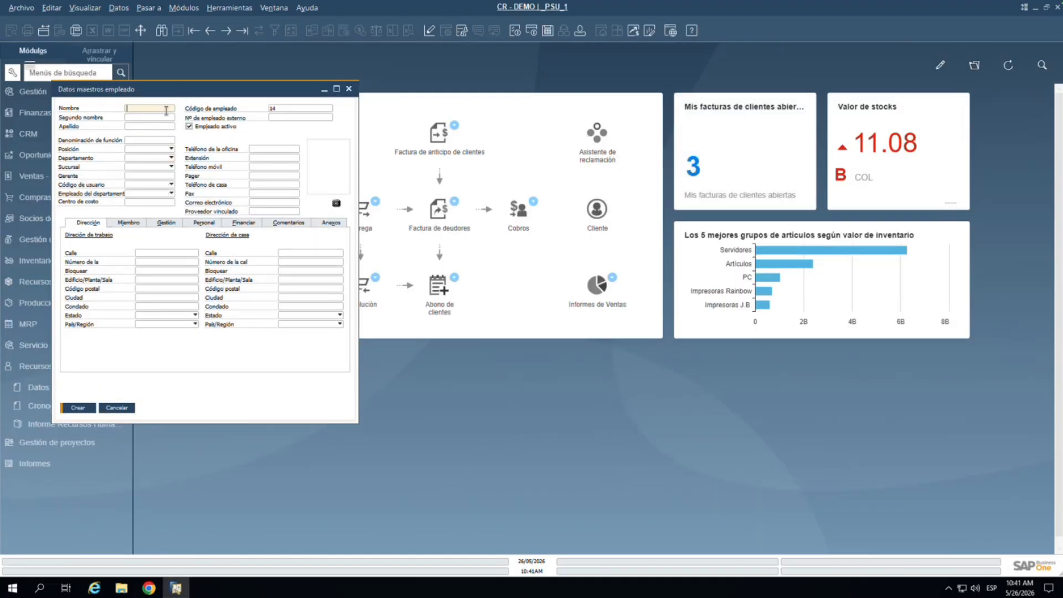
pyautogui.click(142, 127)
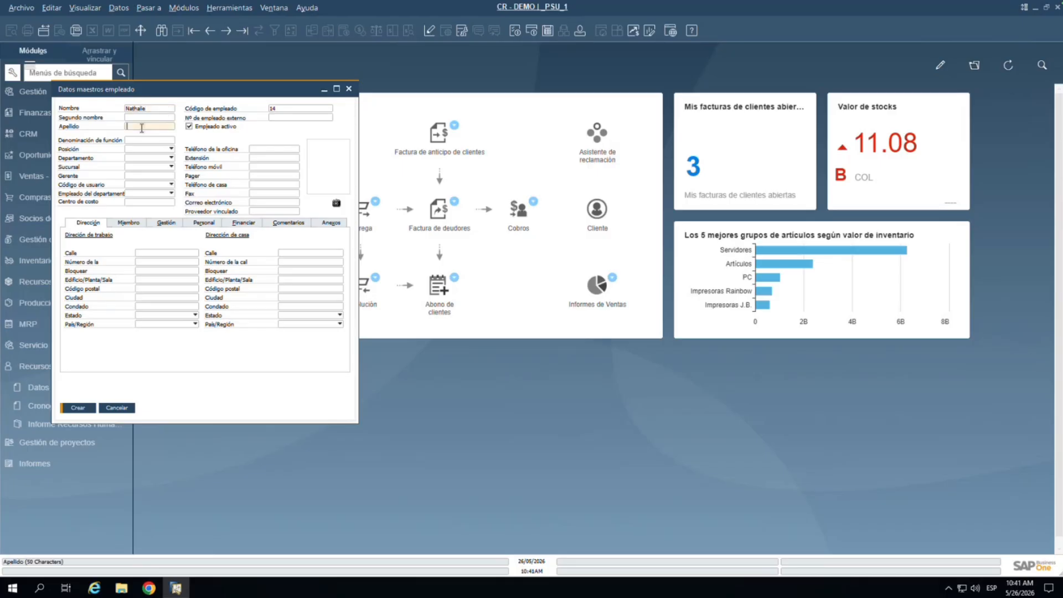
pyautogui.click(166, 140)
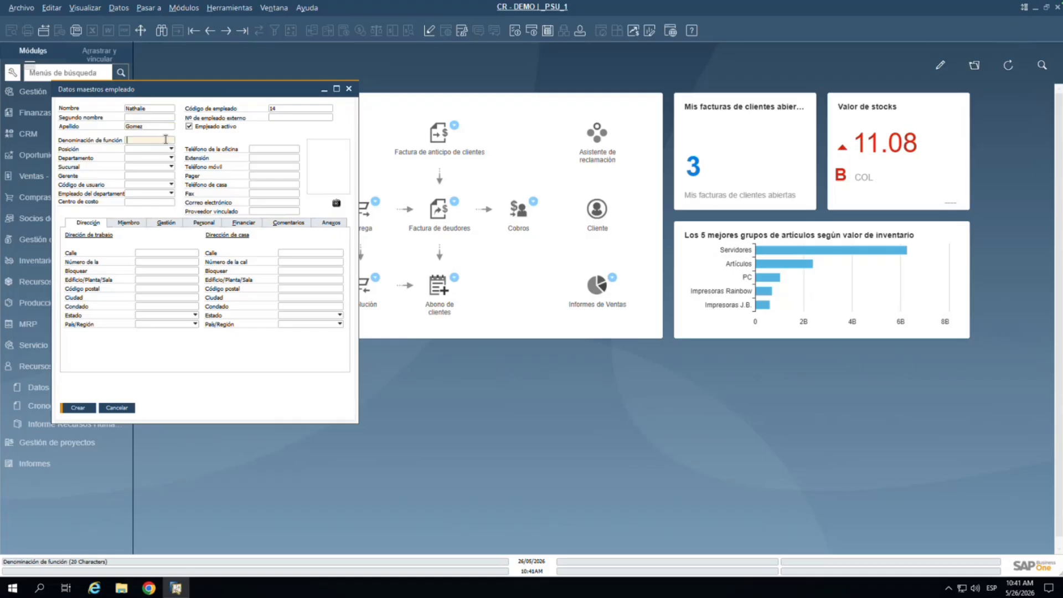
pyautogui.write('Contabilidad')
# Step: Set position Gerente and department Contabilidad, then choose Definir nuevo for Sucursal
pyautogui.click(154, 149)
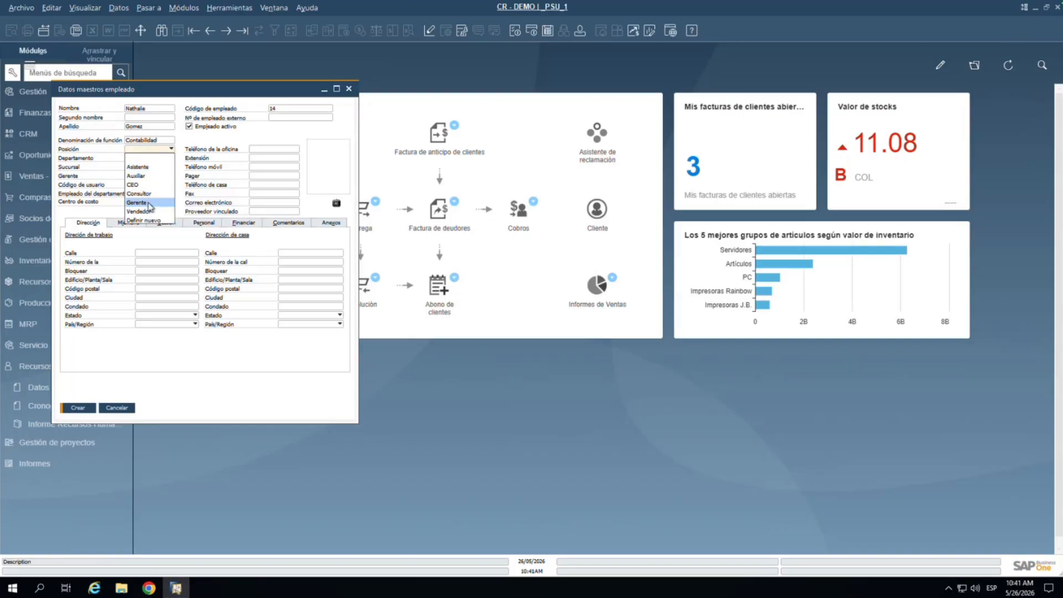
pyautogui.click(150, 203)
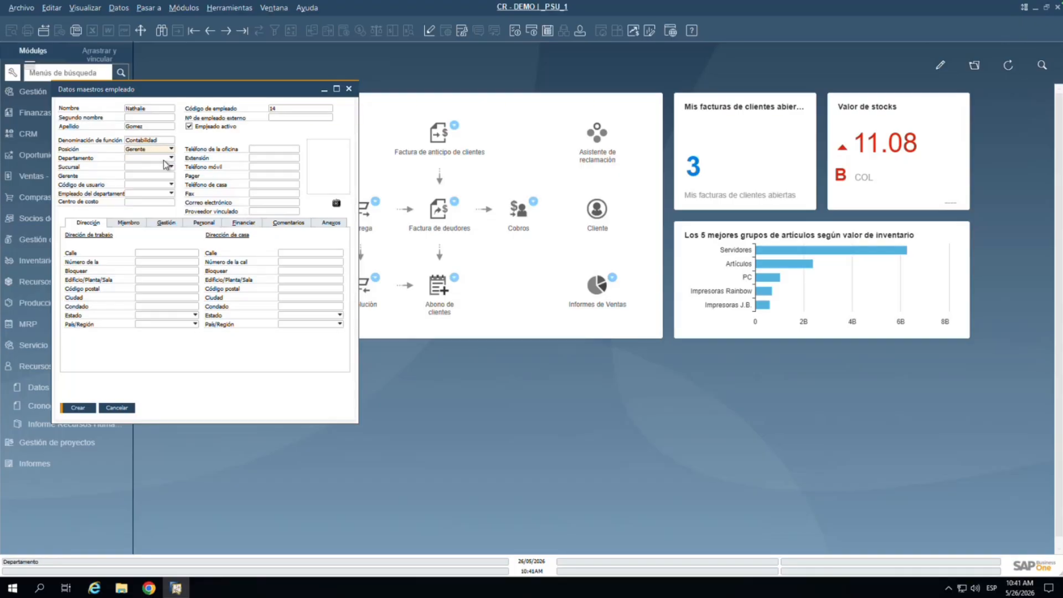
pyautogui.click(165, 159)
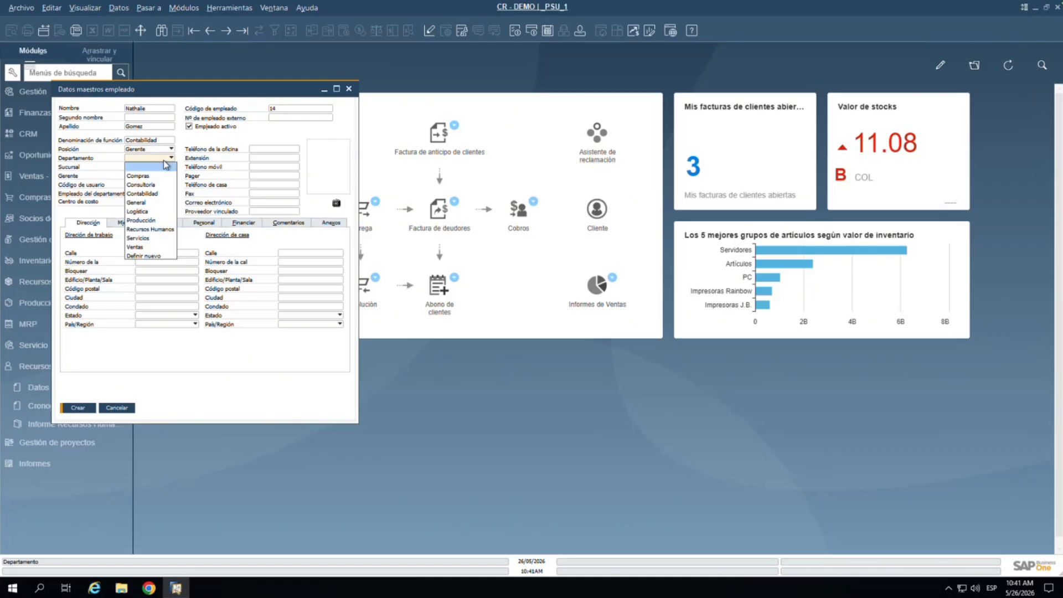
pyautogui.click(157, 193)
pyautogui.click(164, 167)
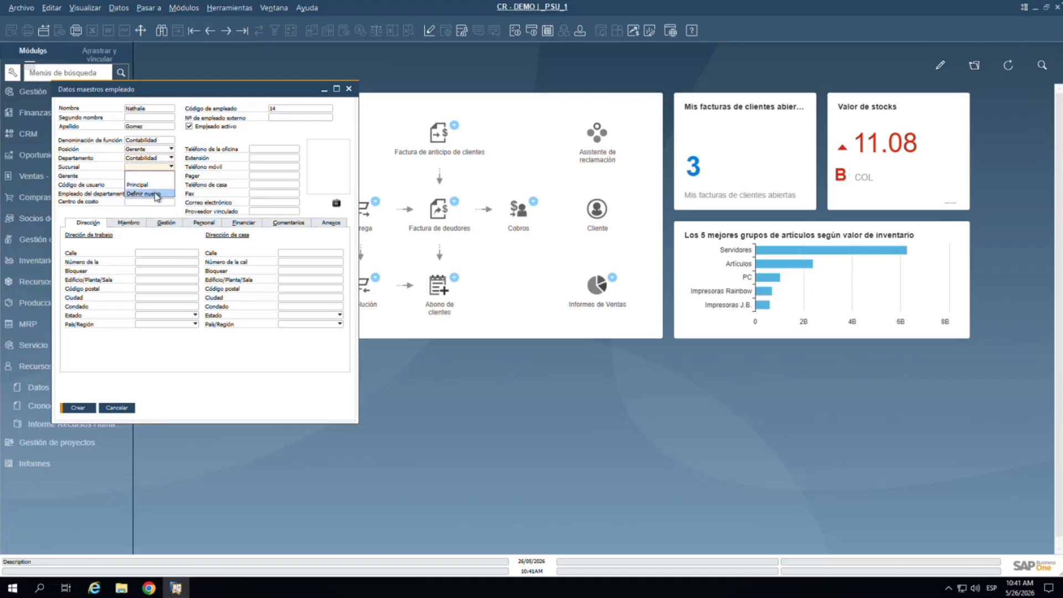
pyautogui.click(157, 194)
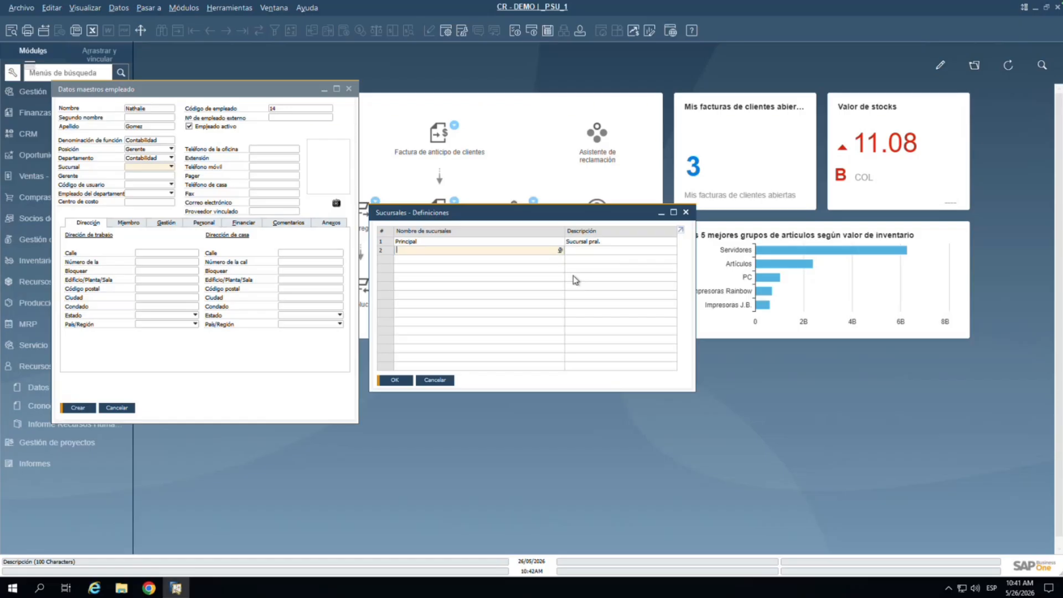
# Step: Add a Guanacaste branch and rename the Principal branch to San José
pyautogui.write('Guanacaste')
pyautogui.click(600, 250)
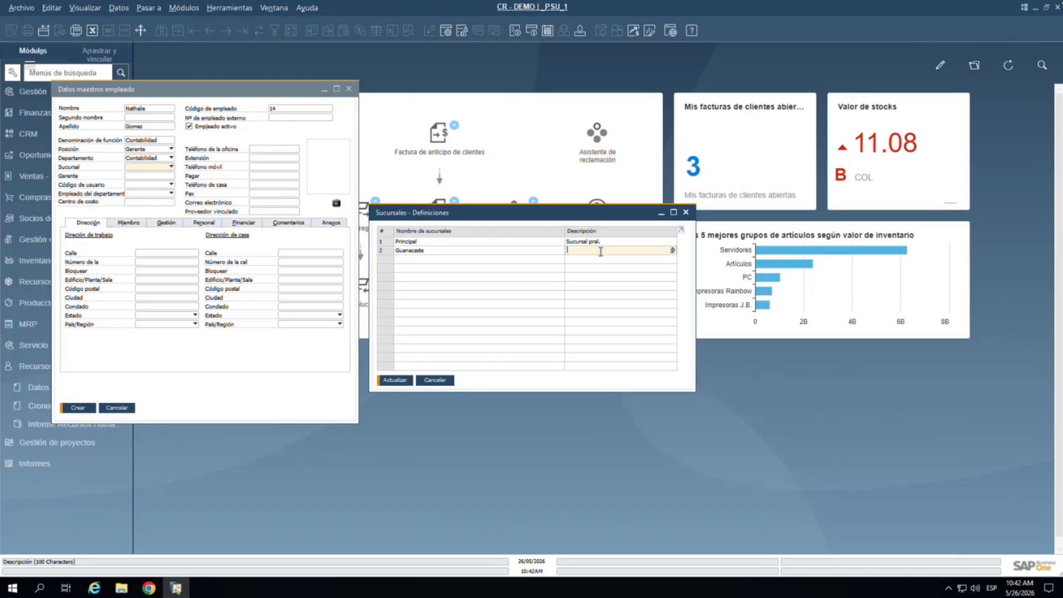
pyautogui.click(445, 240)
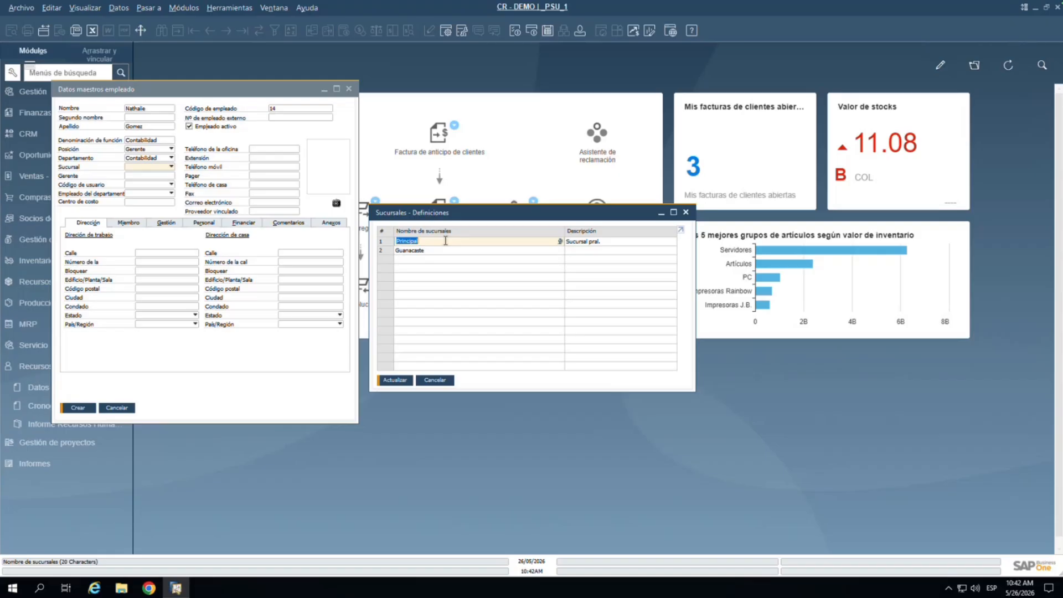
pyautogui.write('San jose')
pyautogui.press('BackSpace')
pyautogui.write('é')
pyautogui.press('Left')
pyautogui.press('Left')
pyautogui.press('Left')
pyautogui.press('Left')
pyautogui.press('Delete')
pyautogui.write('J')
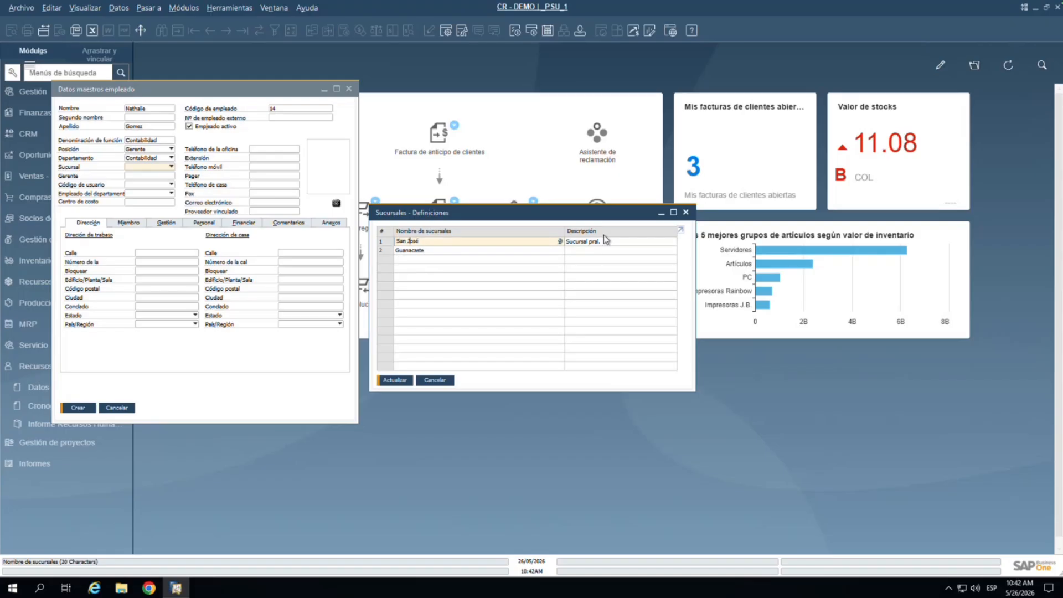
# Step: Save the branch definitions so the employee's branch is Guanacaste
pyautogui.click(579, 250)
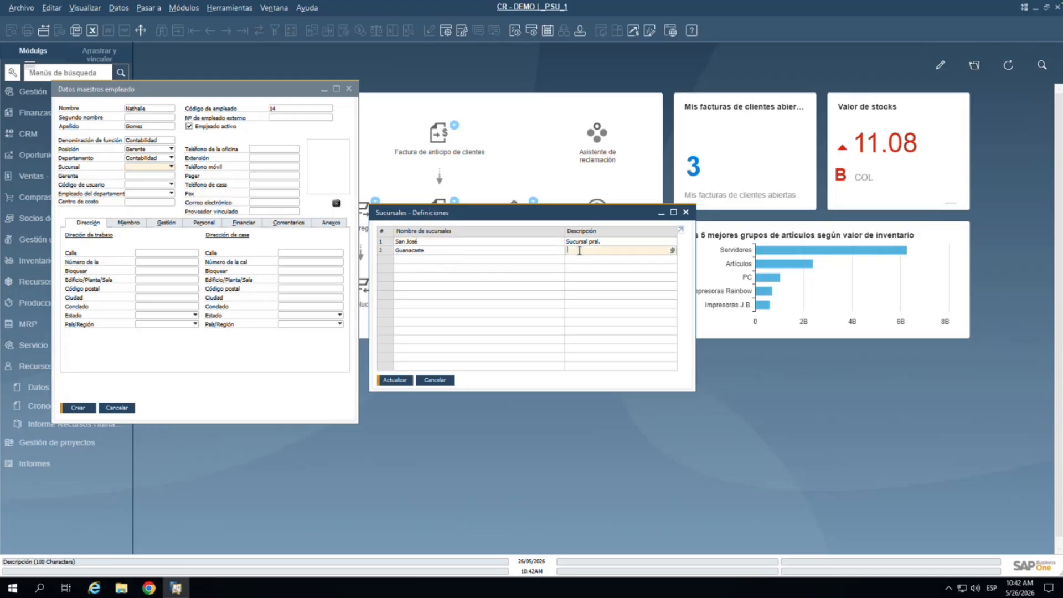
pyautogui.click(401, 381)
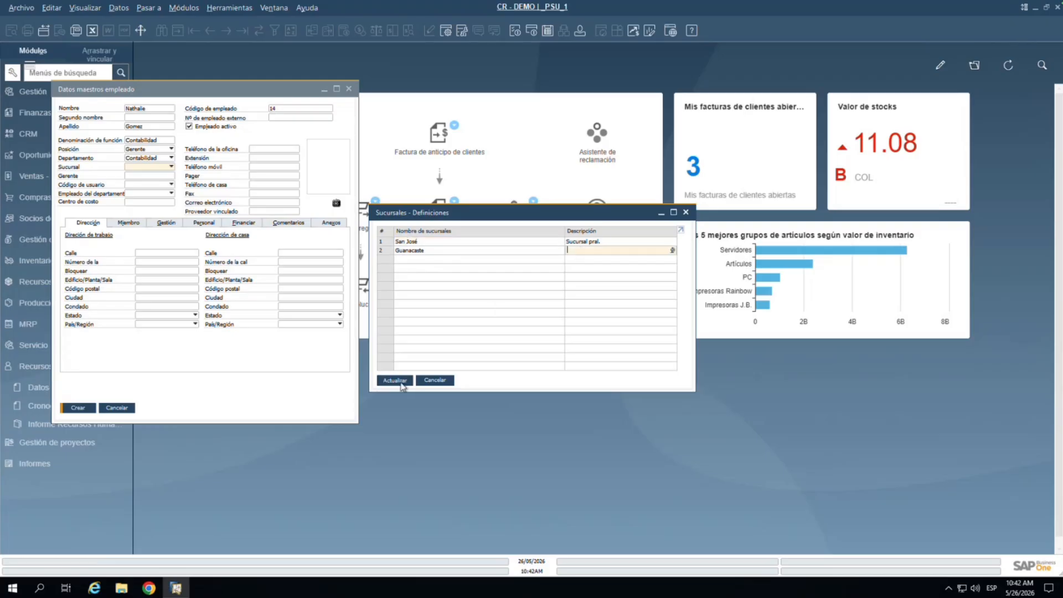
pyautogui.click(395, 381)
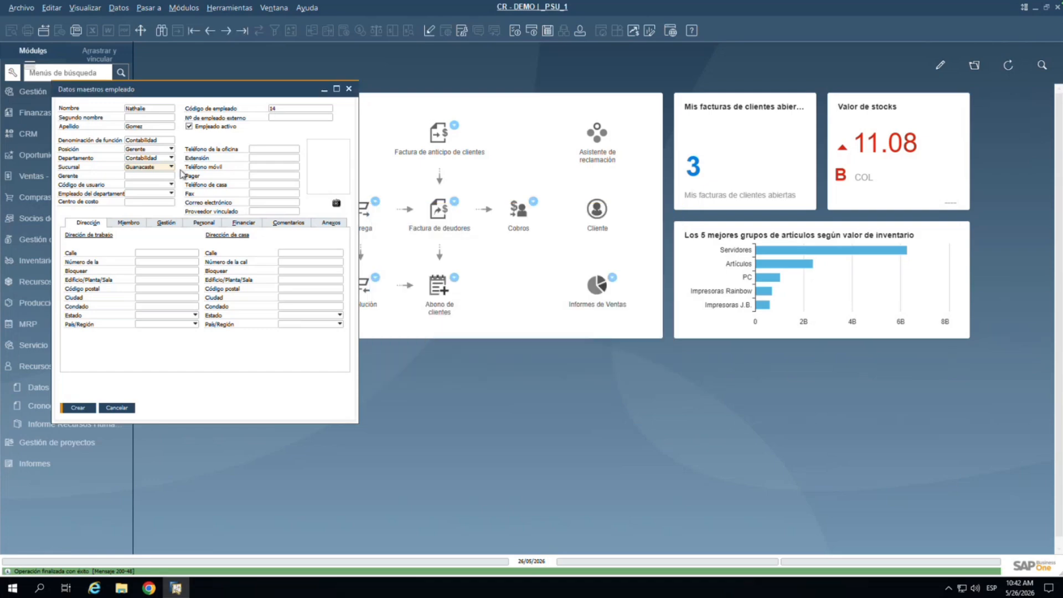
# Step: Pick the employee's manager from the Lista de Empleados, leaving the department employee empty
pyautogui.click(157, 176)
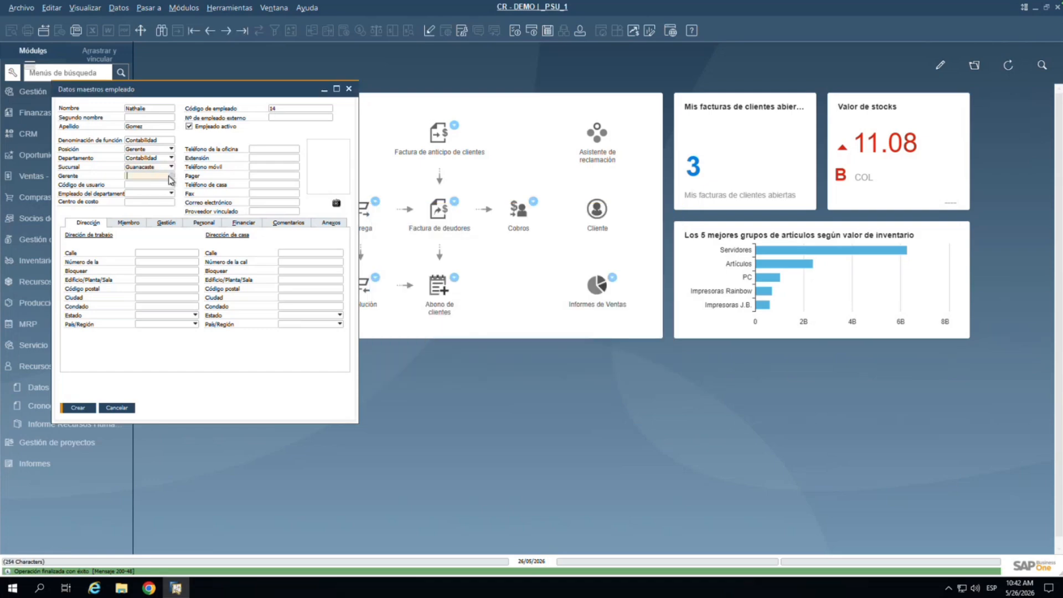
pyautogui.click(172, 176)
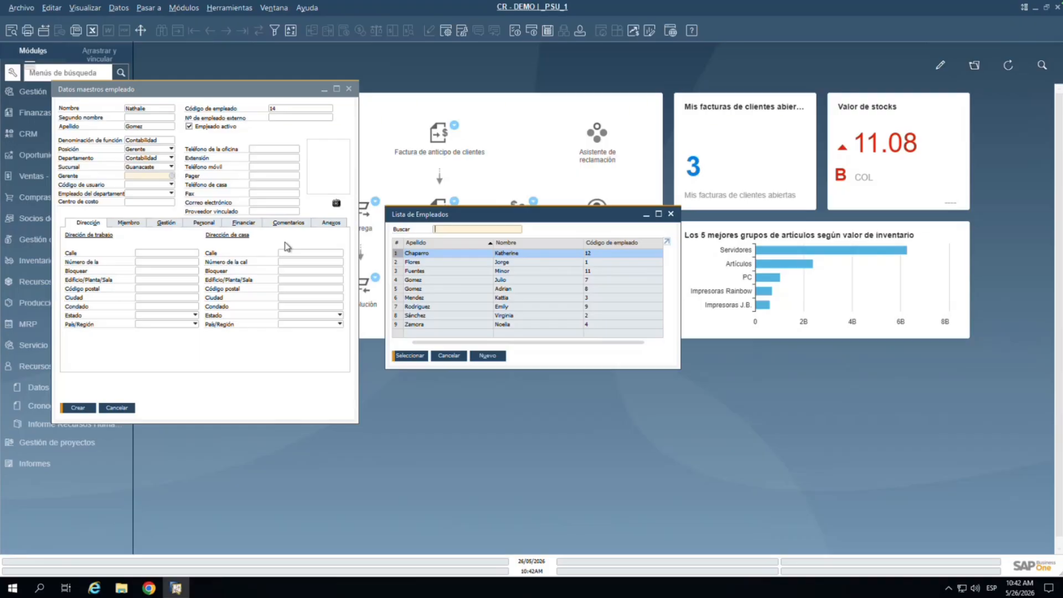
pyautogui.doubleClick(480, 279)
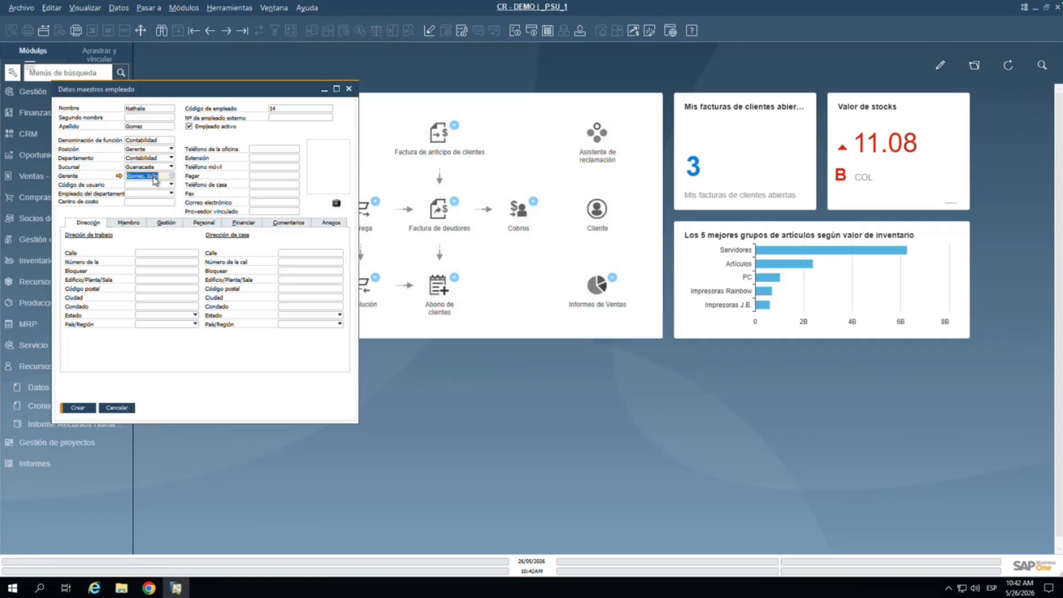
pyautogui.click(156, 199)
pyautogui.click(156, 199)
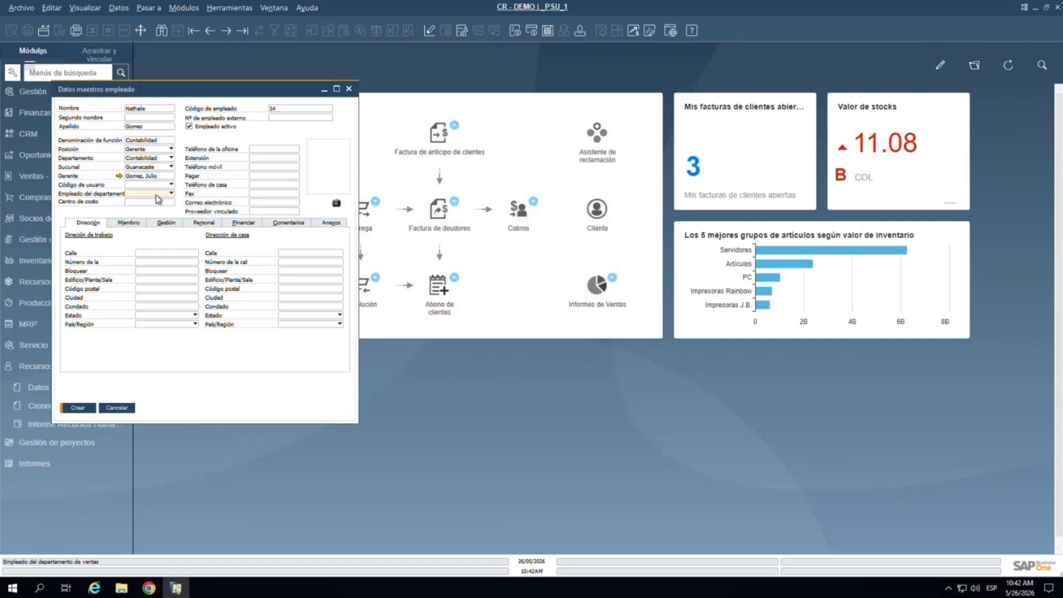
pyautogui.click(155, 223)
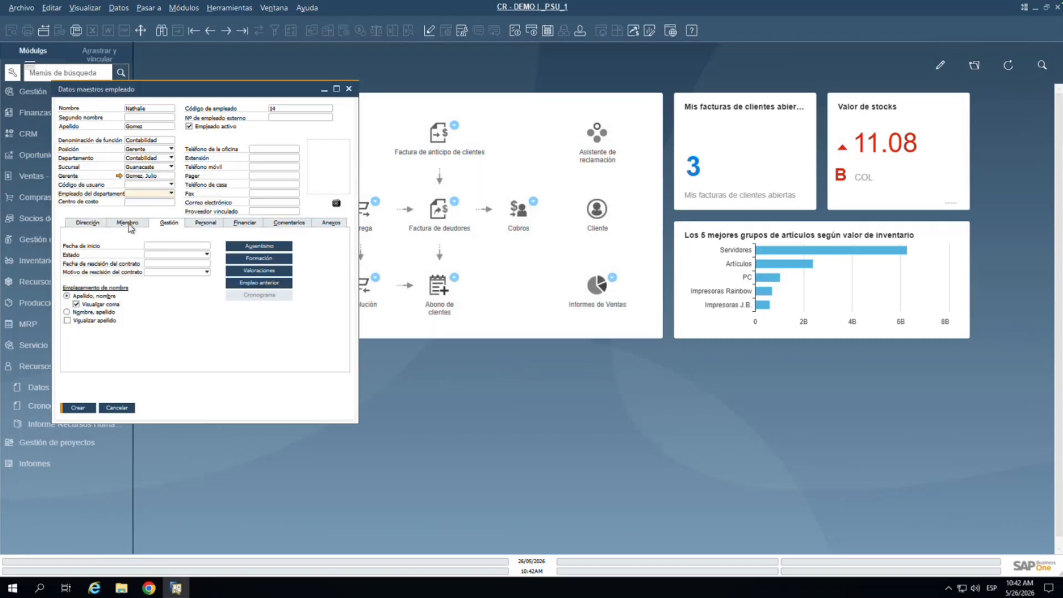
# Step: On the Miembro tab, open the team definitions via Definir nuevo in Equipo
pyautogui.click(129, 222)
pyautogui.click(278, 255)
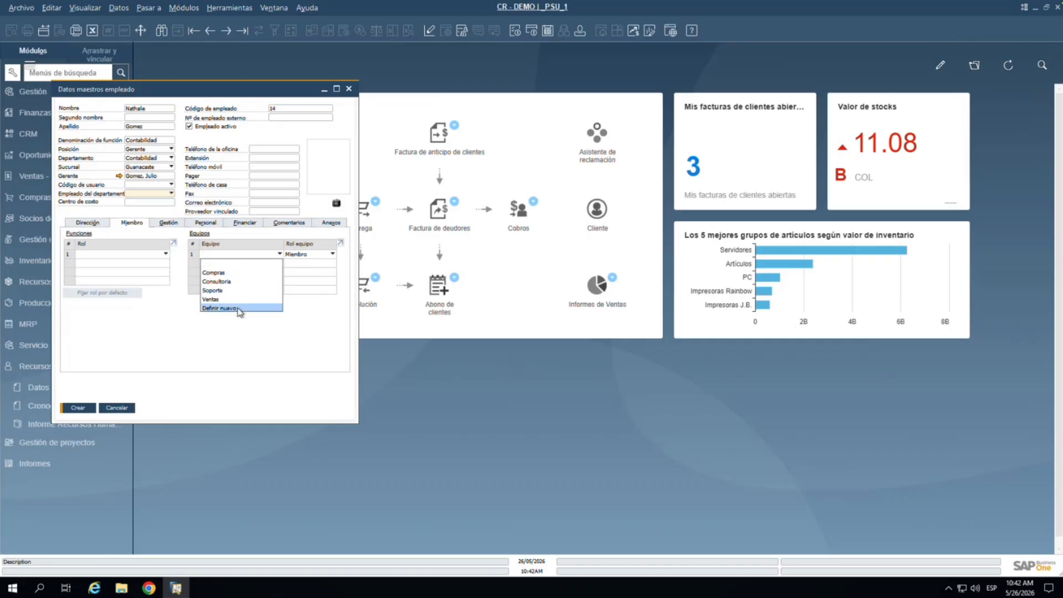
pyautogui.click(239, 309)
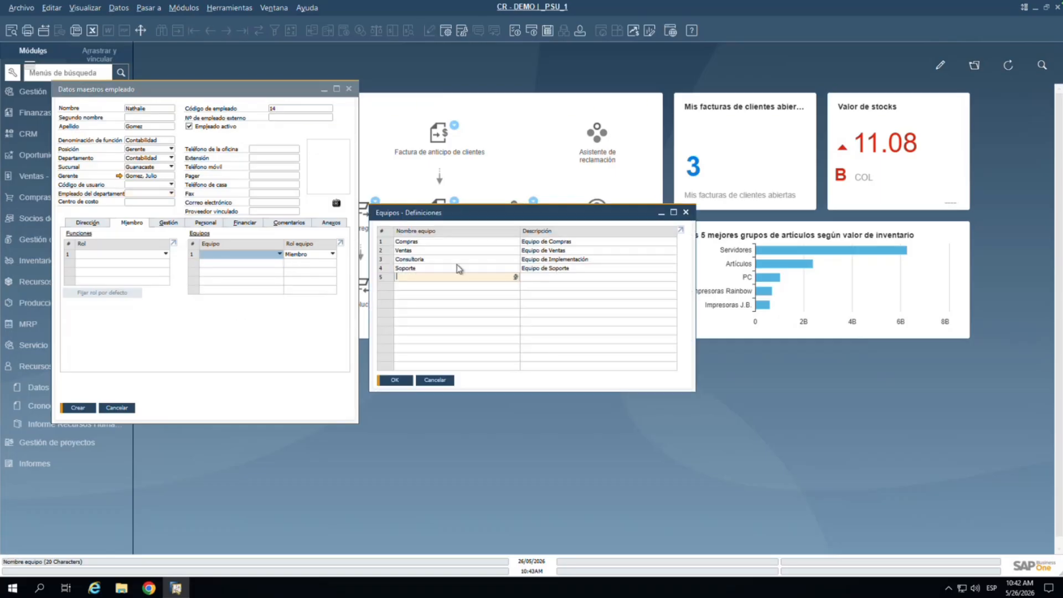
pyautogui.click(435, 379)
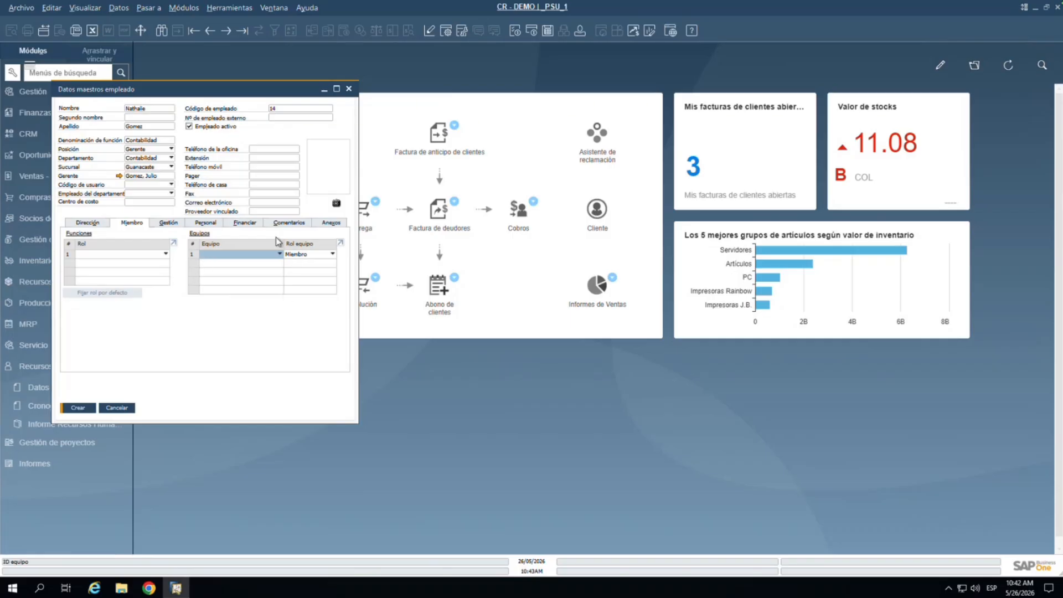
pyautogui.click(278, 254)
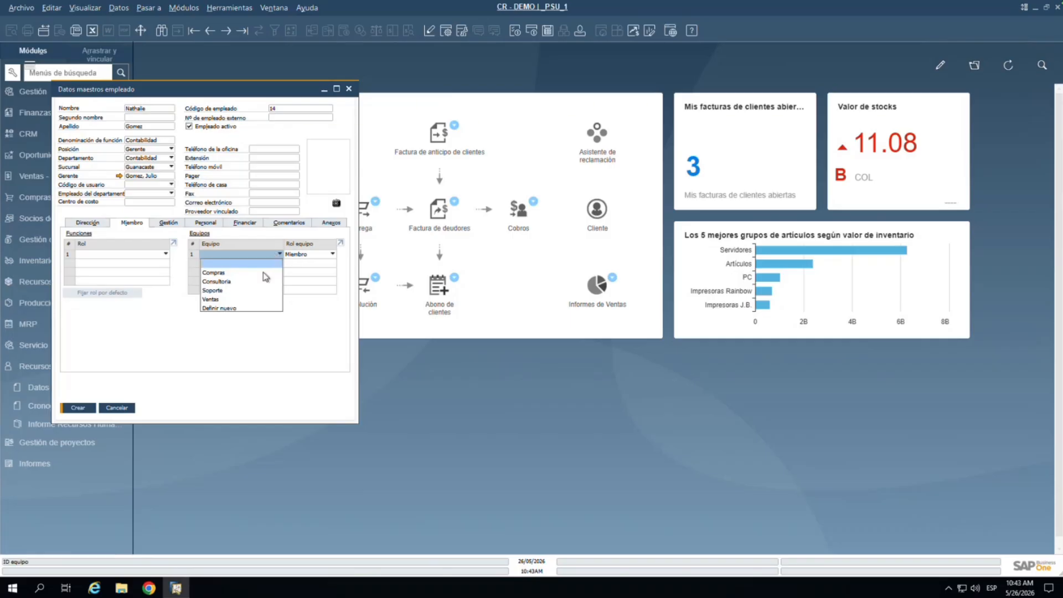
pyautogui.click(232, 307)
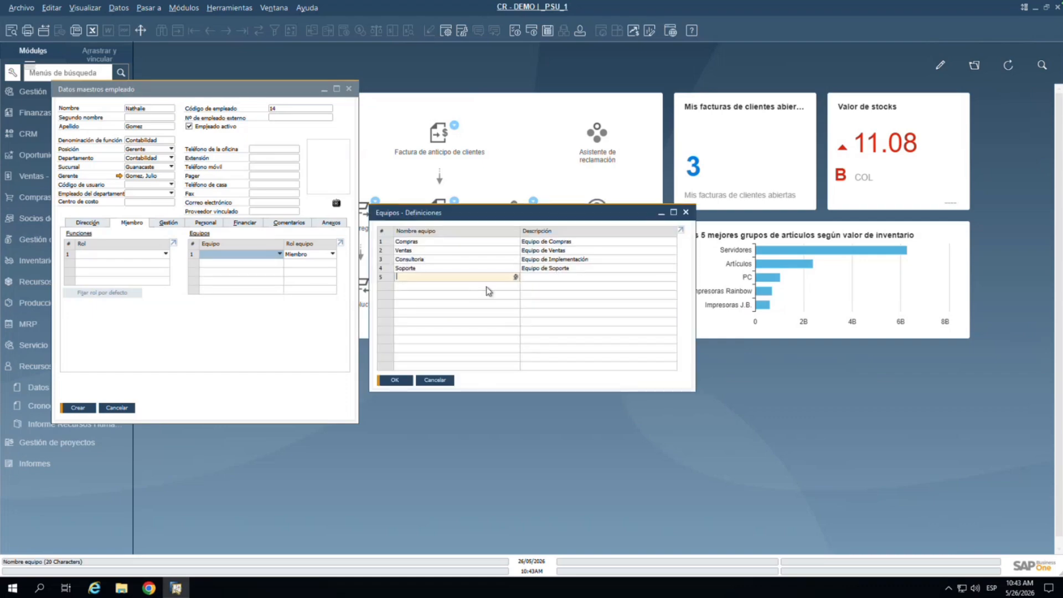
# Step: Add team Contabilidad with description Contabilidad, save it, and click Crear for the employee
pyautogui.write('Contabilidad')
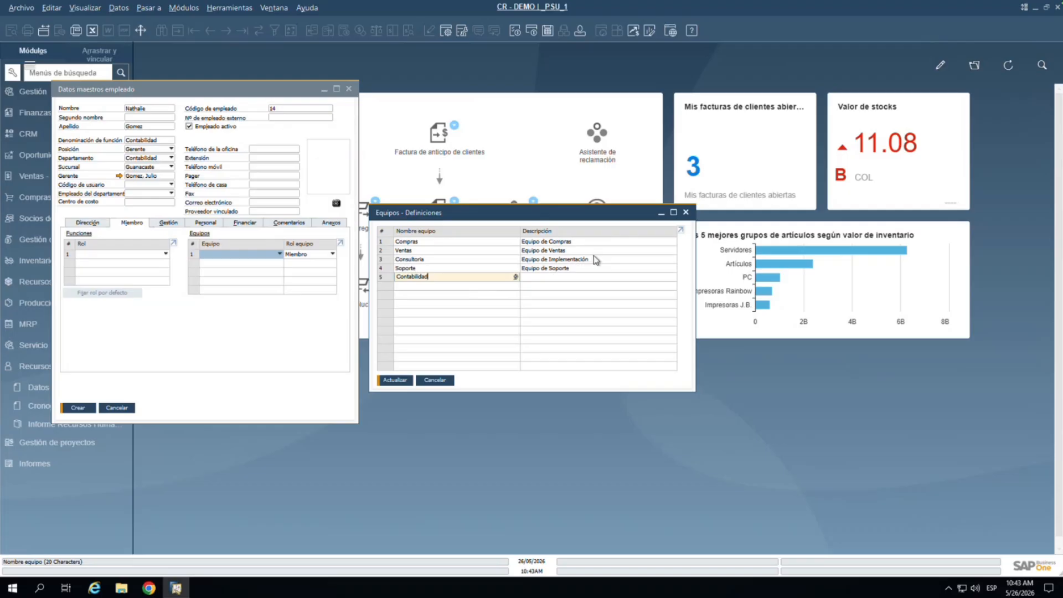
pyautogui.moveTo(463, 277); pyautogui.dragTo(351, 279)
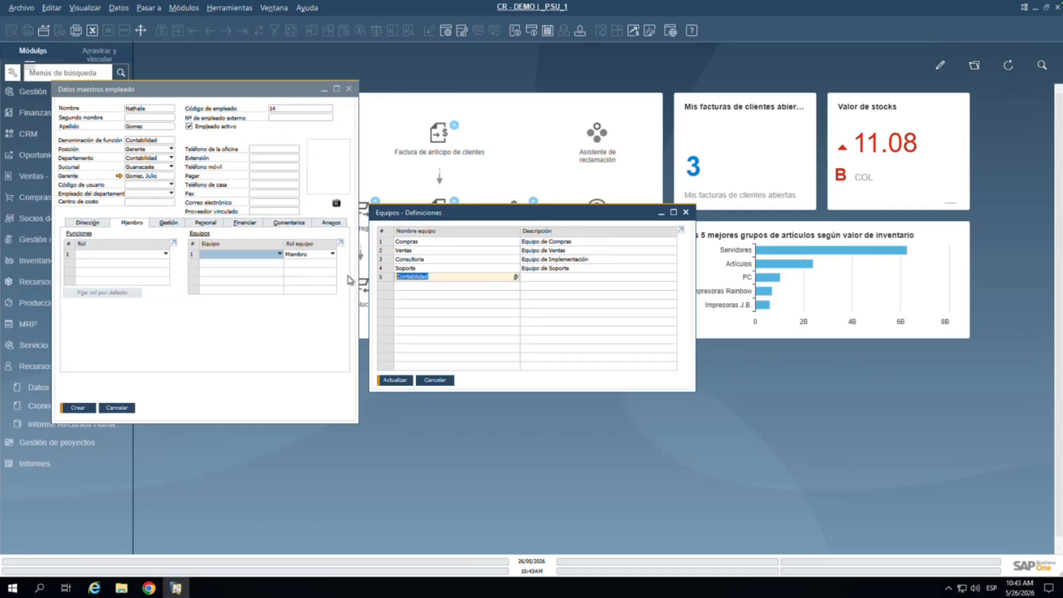
pyautogui.hotkey('ctrl', 'c')
pyautogui.press('Tab')
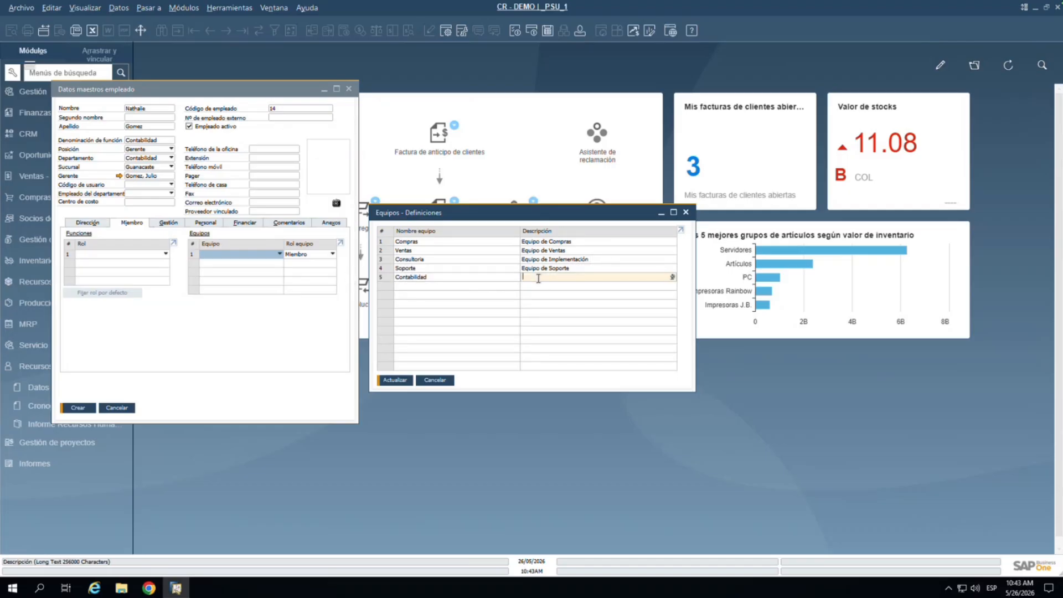
pyautogui.hotkey('ctrl', 'v')
pyautogui.click(396, 379)
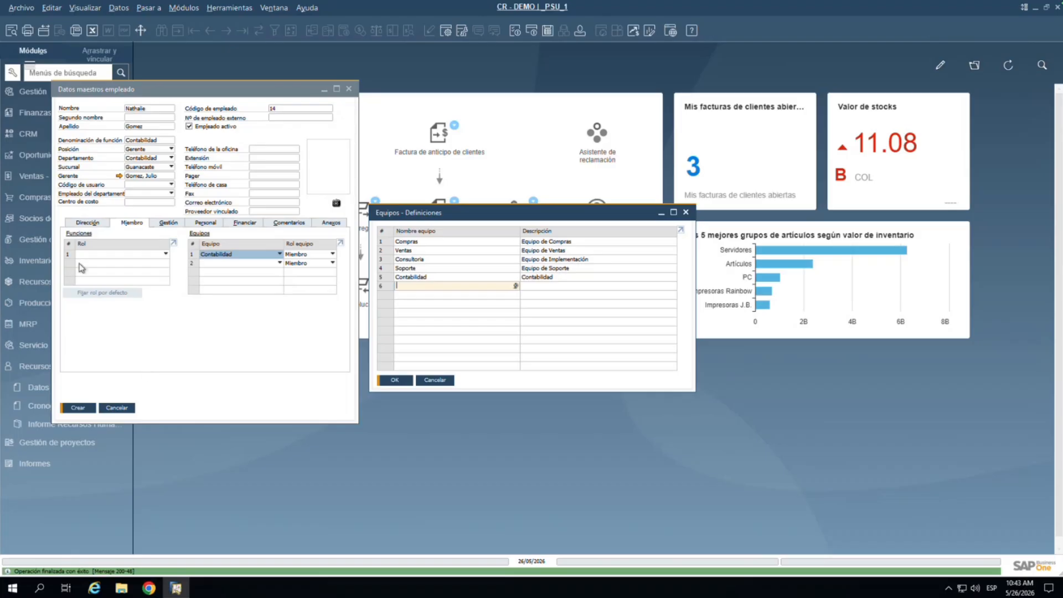
pyautogui.click(410, 380)
pyautogui.click(87, 223)
pyautogui.click(78, 408)
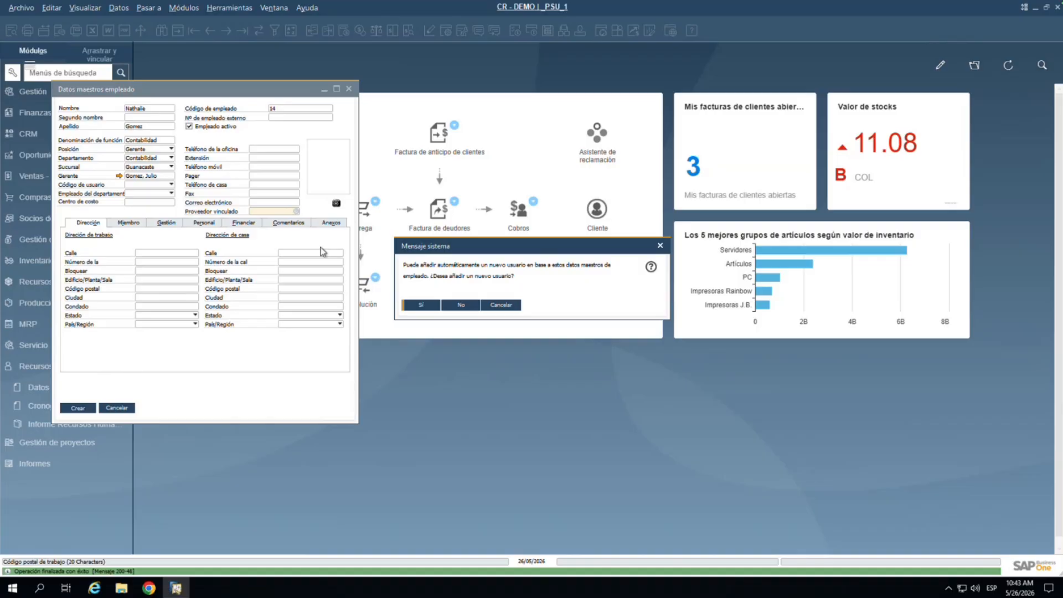
# Step: Decline creating a user for employee 14 and return to its saved record
pyautogui.click(470, 307)
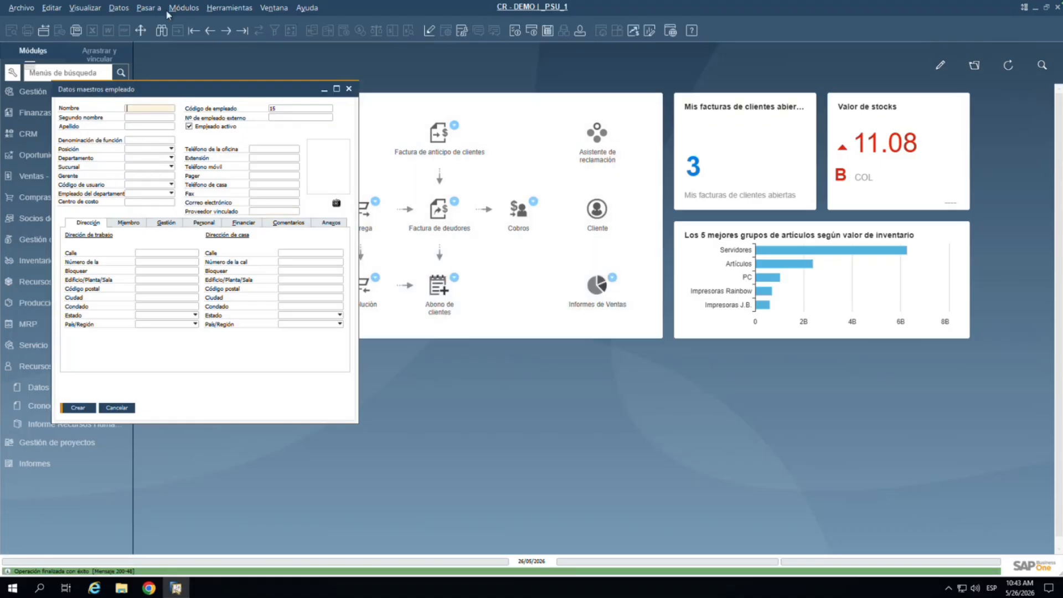
pyautogui.click(212, 34)
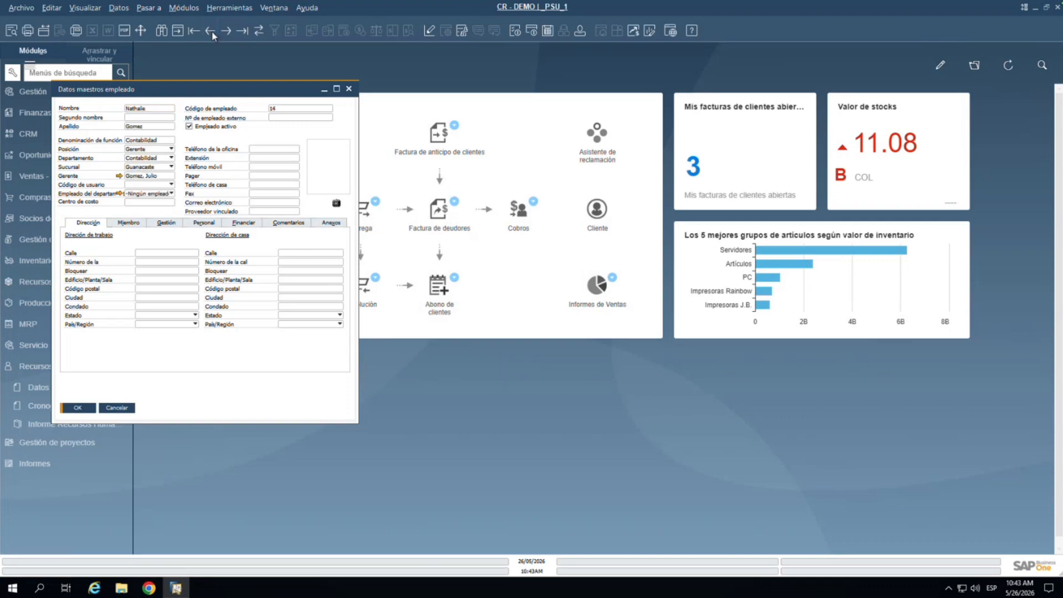
pyautogui.rightClick(126, 212)
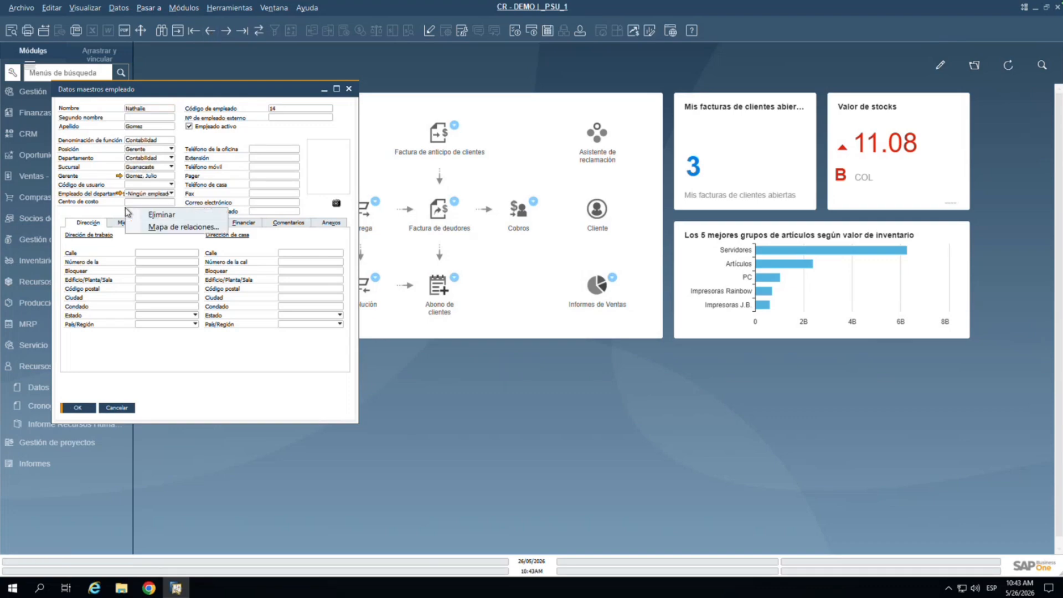
# Step: Show employee 14's Mapa de relaciones in the Empleados: gráfico organizativo view
pyautogui.click(160, 226)
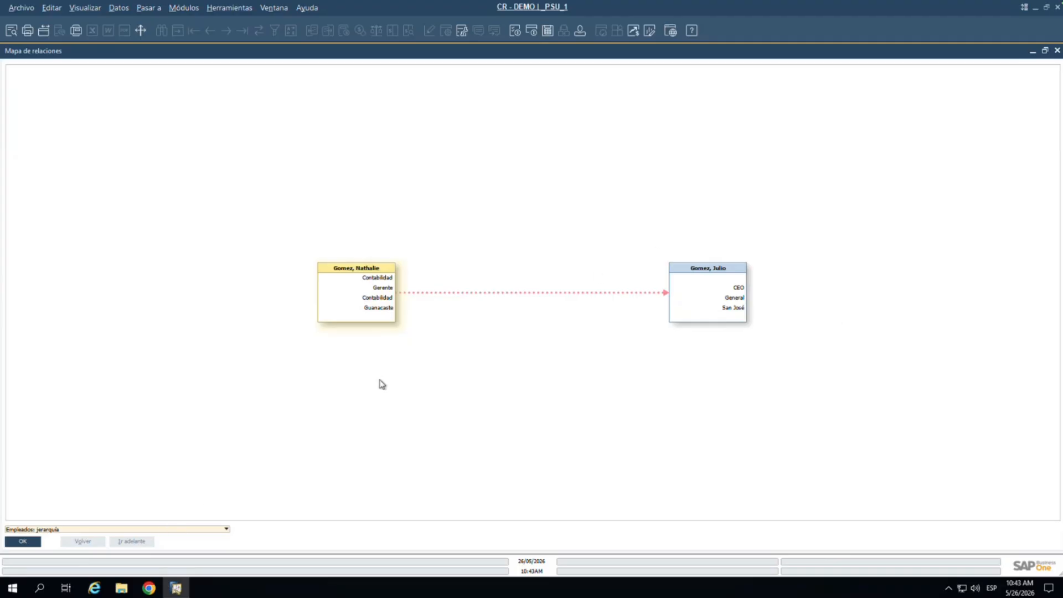
pyautogui.click(116, 529)
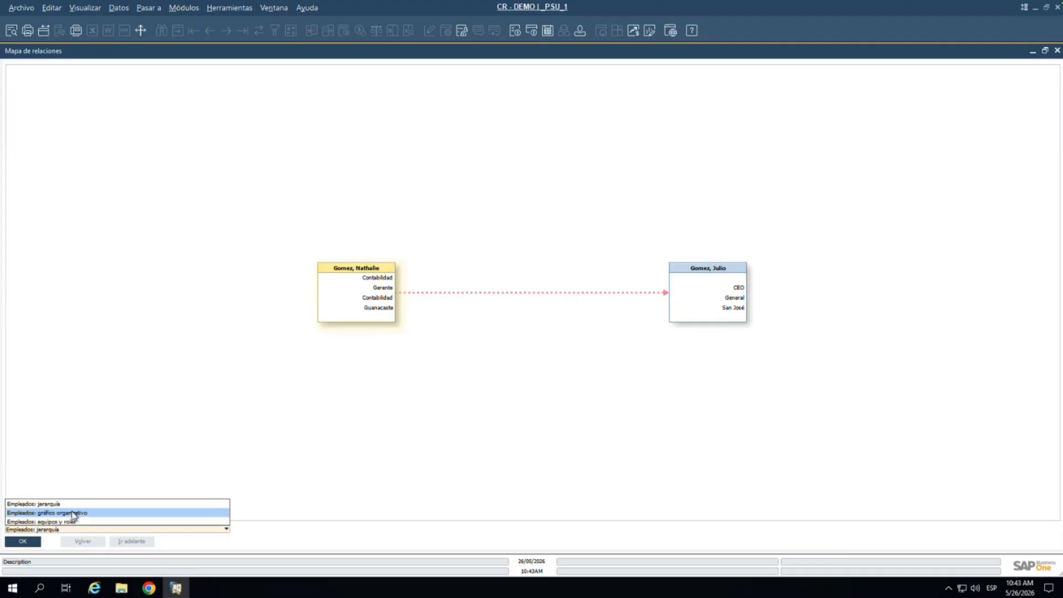
pyautogui.click(74, 513)
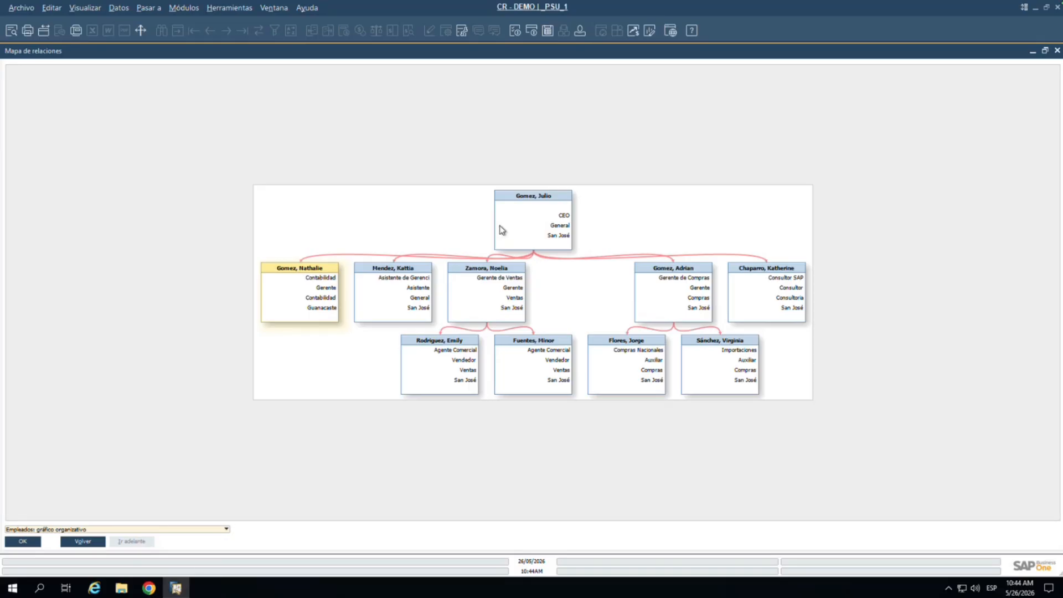
# Step: Close the relationship map and employee record, then open Autorizaciones de propiedad de datos
pyautogui.click(1057, 51)
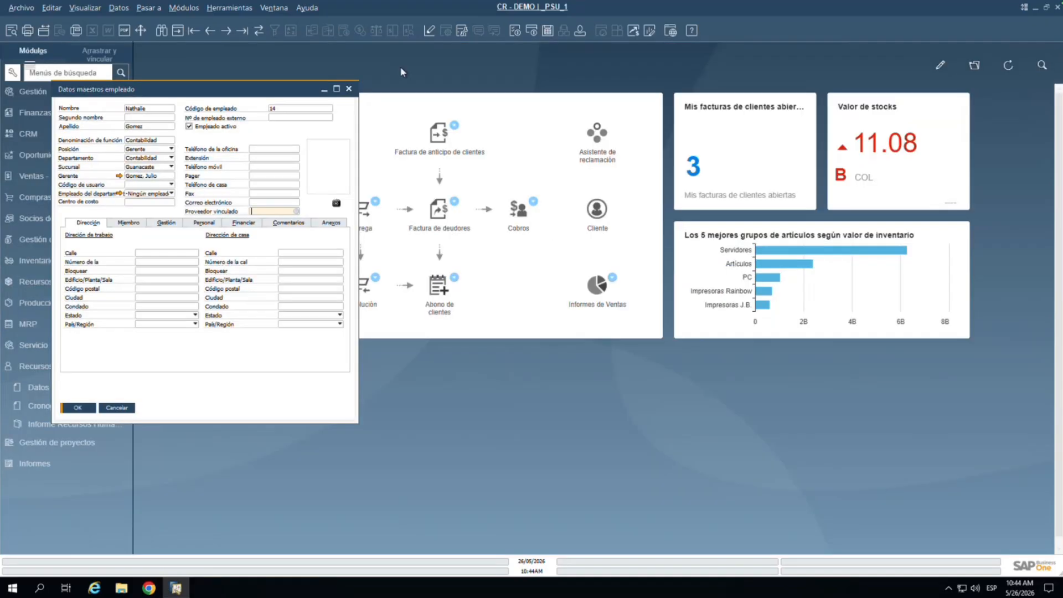
pyautogui.click(349, 91)
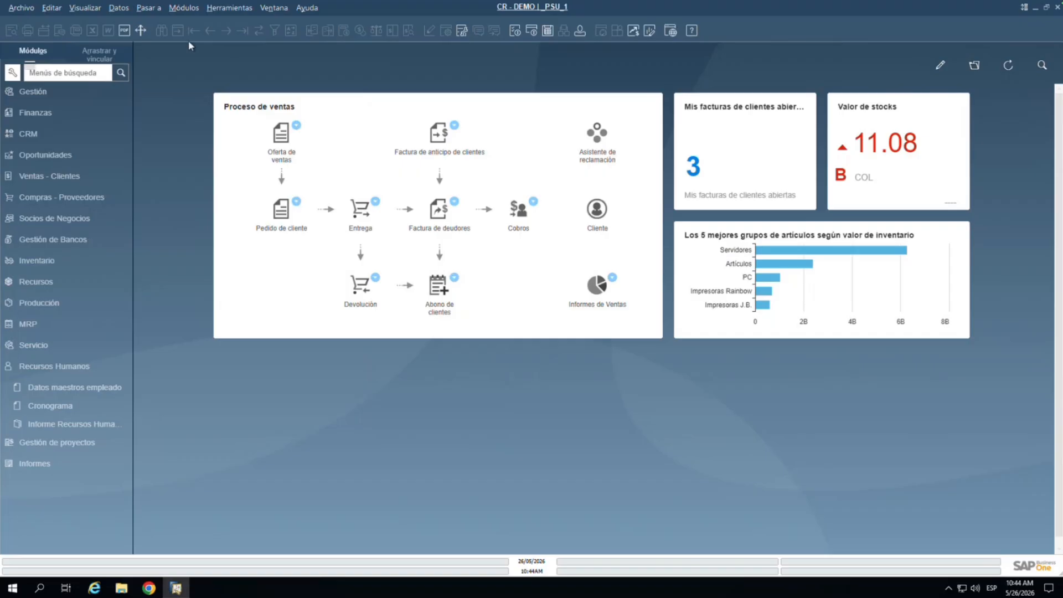
pyautogui.click(186, 12)
pyautogui.moveTo(203, 24)
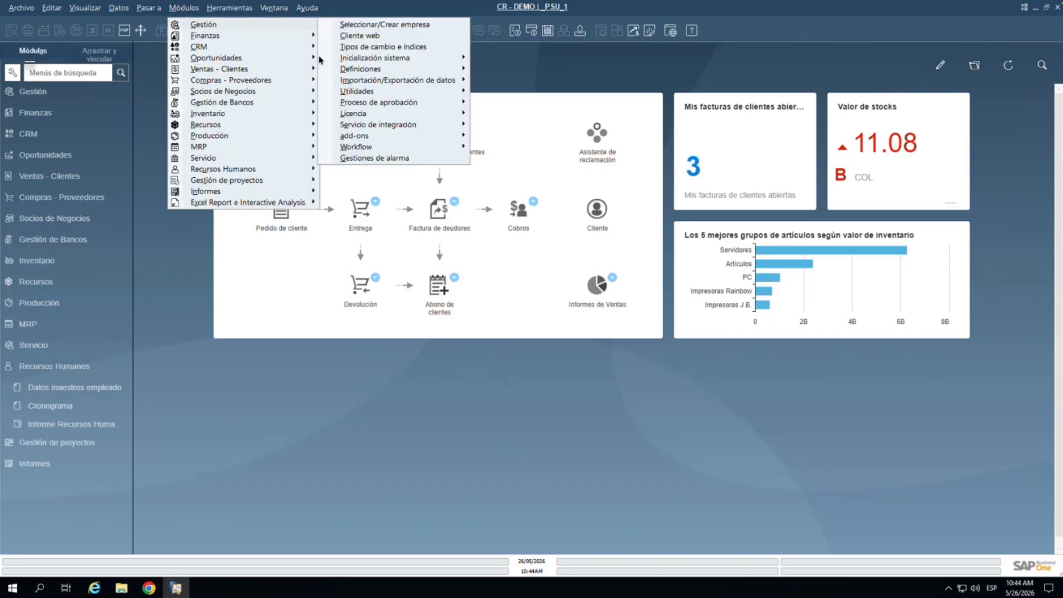
pyautogui.moveTo(429, 60)
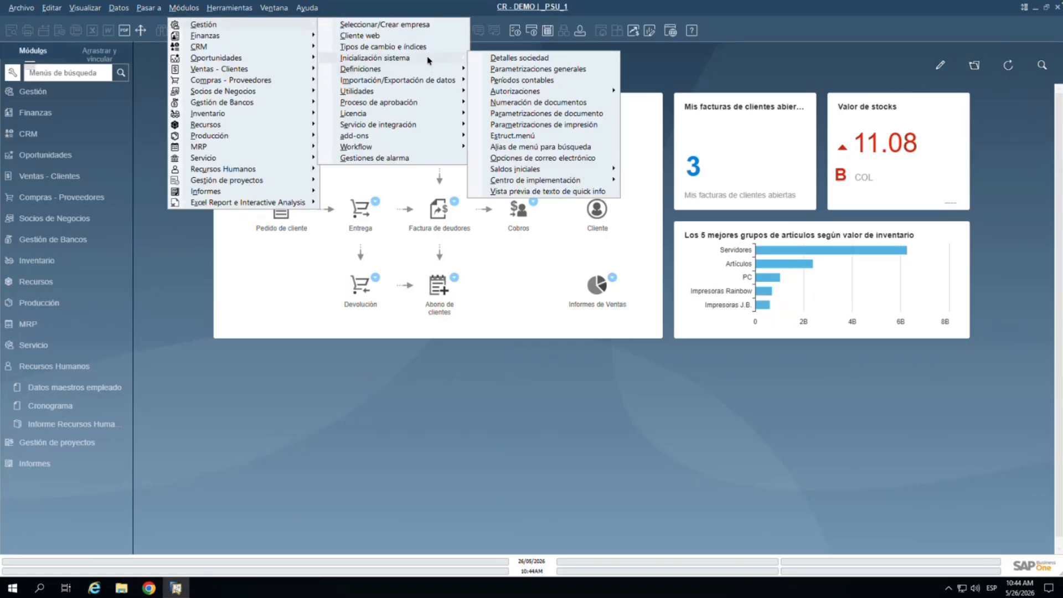
pyautogui.moveTo(549, 91)
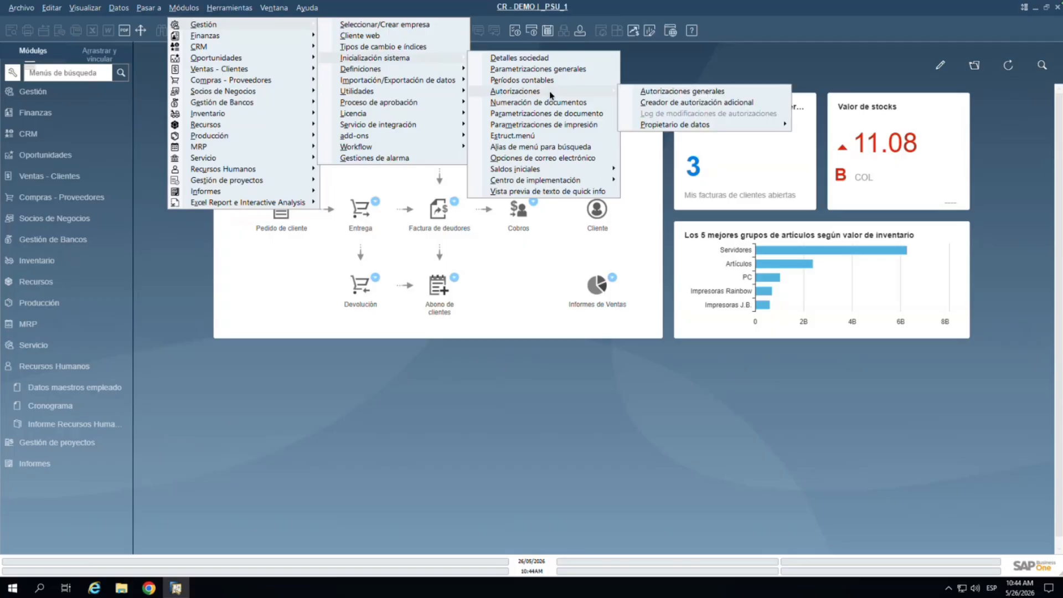
pyautogui.moveTo(694, 123)
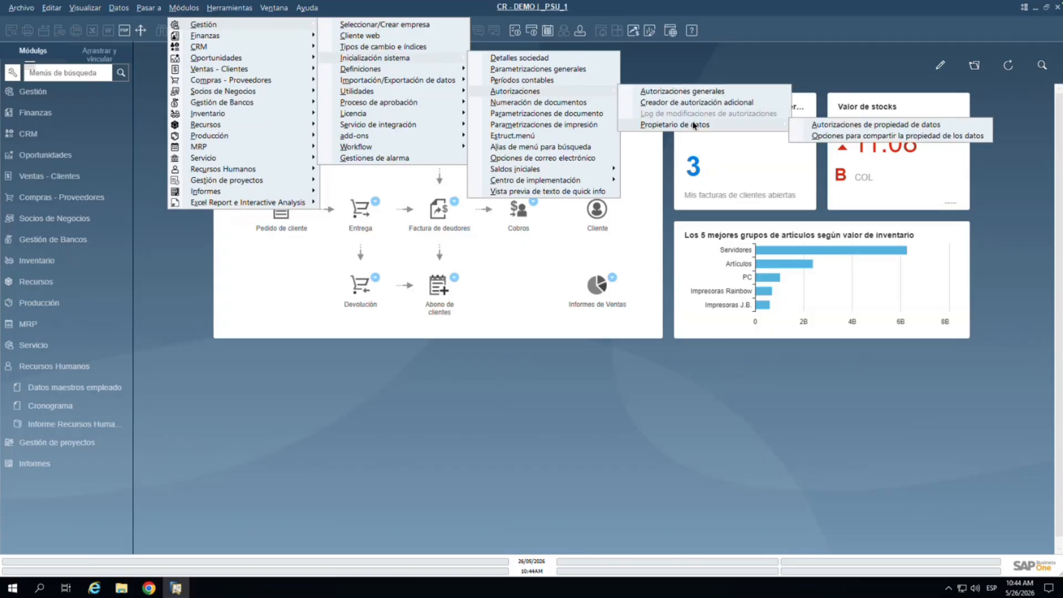
pyautogui.click(822, 126)
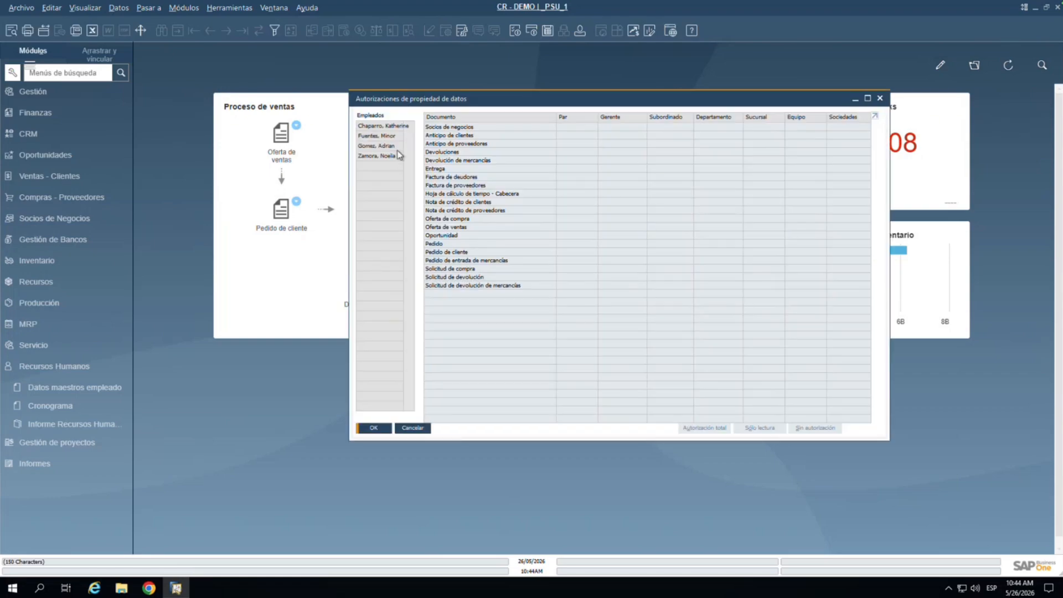
# Step: Reopen Datos maestros empleado at the last record, employee 14
pyautogui.click(183, 8)
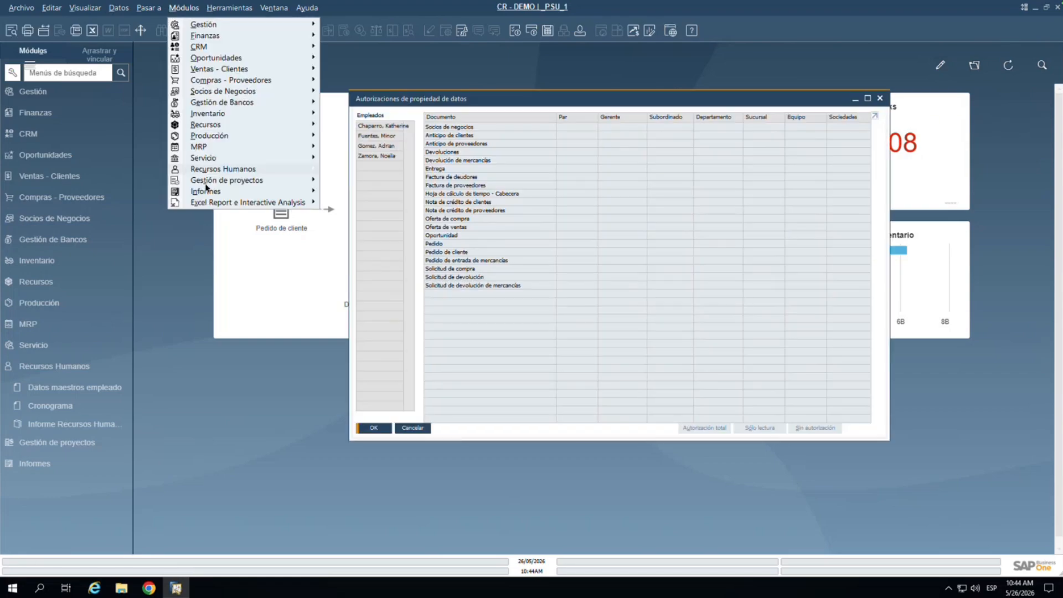
pyautogui.moveTo(243, 169)
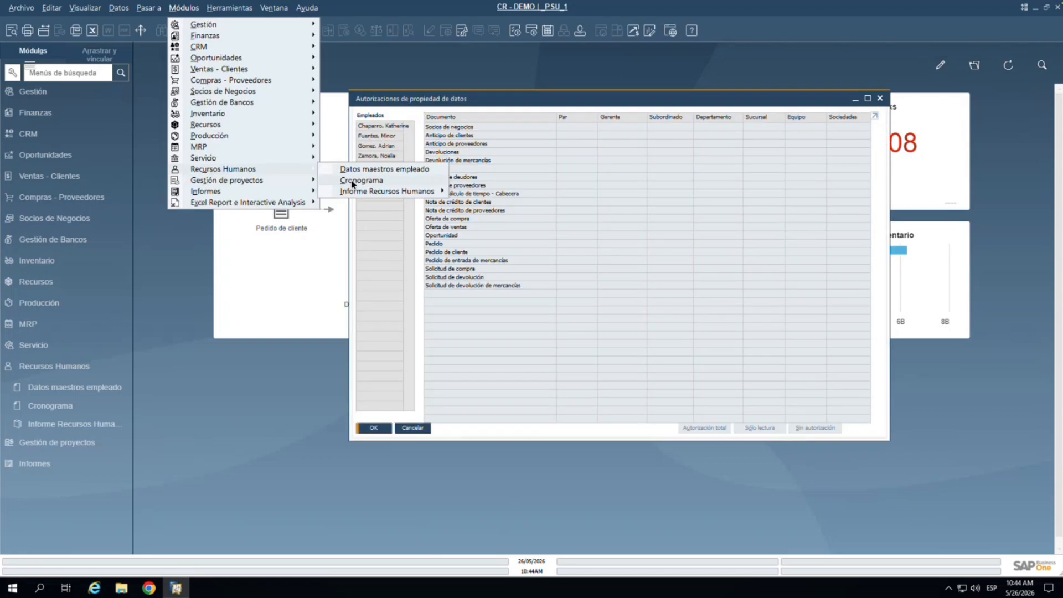
pyautogui.click(354, 169)
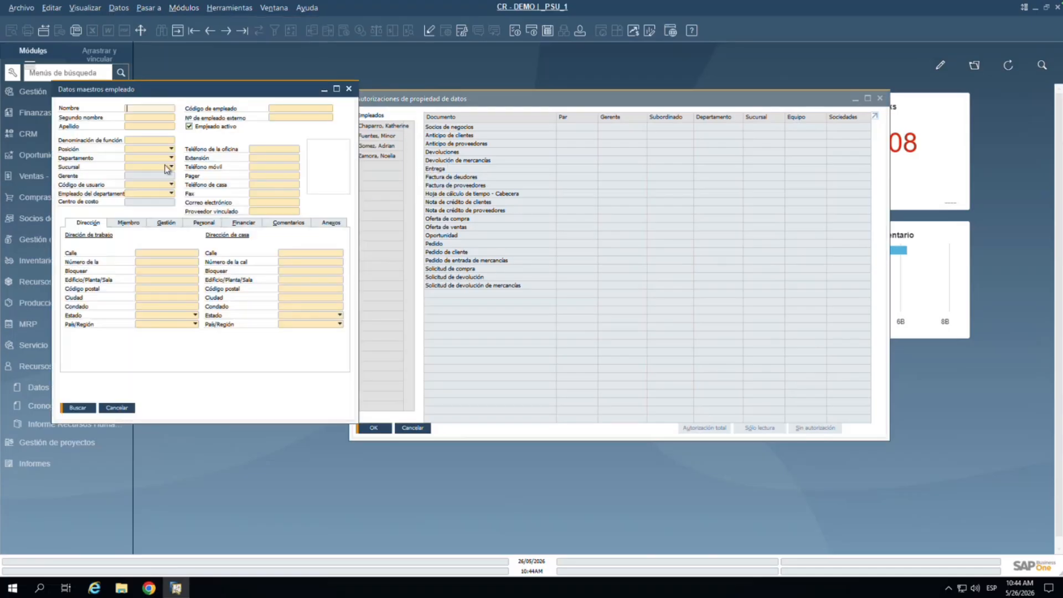
pyautogui.click(210, 26)
# Step: Show employee 14's organisational chart in a restored Mapa de relaciones window
pyautogui.rightClick(203, 137)
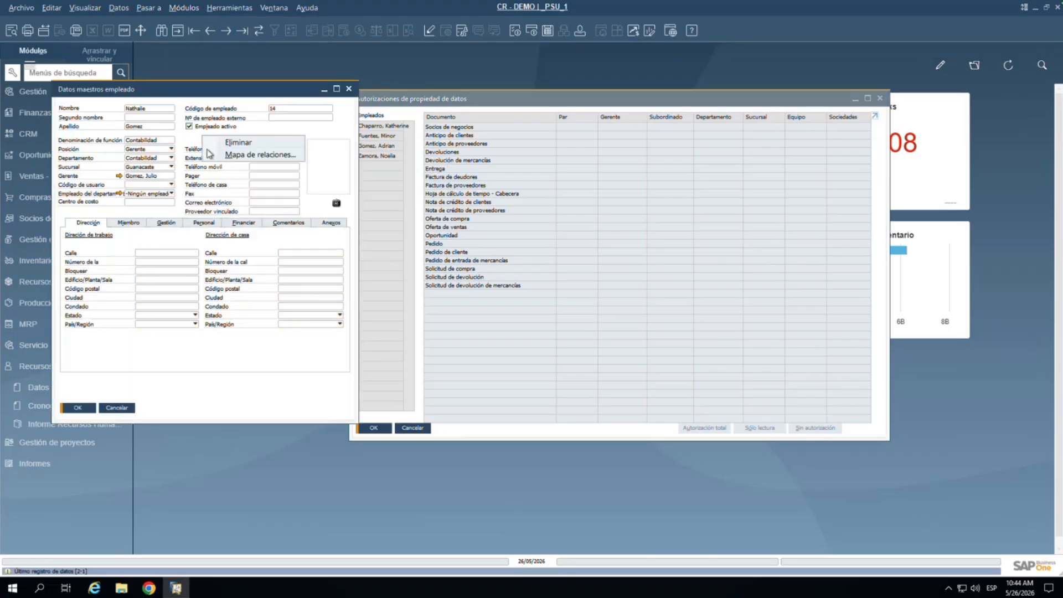
pyautogui.click(222, 155)
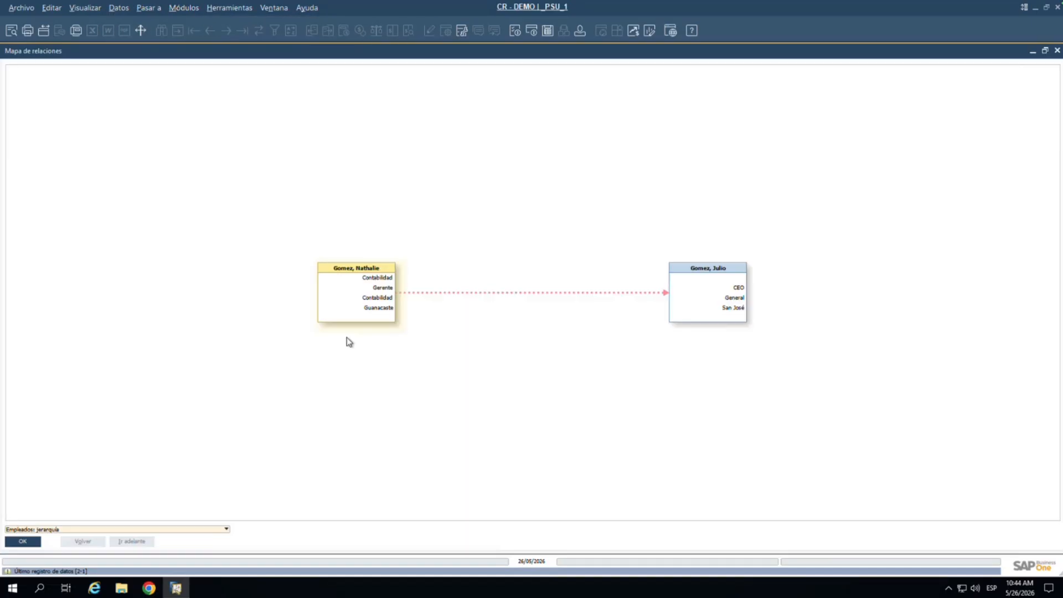
pyautogui.click(113, 528)
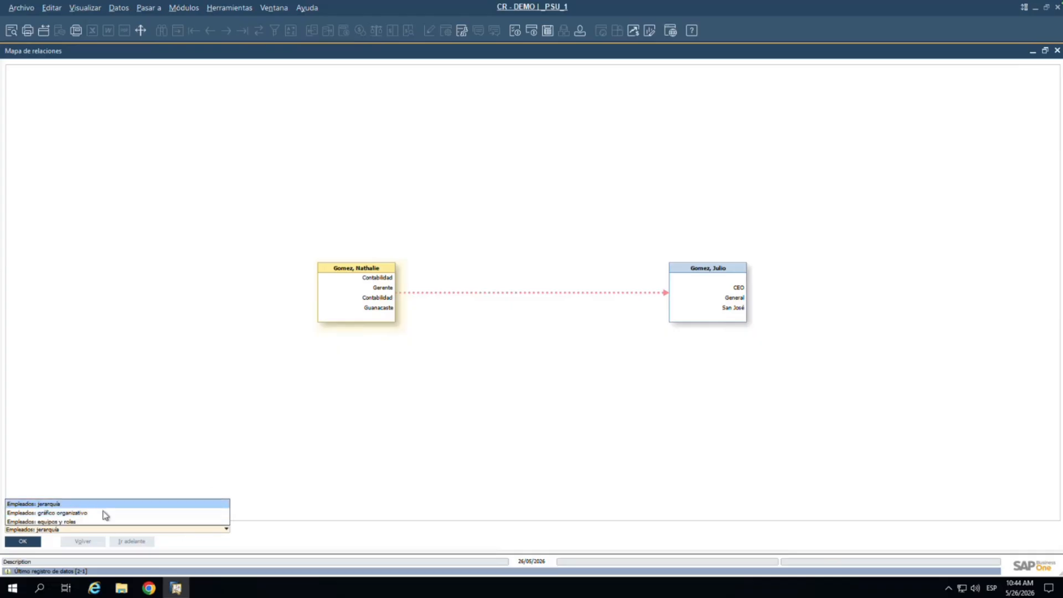
pyautogui.click(105, 514)
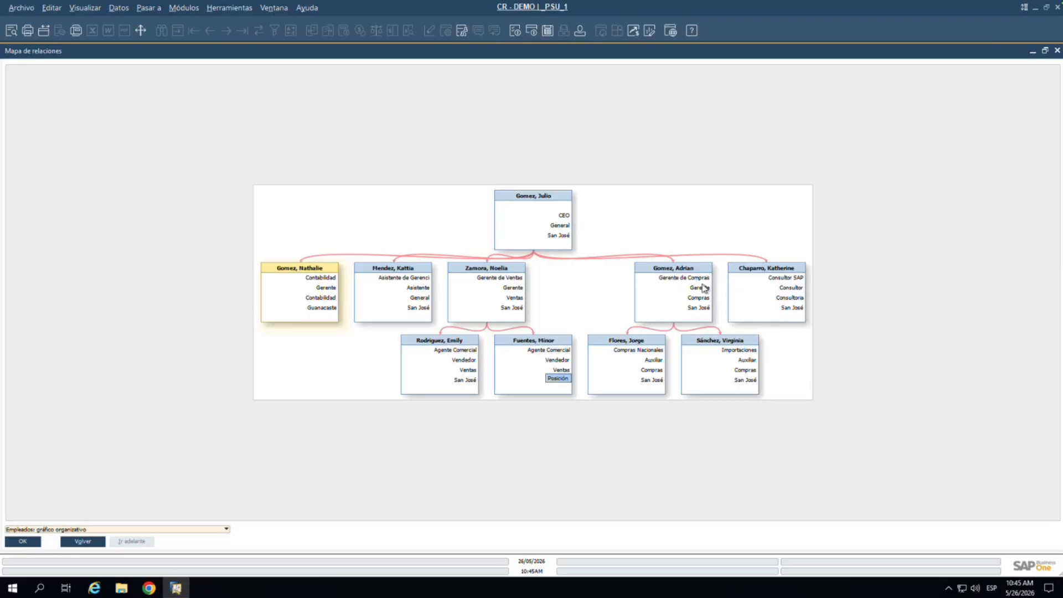
pyautogui.doubleClick(750, 54)
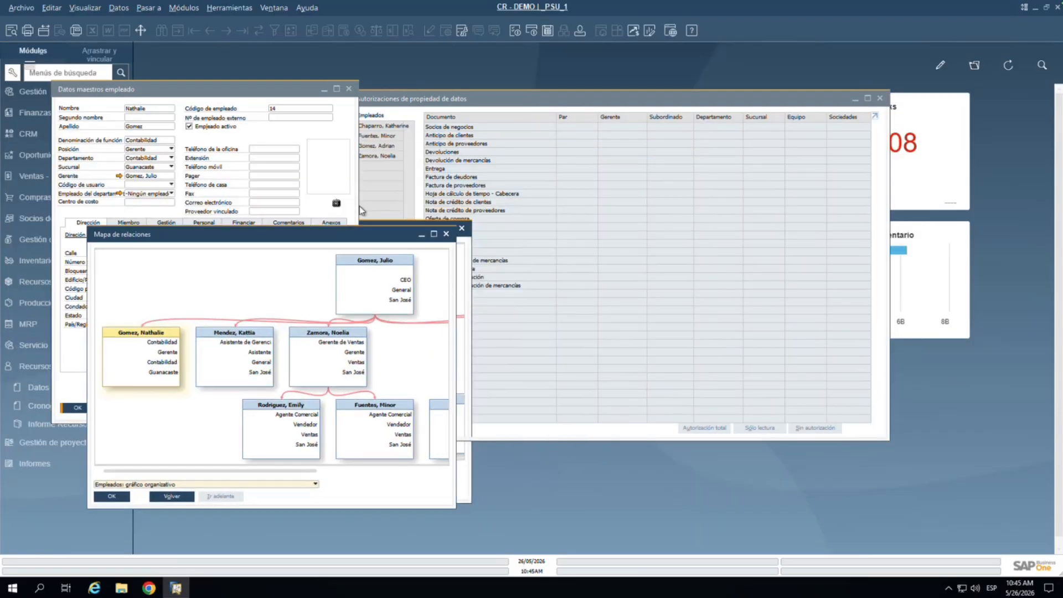
# Step: Bring the authorizations window into view and select the SAP consultant in Empleados
pyautogui.moveTo(490, 95); pyautogui.dragTo(580, 96)
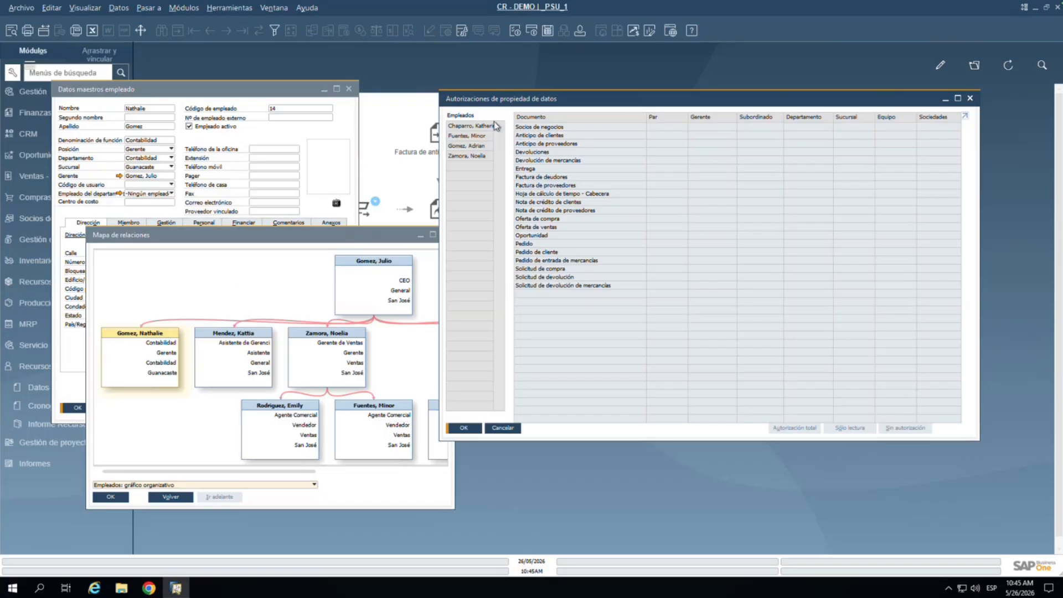
pyautogui.moveTo(484, 100); pyautogui.dragTo(471, 143)
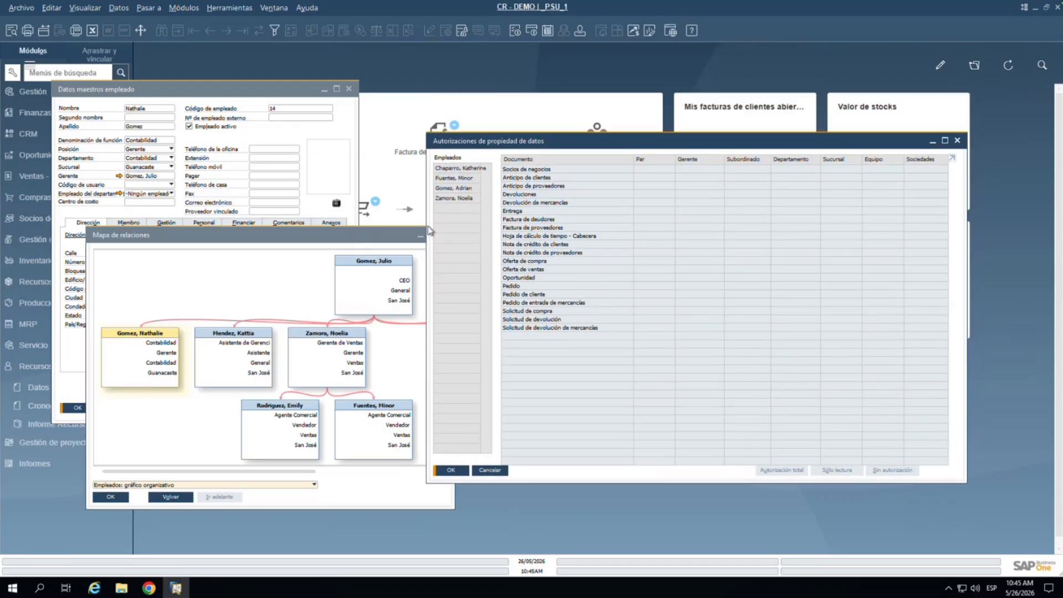
pyautogui.click(472, 171)
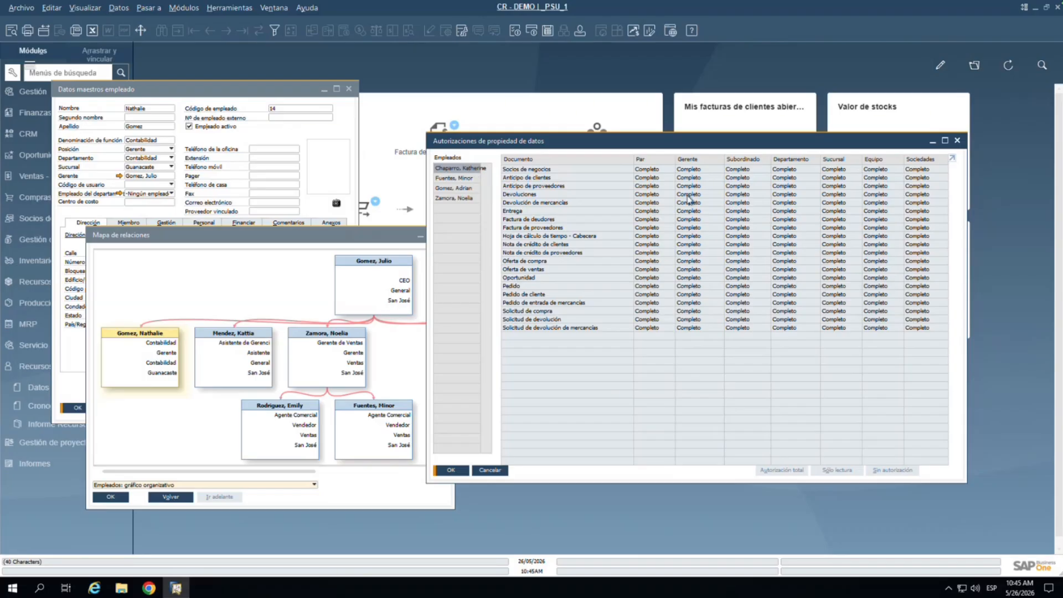
# Step: Point out the Entrega, Pedido de cliente and Factura de deudores document rows
pyautogui.click(736, 212)
pyautogui.click(812, 292)
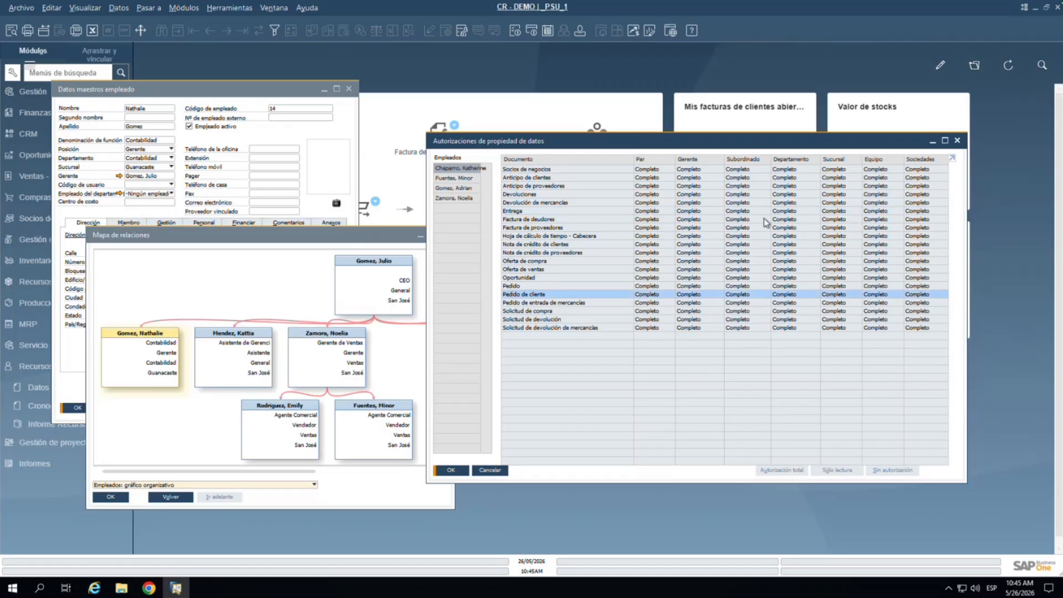
pyautogui.click(772, 219)
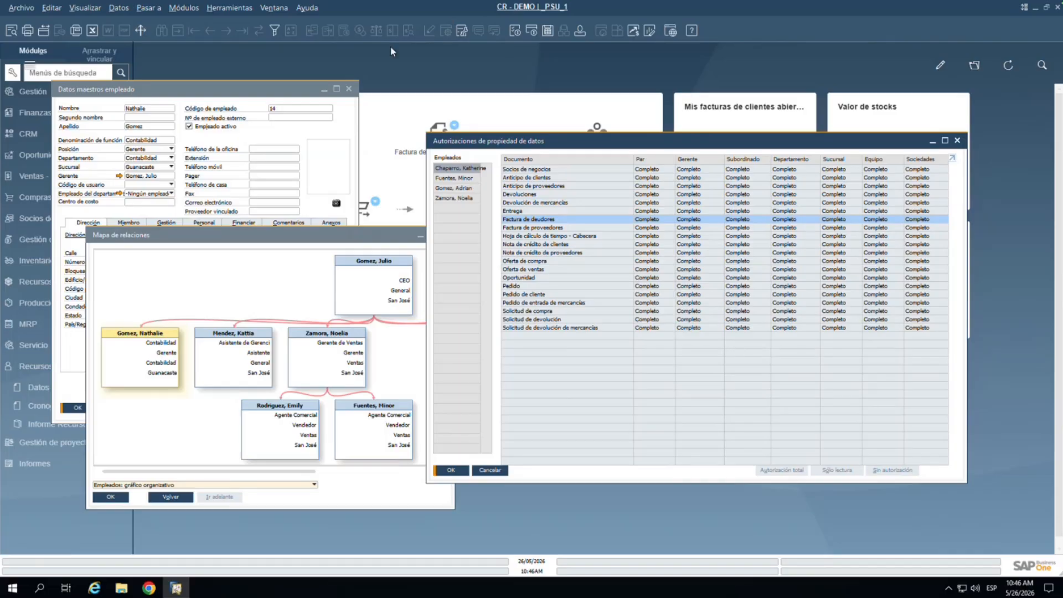
# Step: Open and close Usuarios - Definiciones, then select the sales manager in Empleados
pyautogui.click(578, 33)
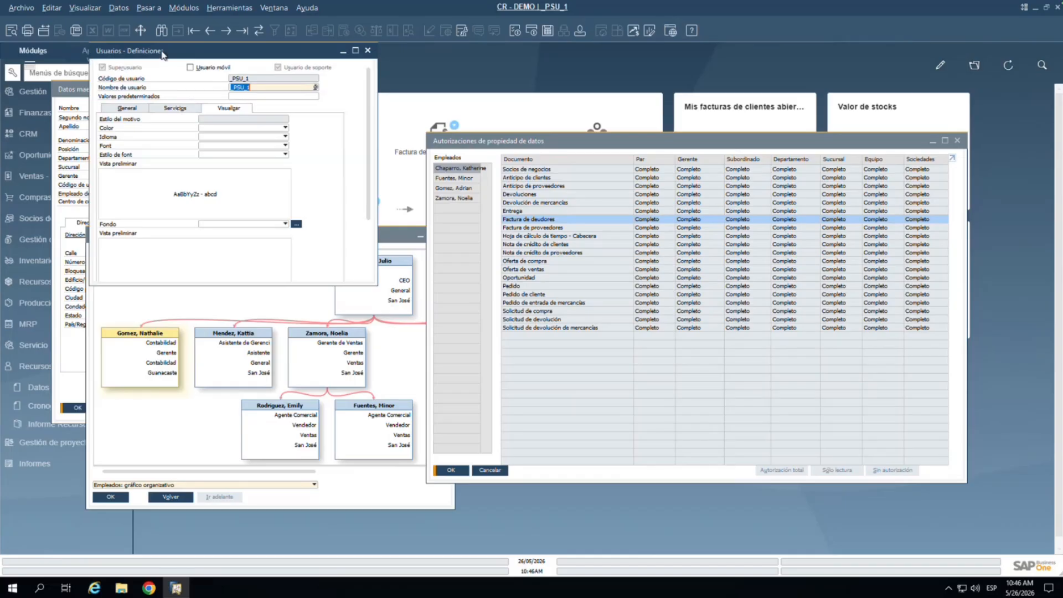
pyautogui.click(369, 51)
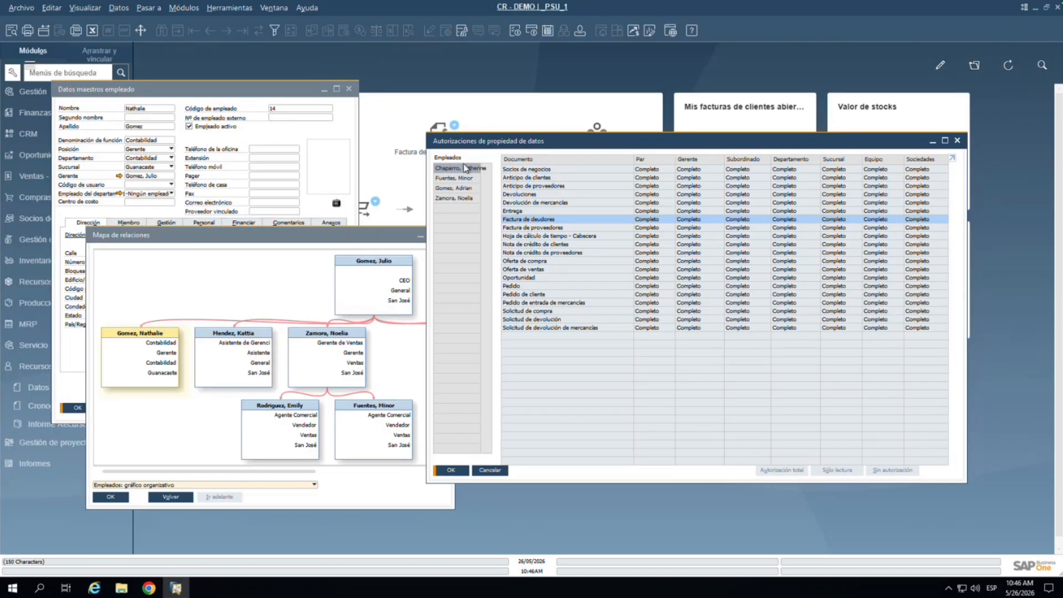
pyautogui.click(443, 199)
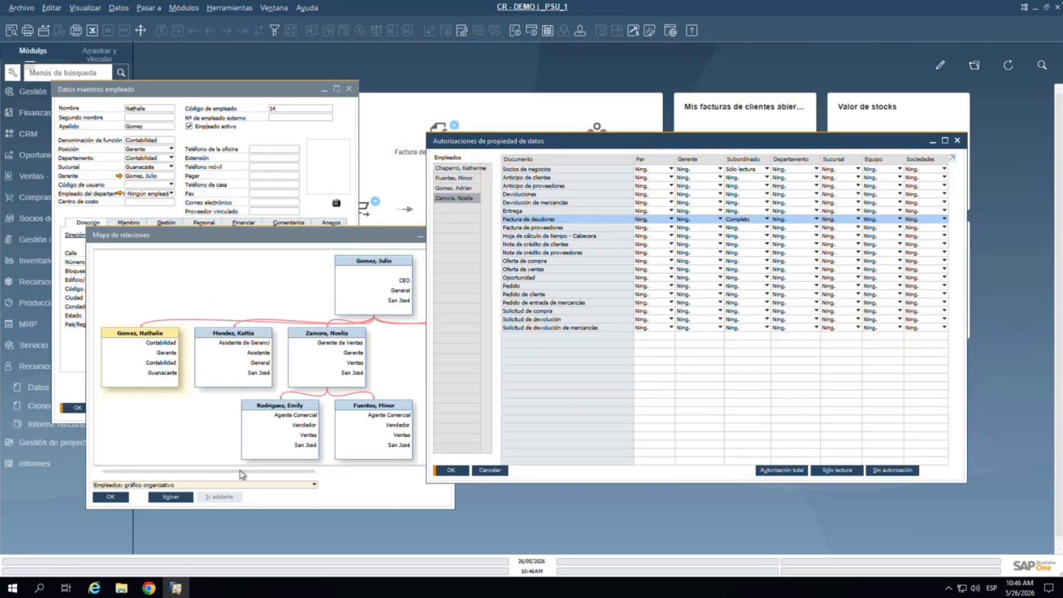
pyautogui.moveTo(240, 469); pyautogui.dragTo(276, 473)
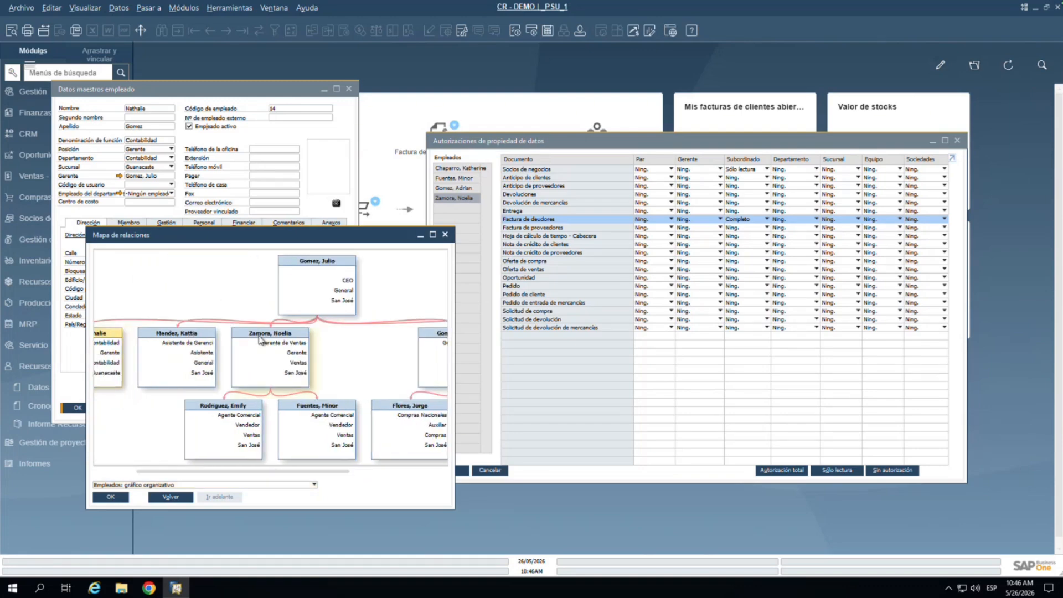
# Step: Rearrange the relationship map and authorizations windows, then open the Gerente de Ventas employee record
pyautogui.doubleClick(260, 340)
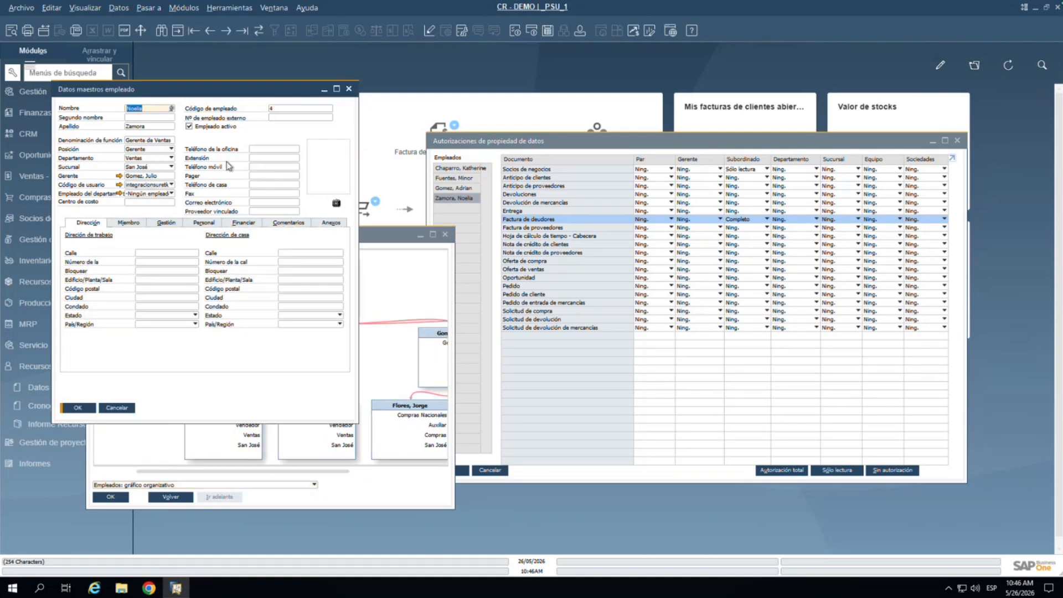
pyautogui.click(348, 89)
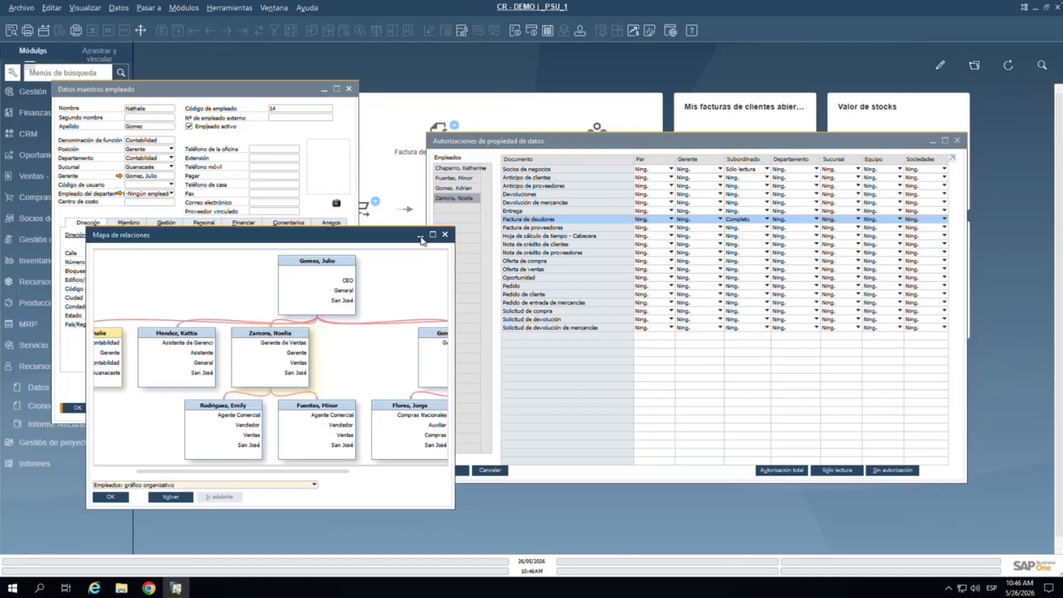
pyautogui.moveTo(311, 241); pyautogui.dragTo(237, 242)
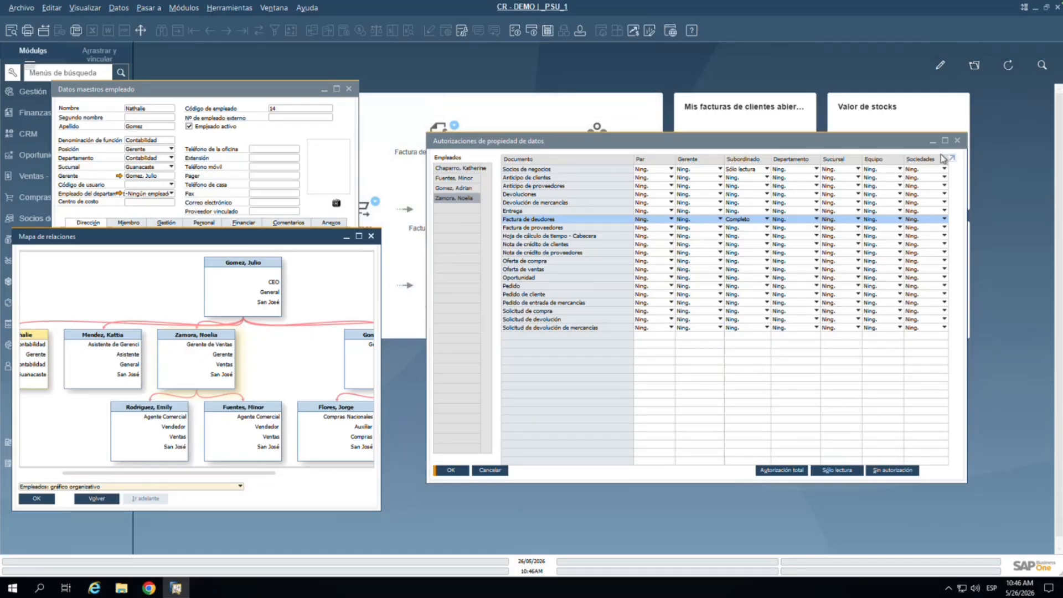
pyautogui.click(795, 177)
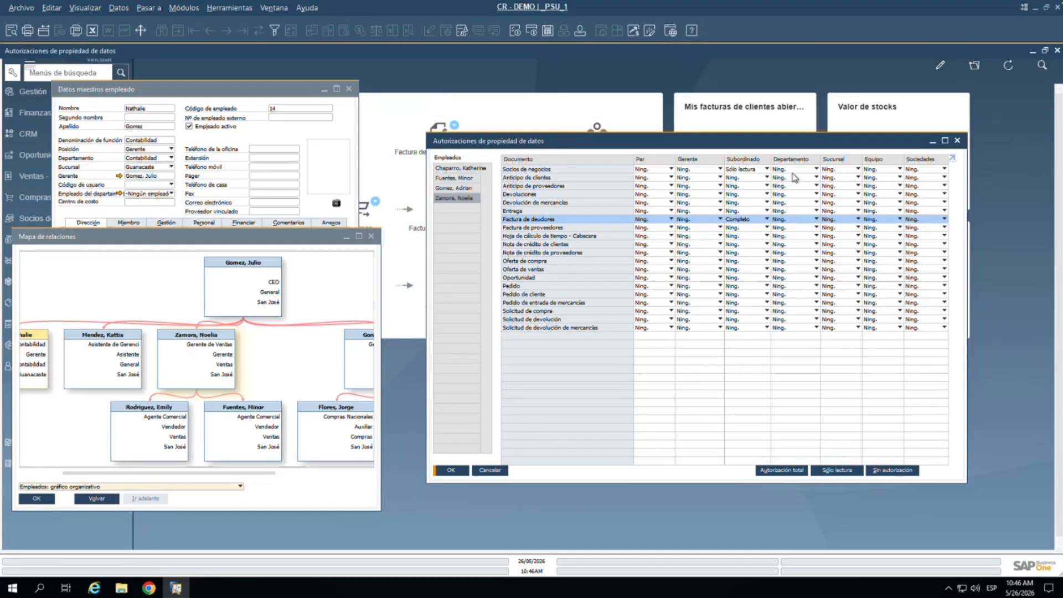
pyautogui.click(945, 140)
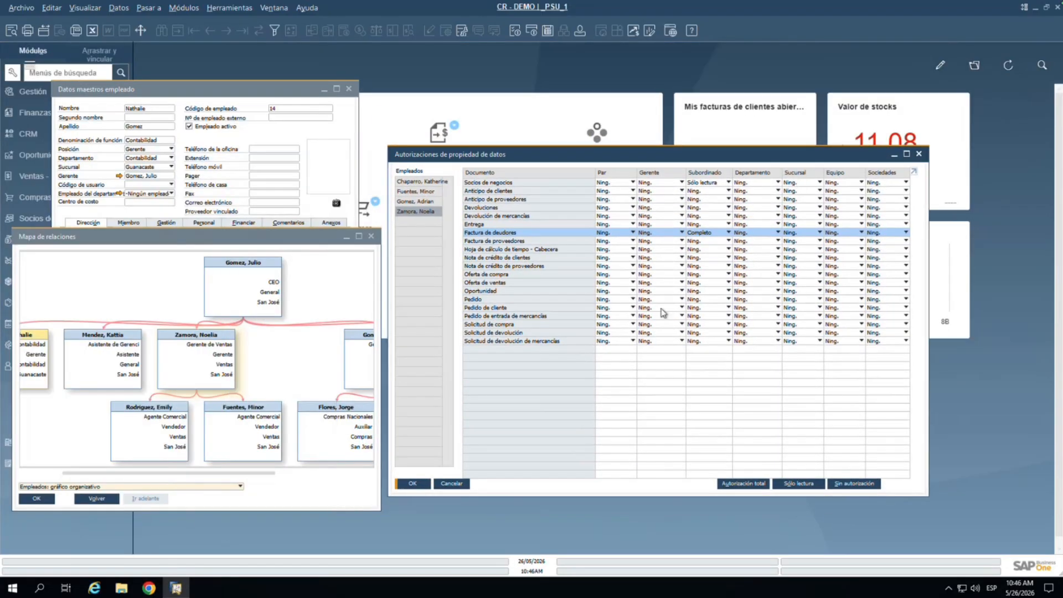
pyautogui.moveTo(163, 474); pyautogui.dragTo(77, 473)
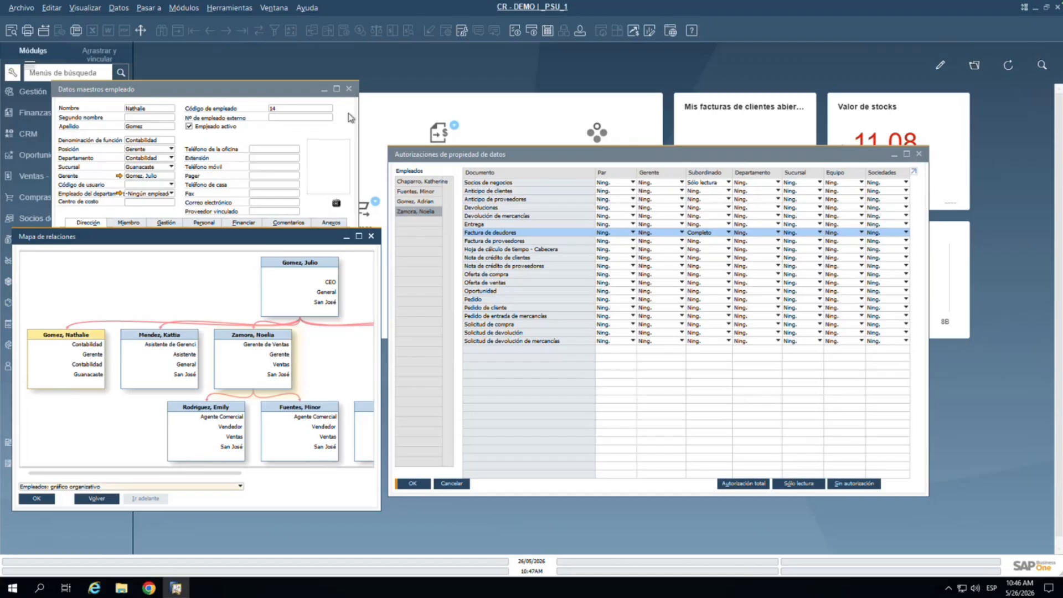
pyautogui.doubleClick(252, 375)
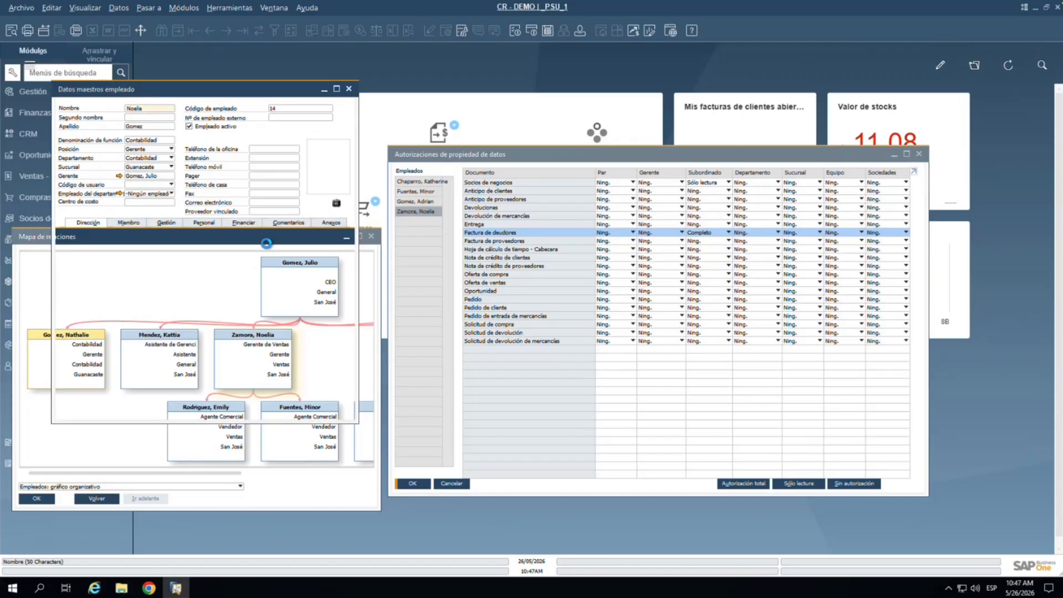
# Step: Close the old organisational chart and open Mapa de relaciones from the employee form
pyautogui.click(371, 236)
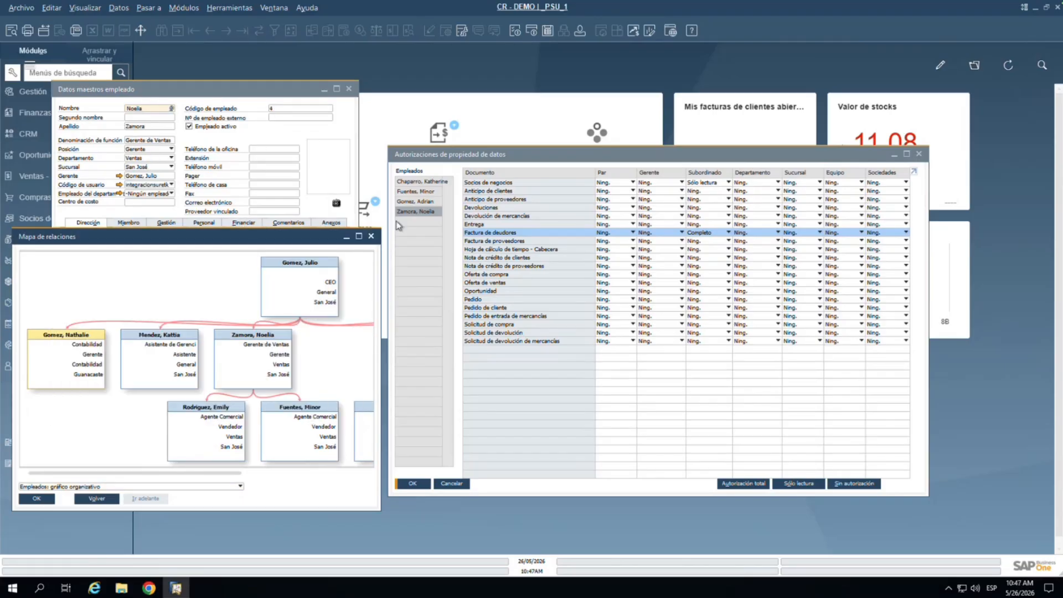
pyautogui.click(371, 235)
pyautogui.rightClick(242, 144)
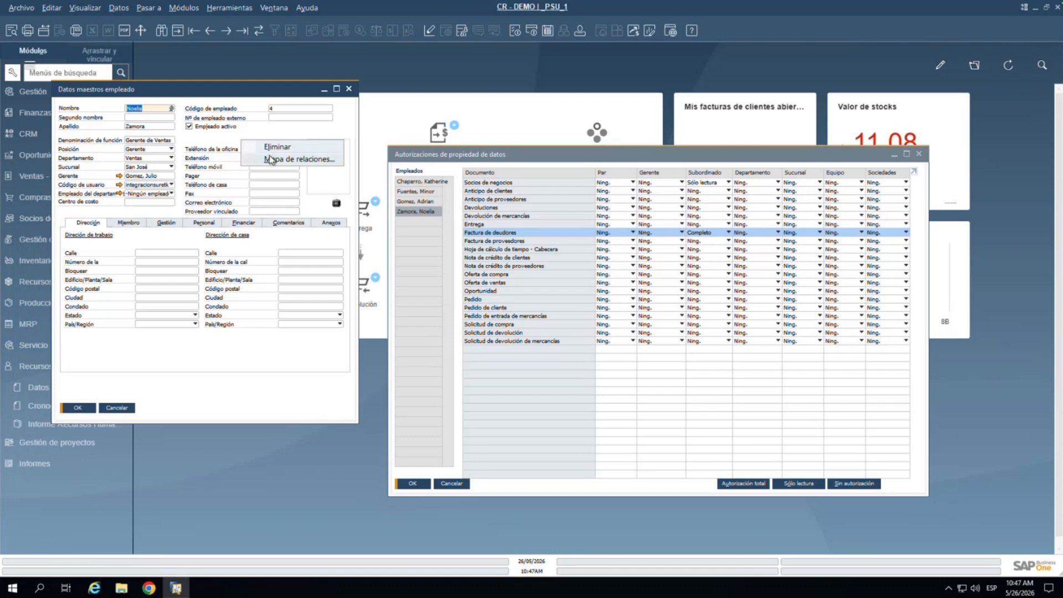
pyautogui.click(268, 160)
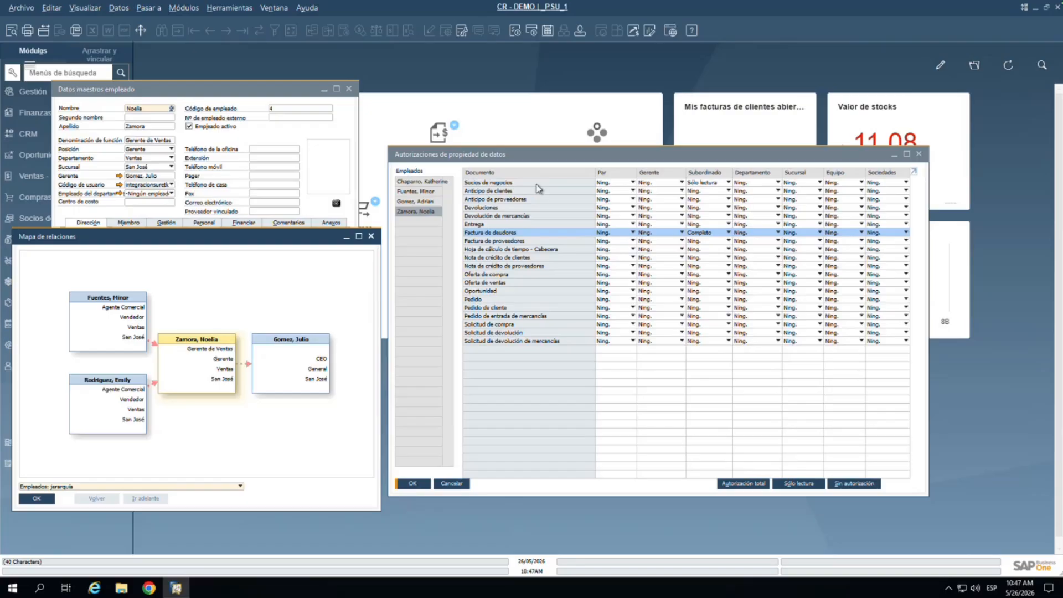
# Step: Switch the relationship map view to 'Empleados: gráfico organizativo'
pyautogui.click(624, 181)
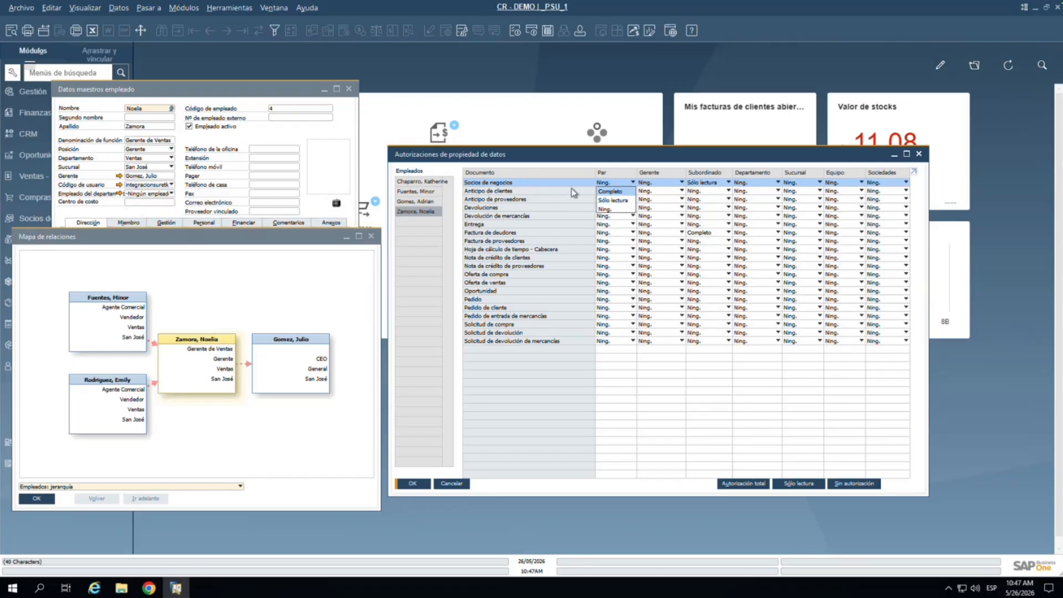
pyautogui.click(543, 181)
pyautogui.click(131, 486)
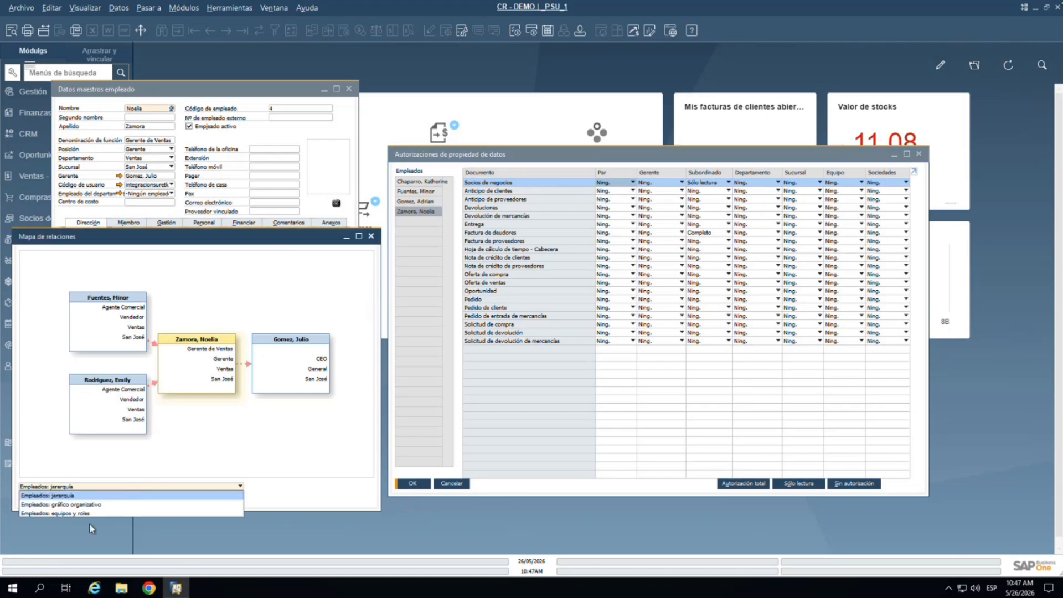
pyautogui.click(92, 504)
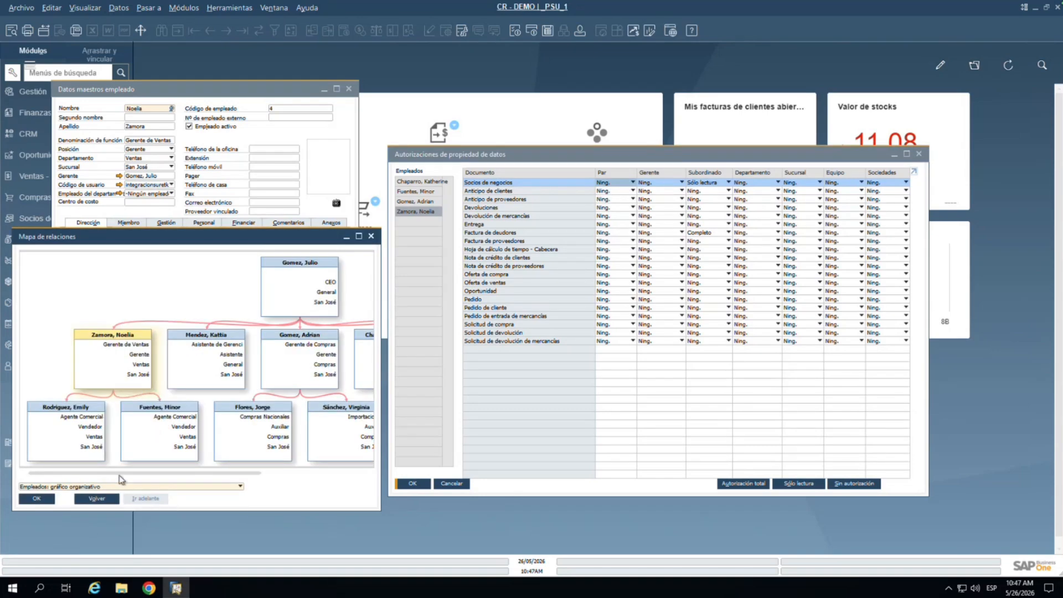
pyautogui.moveTo(119, 475); pyautogui.dragTo(183, 481)
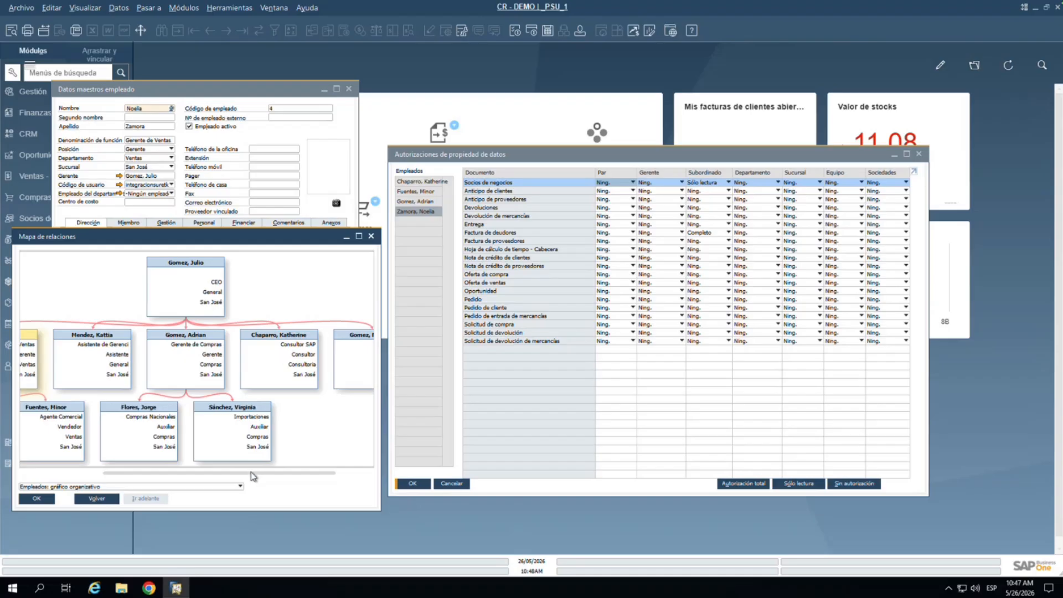
pyautogui.moveTo(251, 471); pyautogui.dragTo(133, 470)
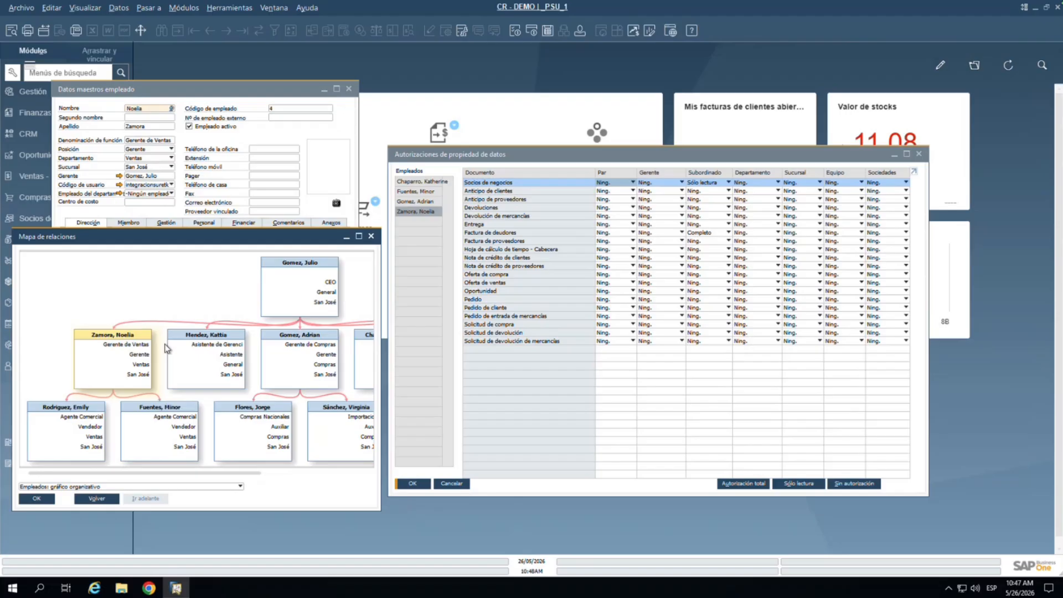
# Step: Scroll the chart and bring up the business-partner Par access options
pyautogui.click(623, 183)
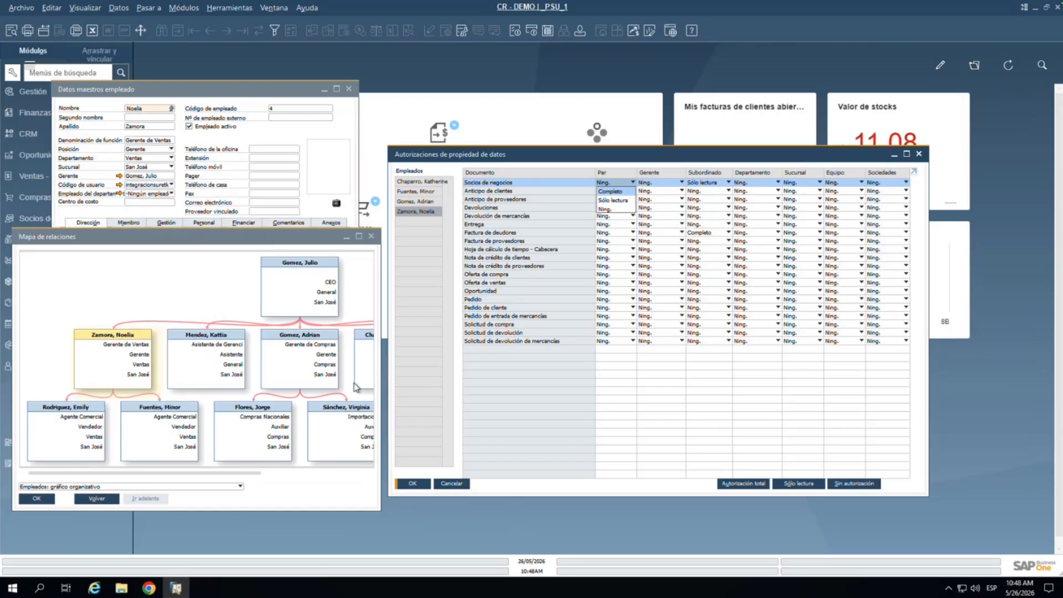
pyautogui.click(275, 473)
pyautogui.click(277, 474)
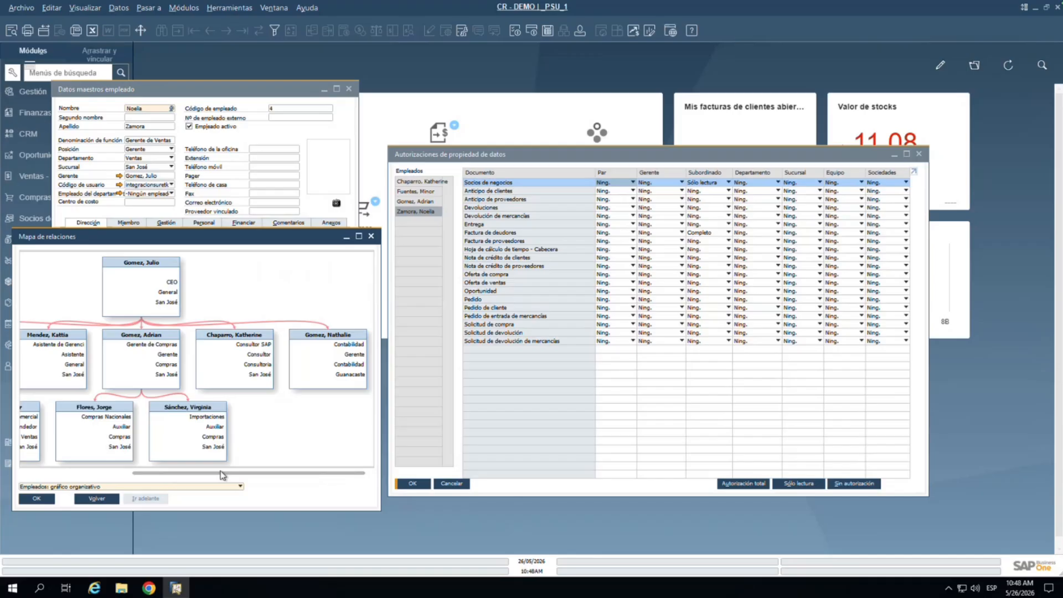
pyautogui.moveTo(221, 475); pyautogui.dragTo(123, 476)
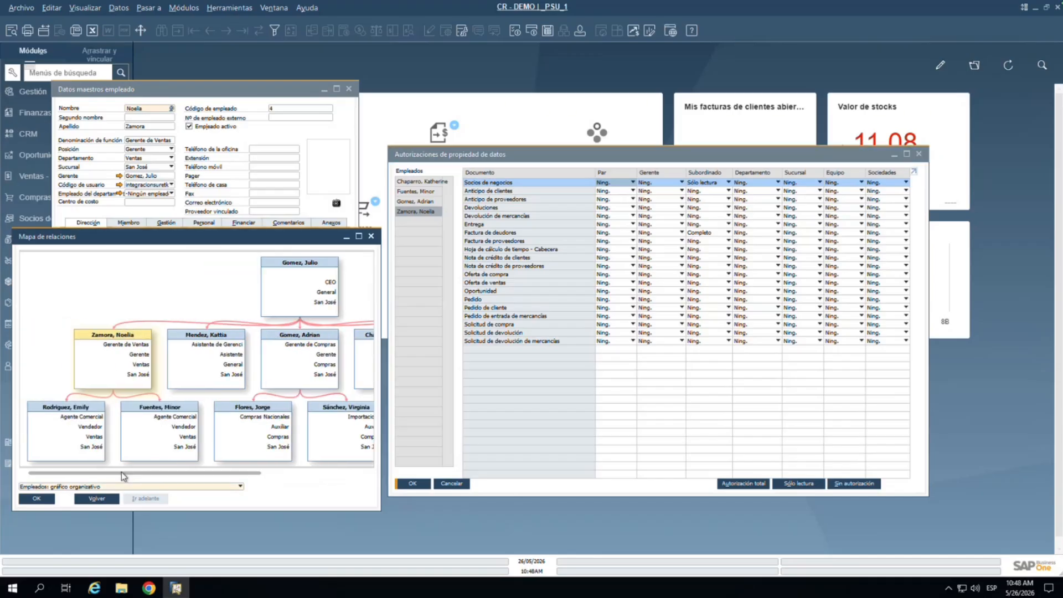
pyautogui.click(619, 182)
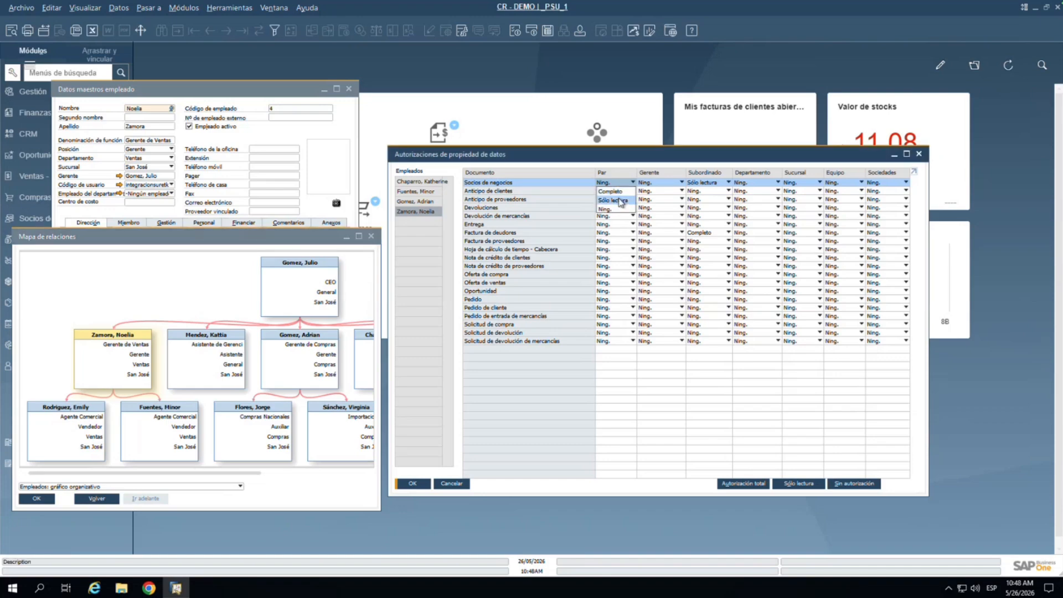
# Step: Set Socios de negocios Par to Sólo lectura and Subordinado to Completo, leaving Gerente at Ning
pyautogui.click(621, 200)
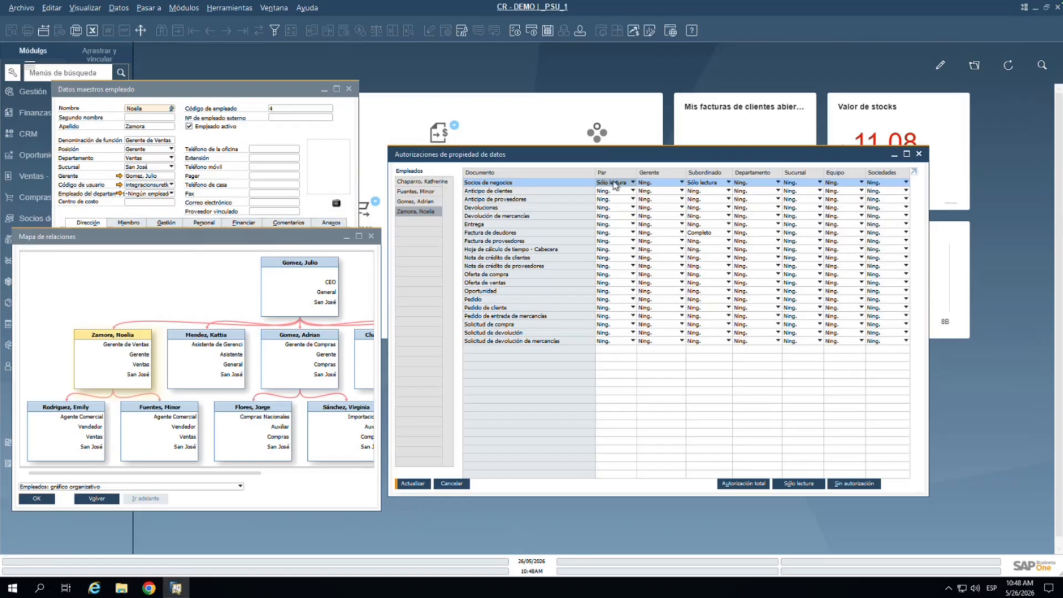
pyautogui.click(659, 182)
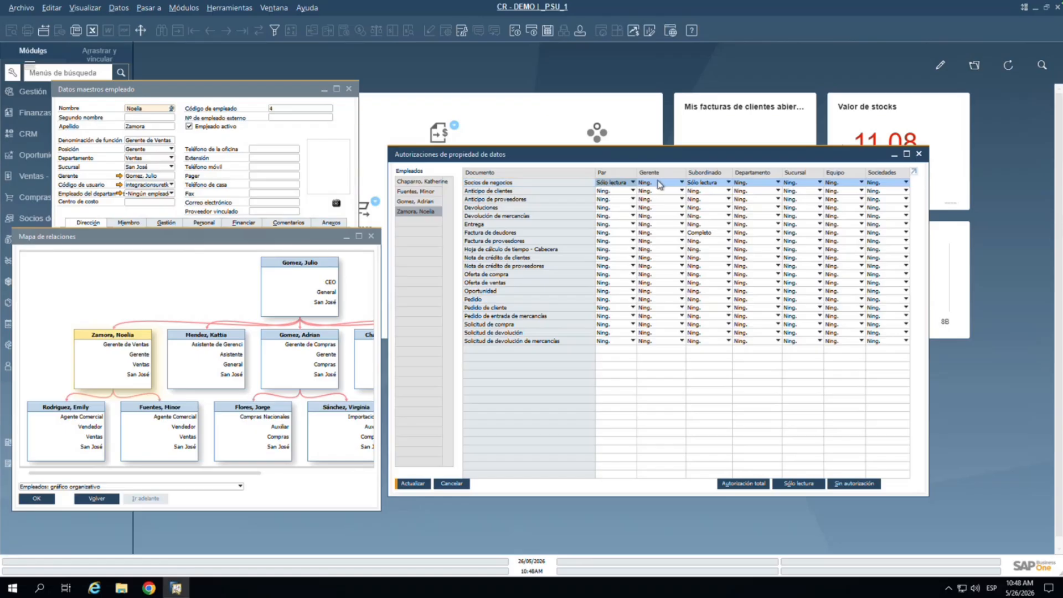
pyautogui.click(659, 183)
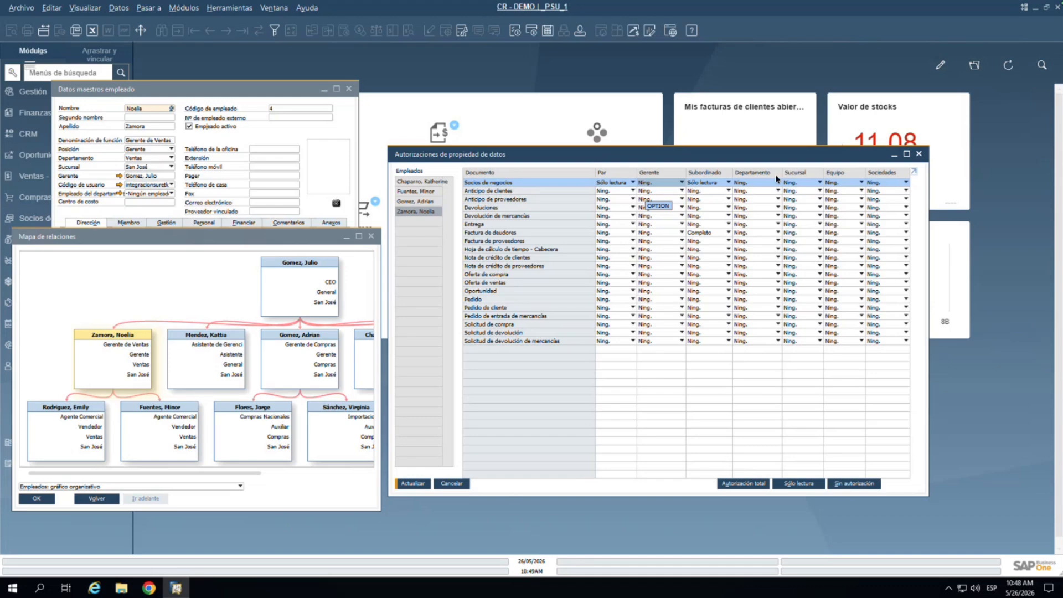
pyautogui.click(715, 184)
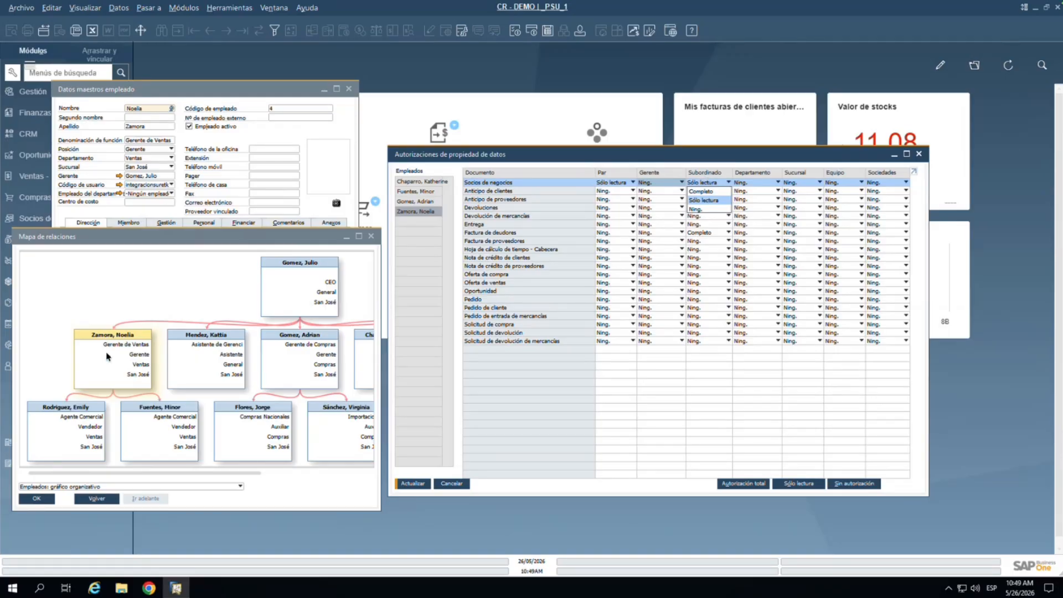
pyautogui.click(706, 192)
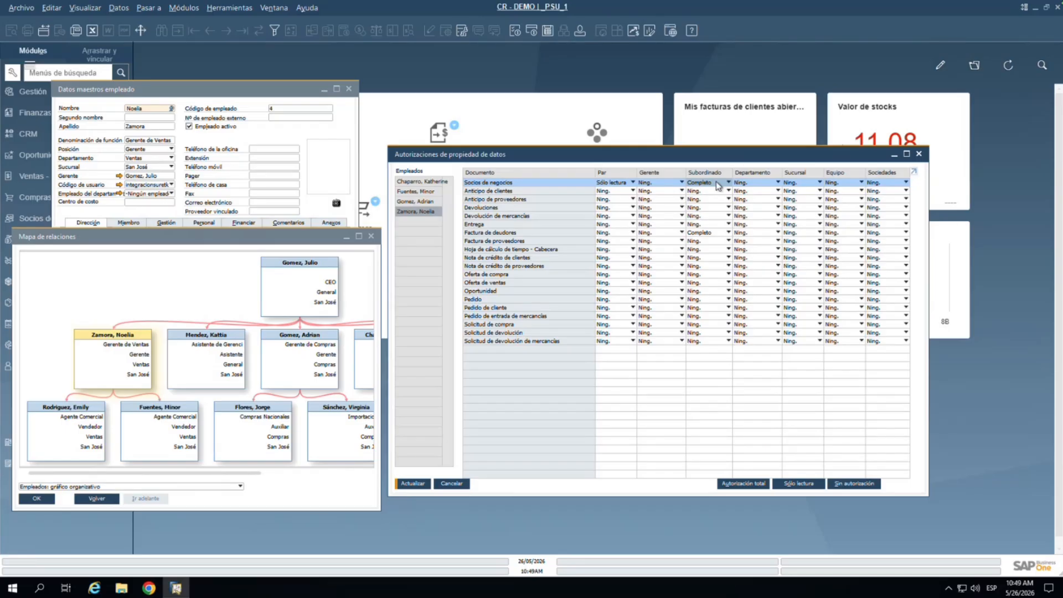
pyautogui.click(770, 184)
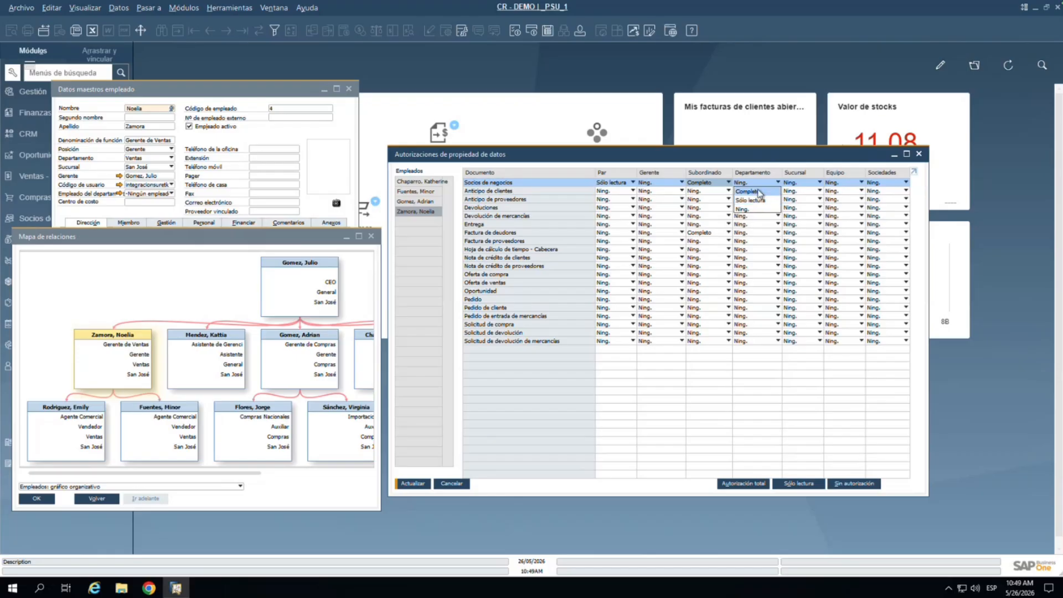
# Step: Choose Completo for Departamento in the Socios de negocios row, leaving Sucursal and Equipo at Ning
pyautogui.click(758, 191)
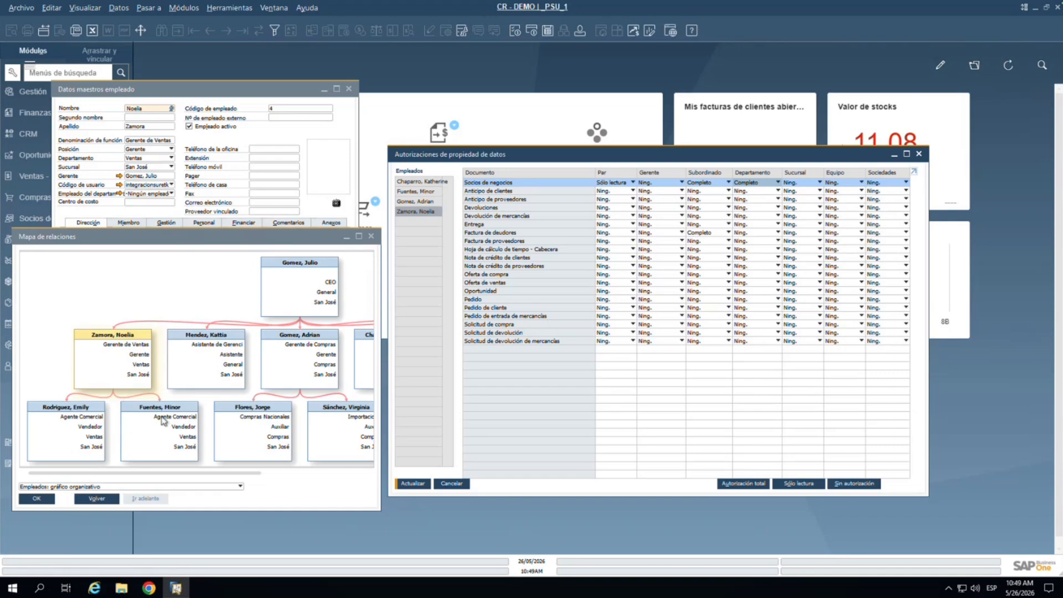
pyautogui.click(766, 183)
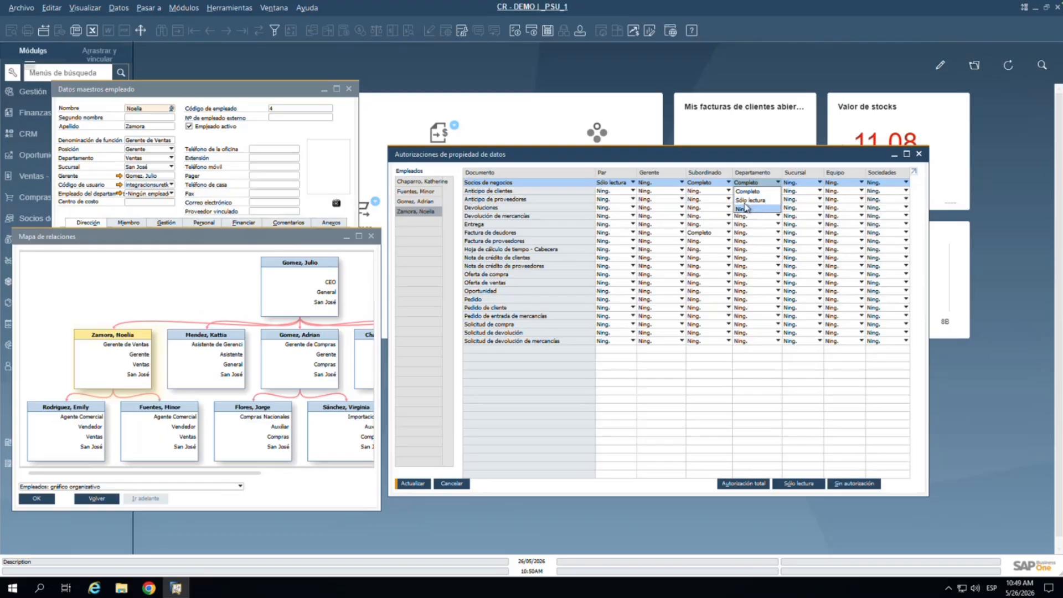
pyautogui.click(699, 166)
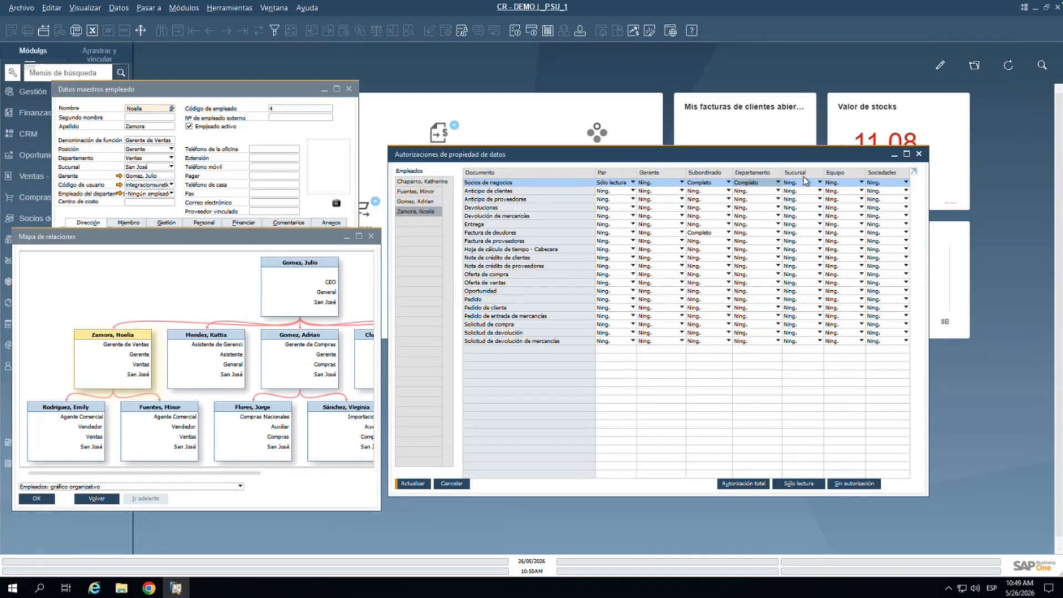
pyautogui.click(809, 182)
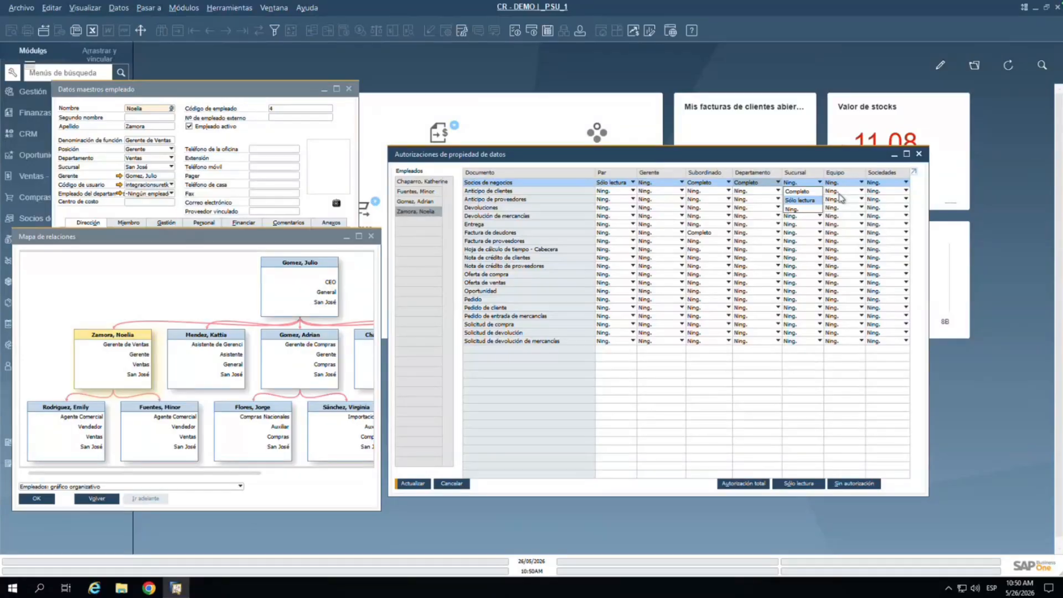
pyautogui.click(850, 179)
pyautogui.click(850, 182)
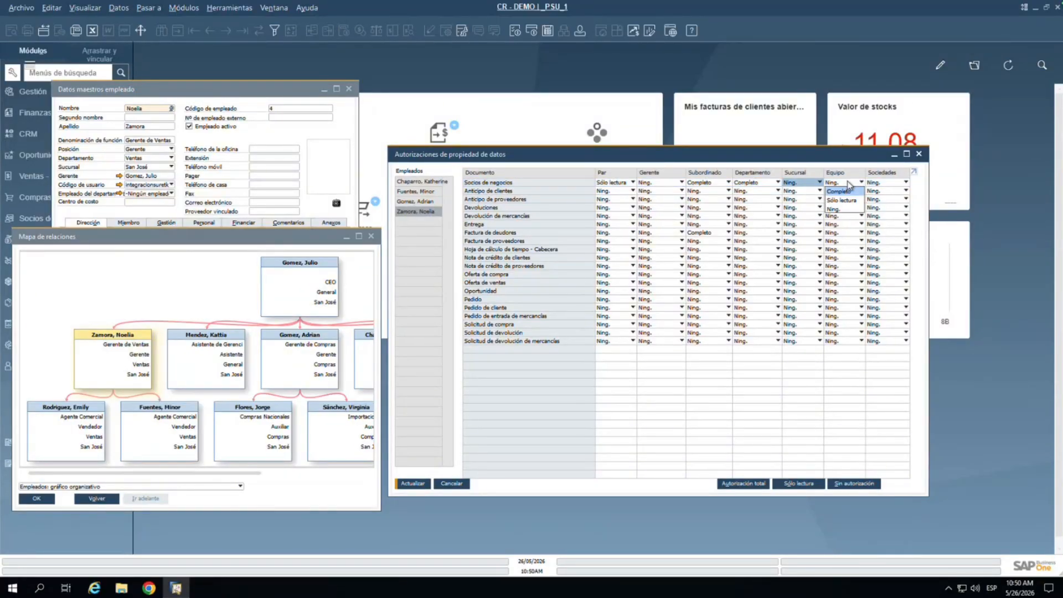
pyautogui.click(213, 184)
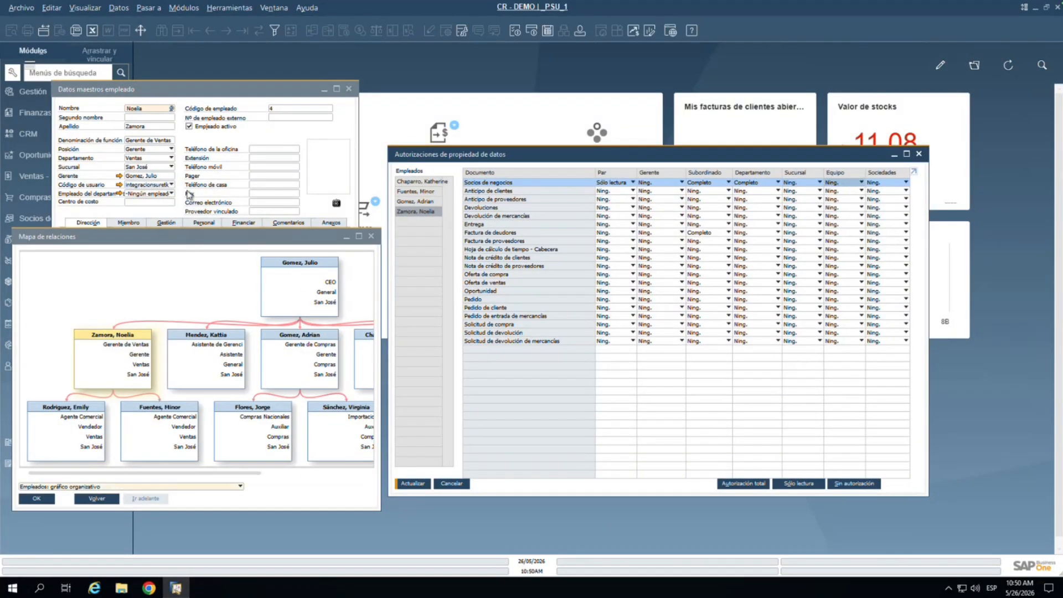
pyautogui.click(131, 224)
pyautogui.click(132, 223)
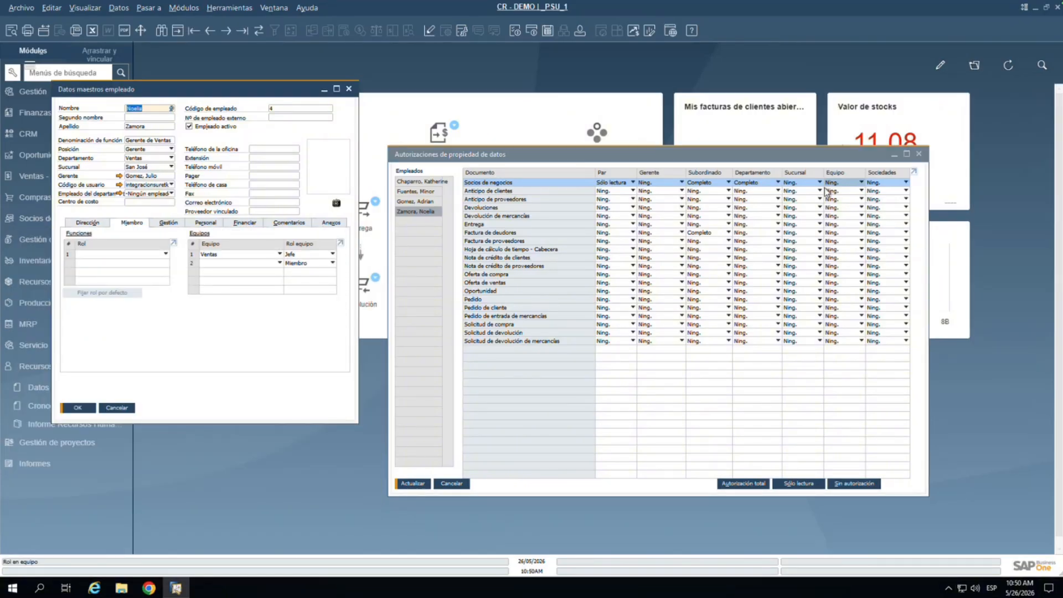
pyautogui.click(855, 184)
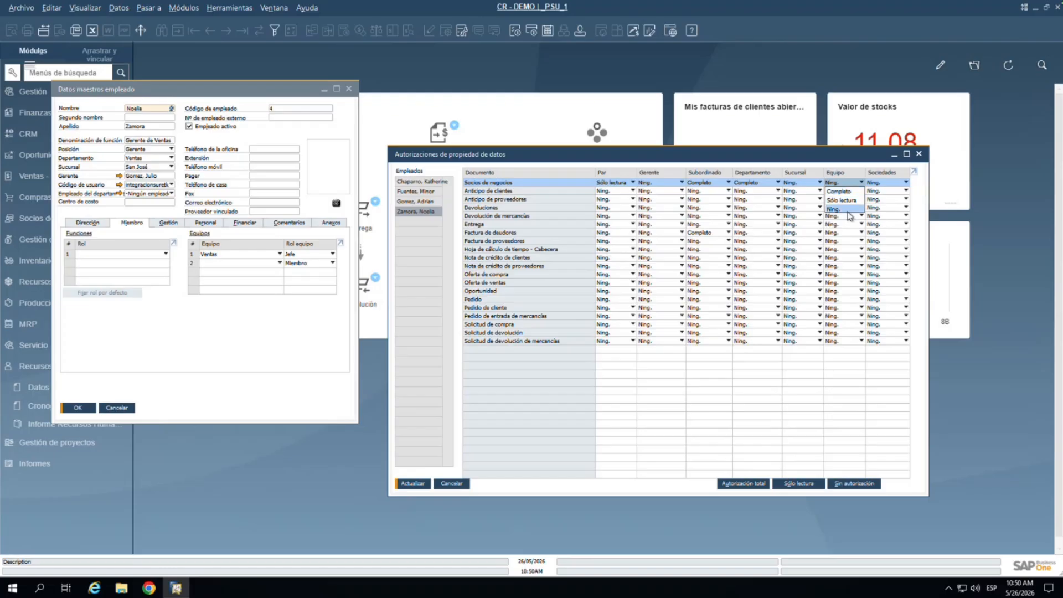
pyautogui.click(898, 185)
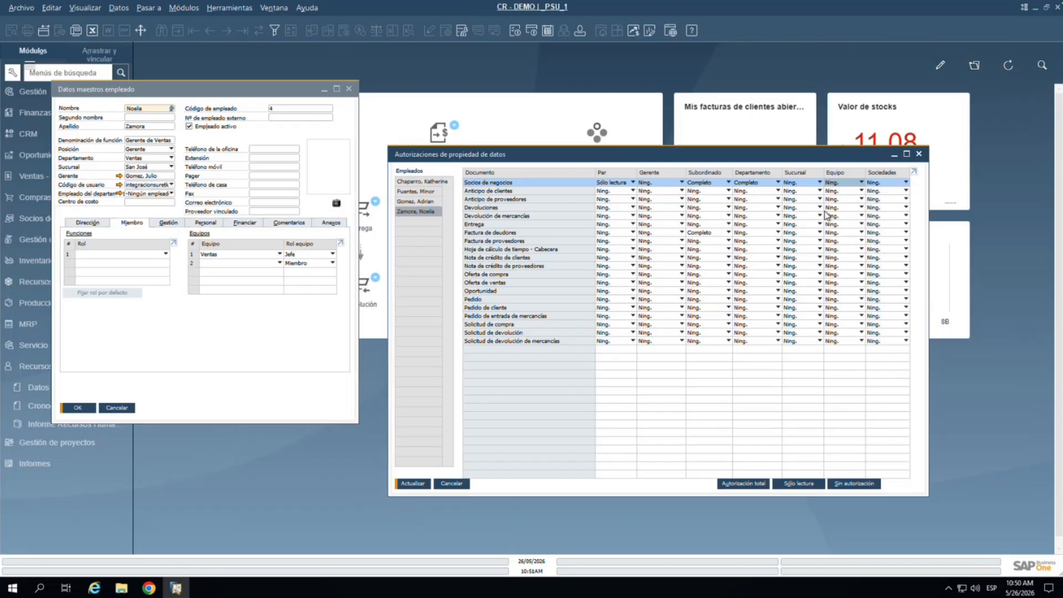
pyautogui.click(482, 192)
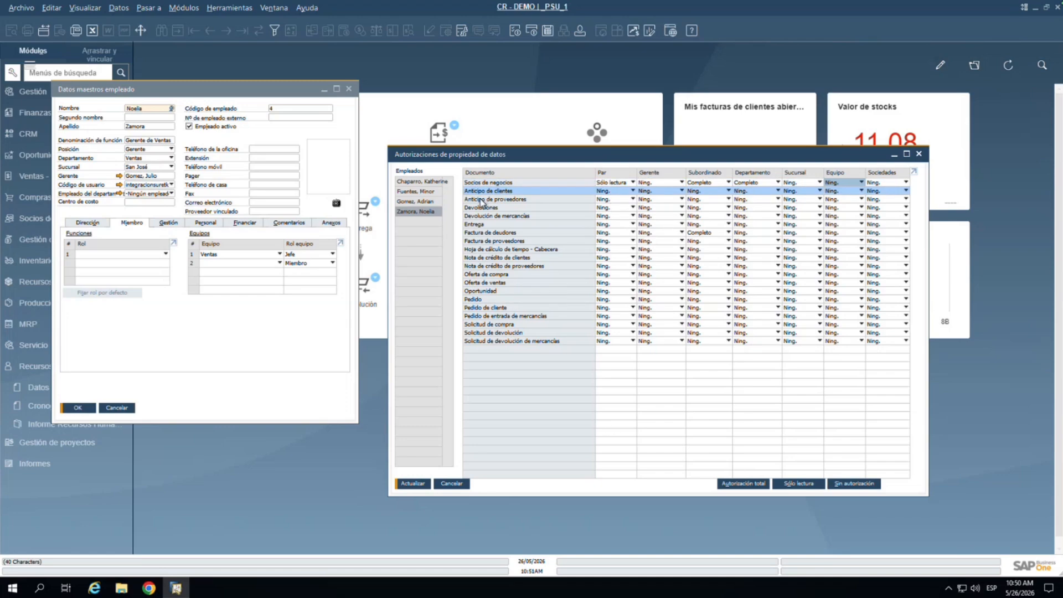
pyautogui.click(482, 208)
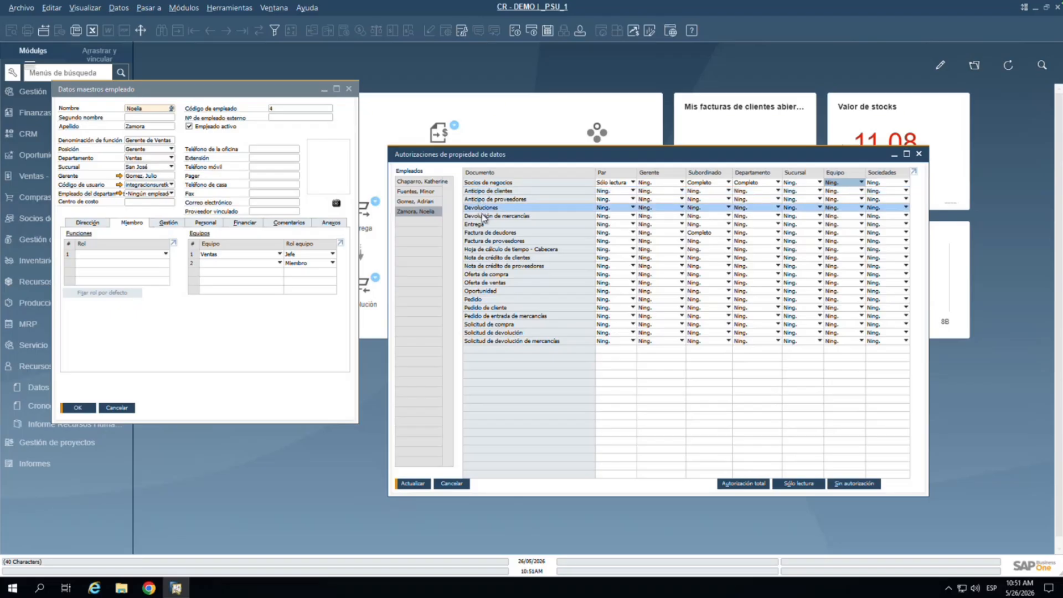
pyautogui.click(483, 217)
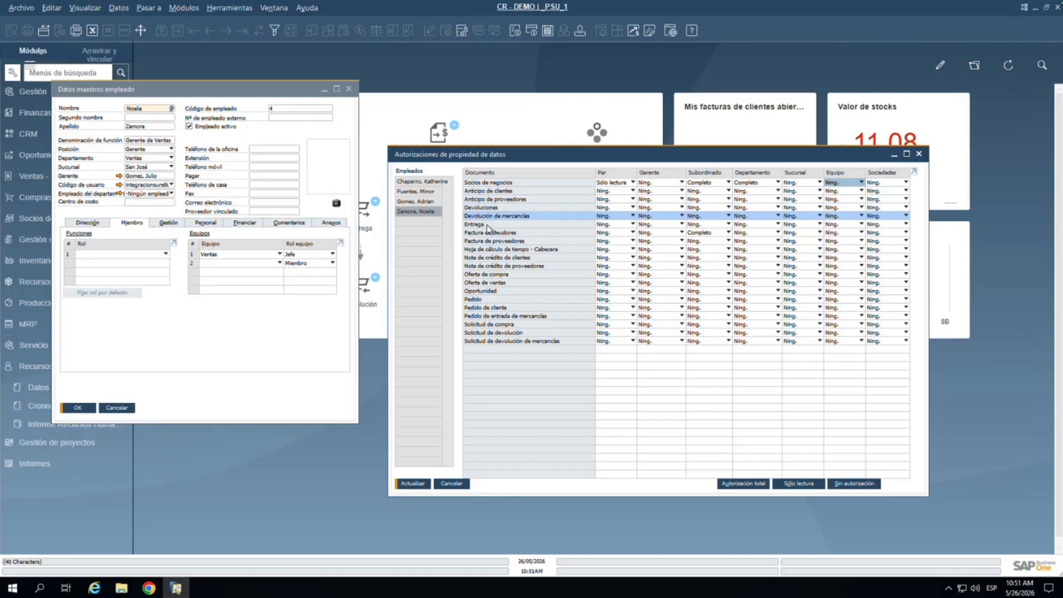
pyautogui.click(488, 225)
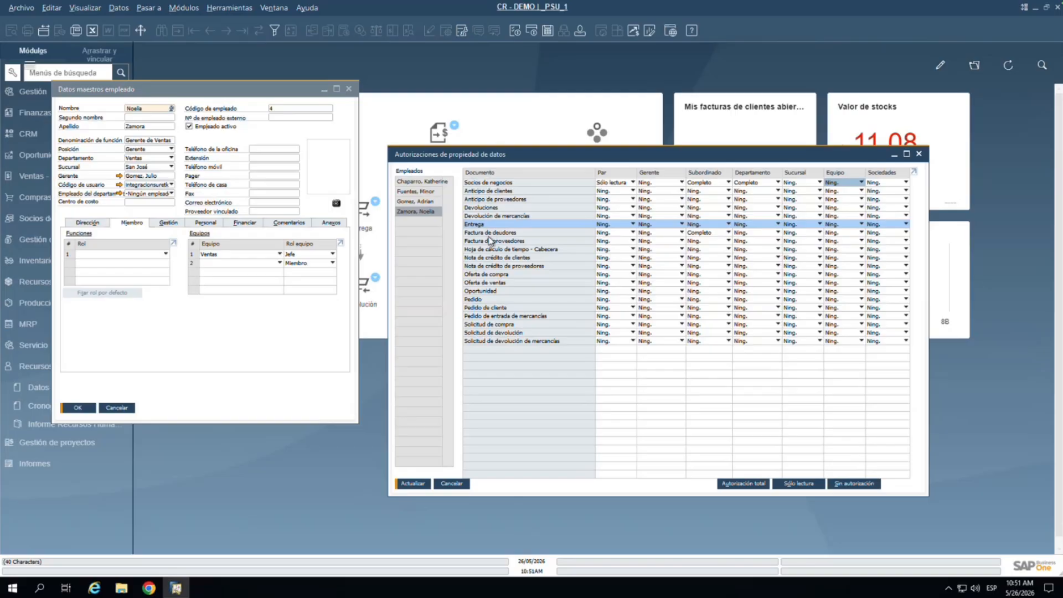
pyautogui.click(490, 233)
pyautogui.click(490, 242)
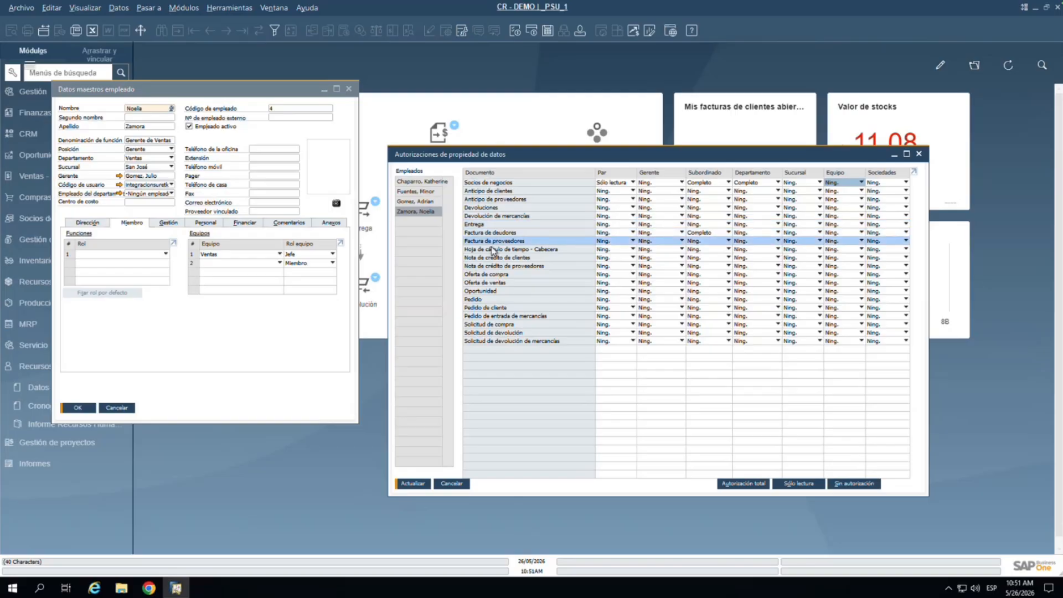
pyautogui.click(519, 258)
pyautogui.click(519, 254)
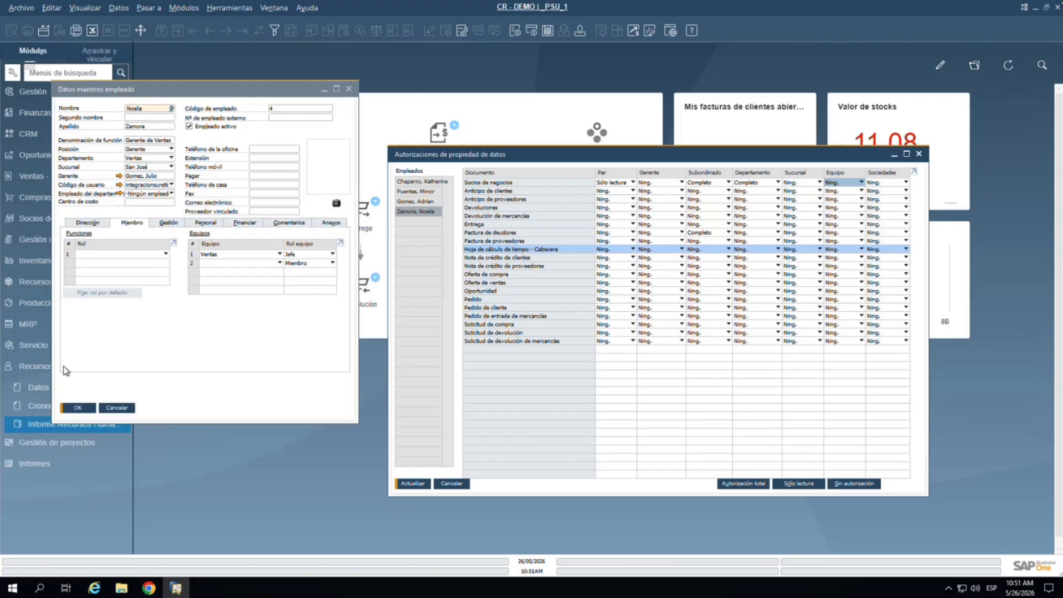
pyautogui.click(61, 424)
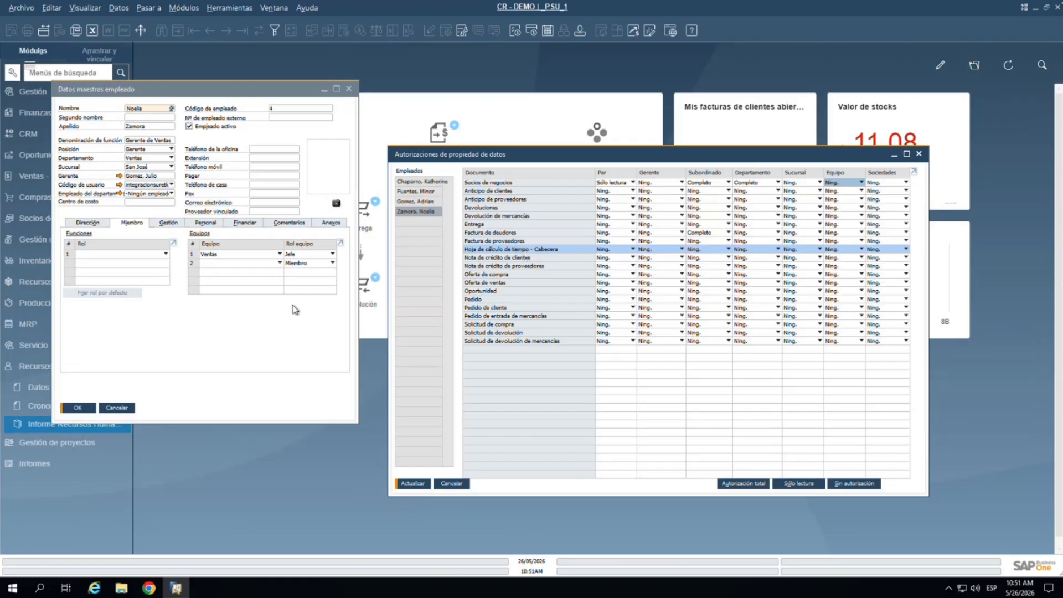
pyautogui.click(521, 258)
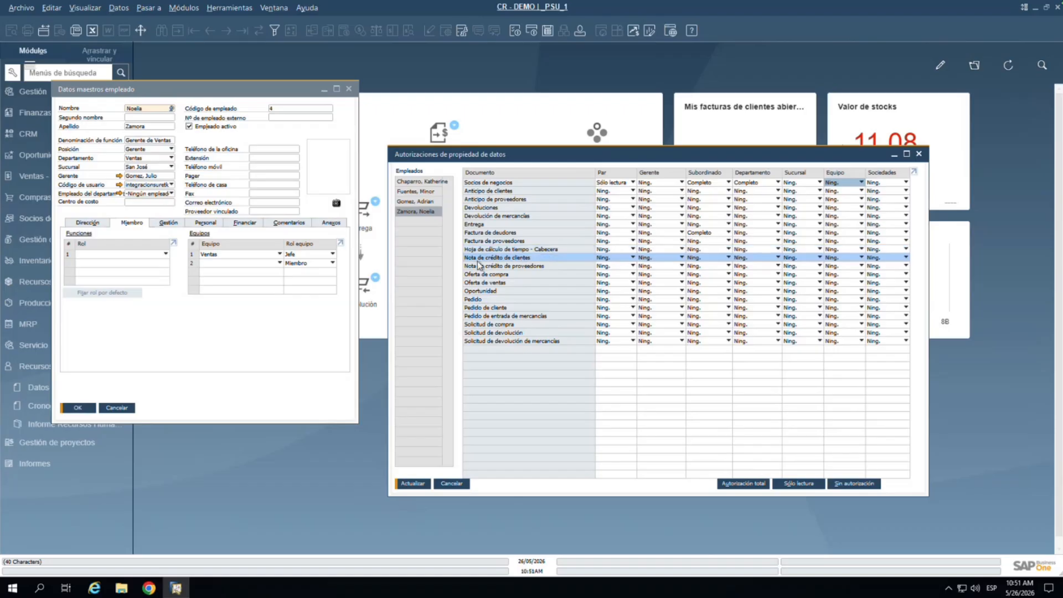
pyautogui.click(498, 267)
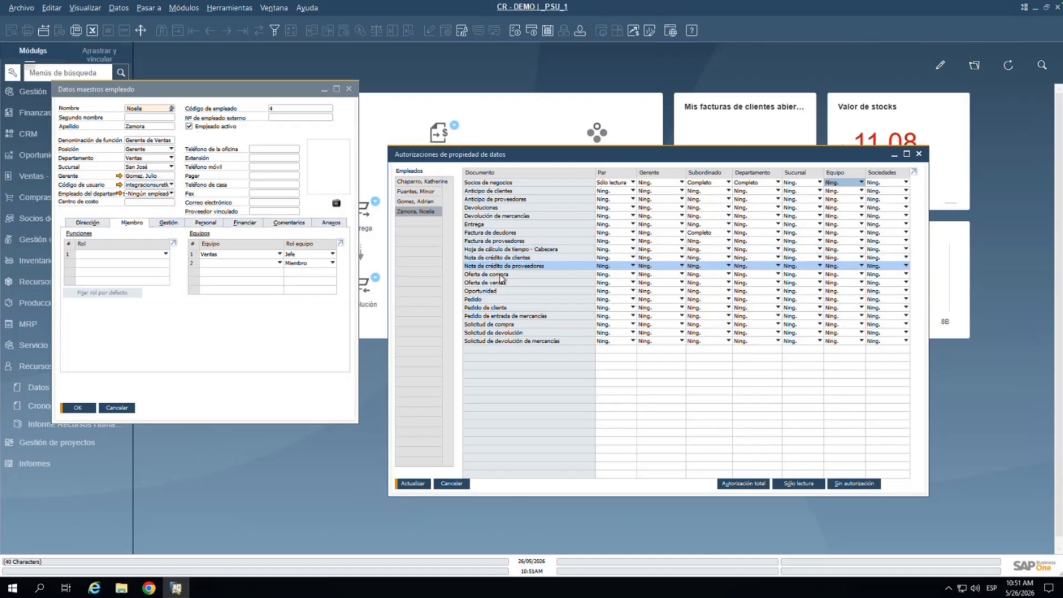
pyautogui.click(500, 275)
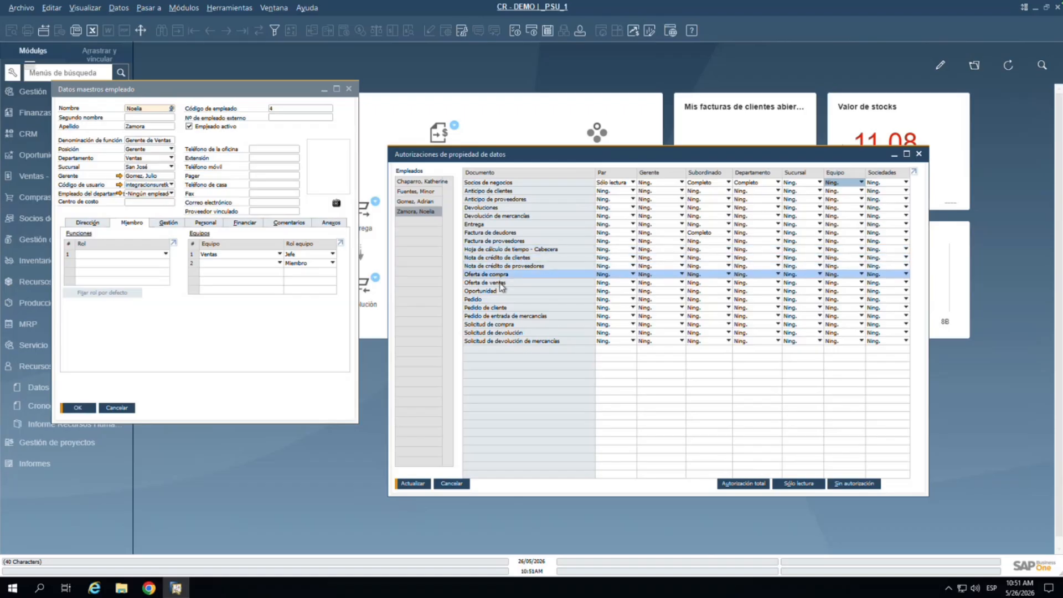
pyautogui.click(501, 283)
pyautogui.click(502, 292)
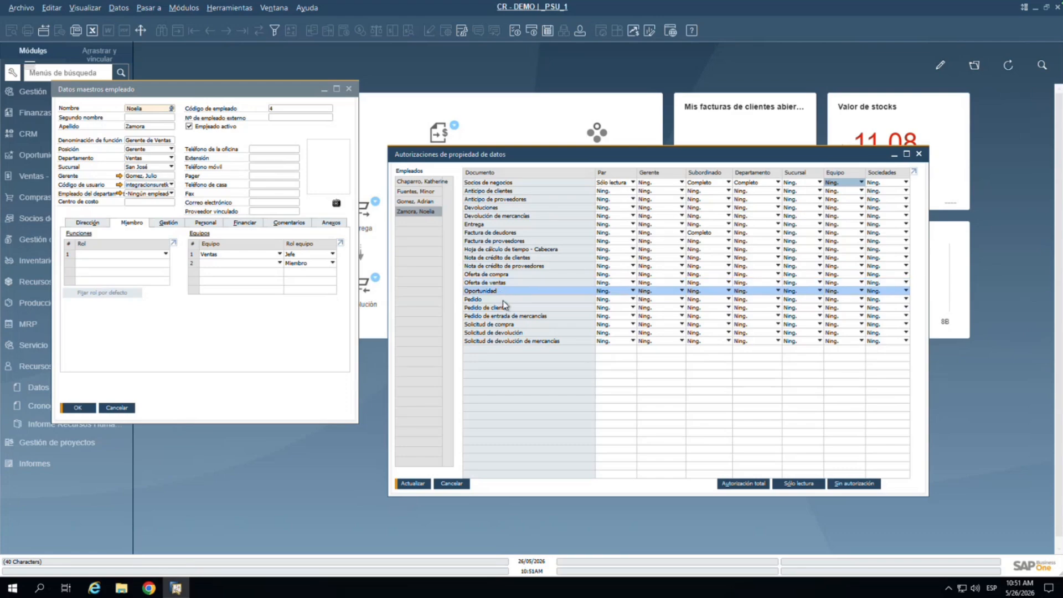
pyautogui.click(503, 300)
pyautogui.click(507, 307)
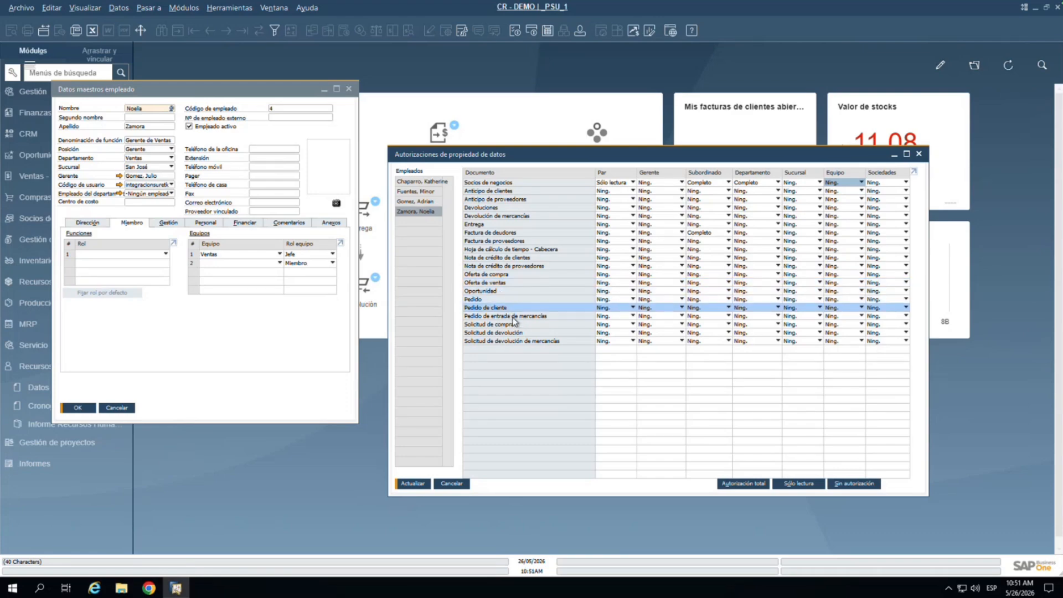
pyautogui.click(514, 316)
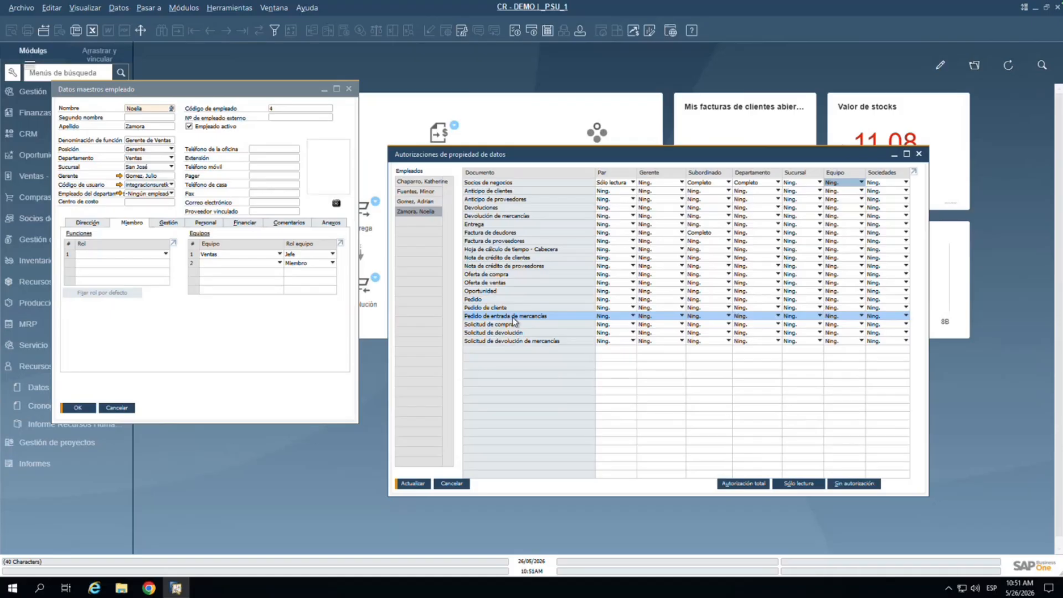
pyautogui.click(516, 325)
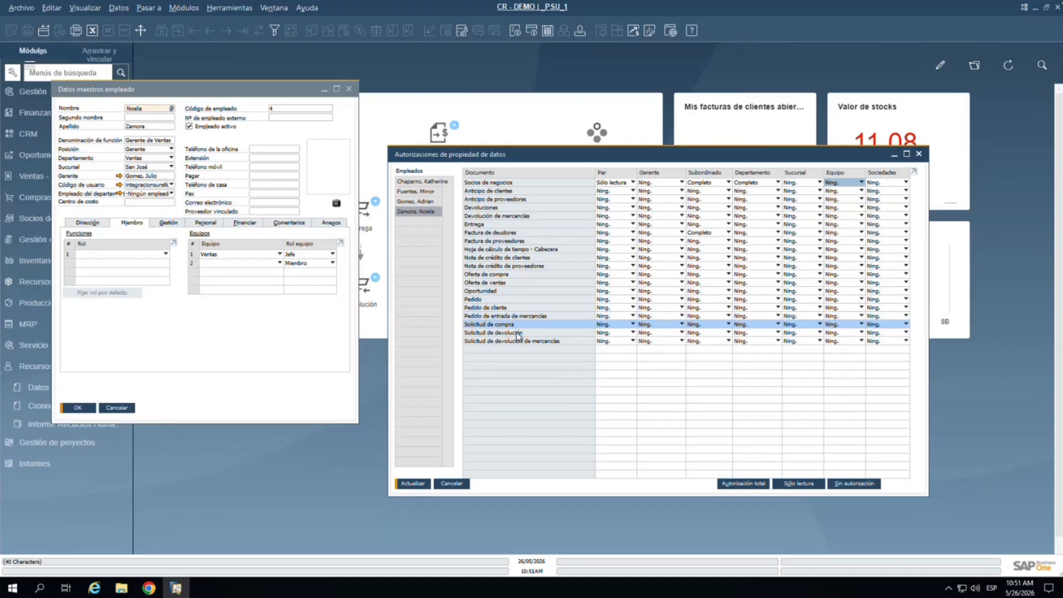
pyautogui.click(518, 335)
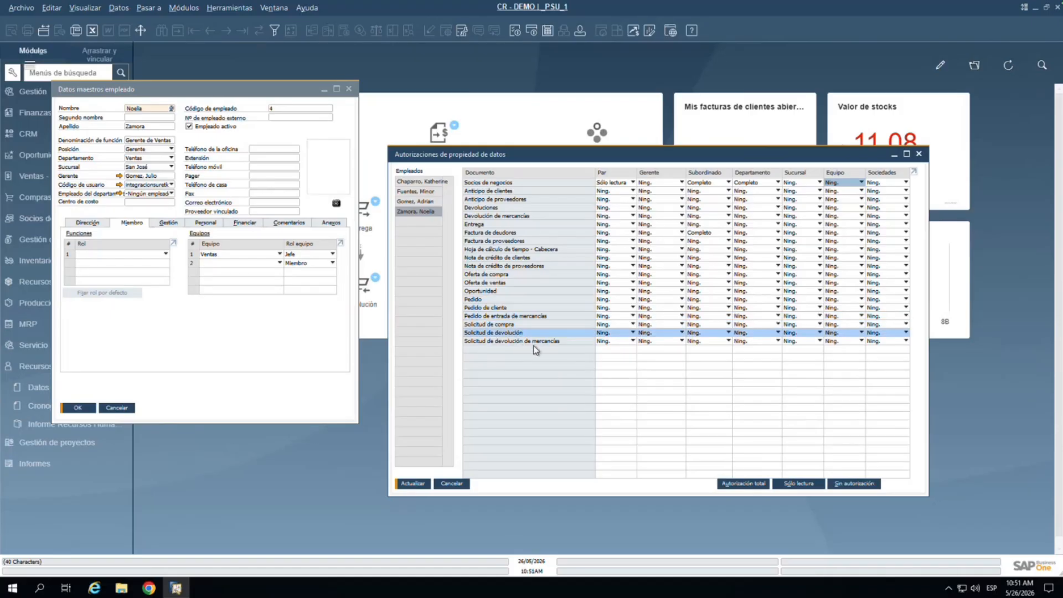
pyautogui.click(536, 347)
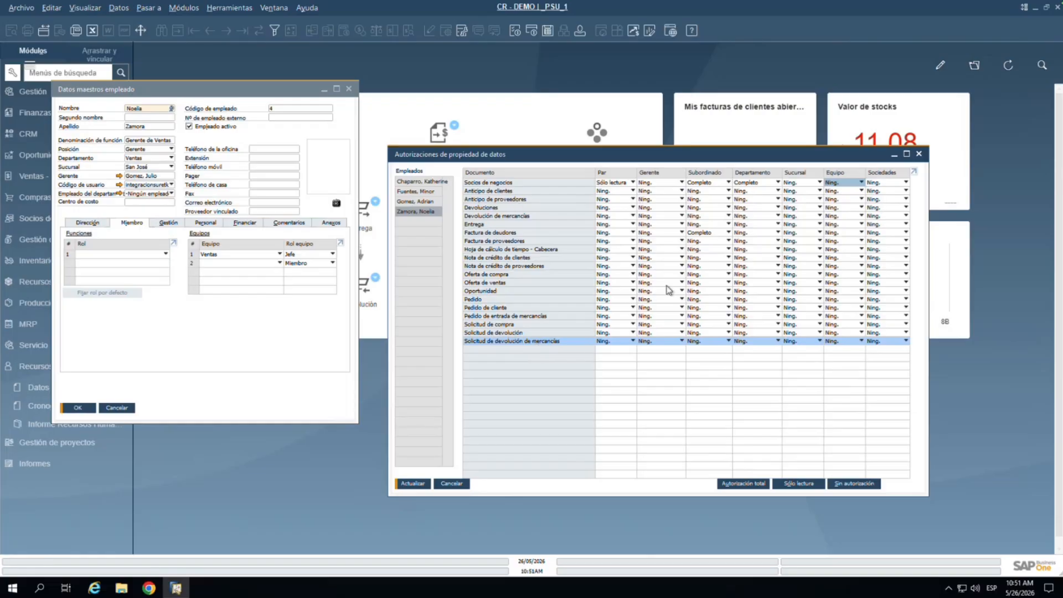
pyautogui.click(419, 201)
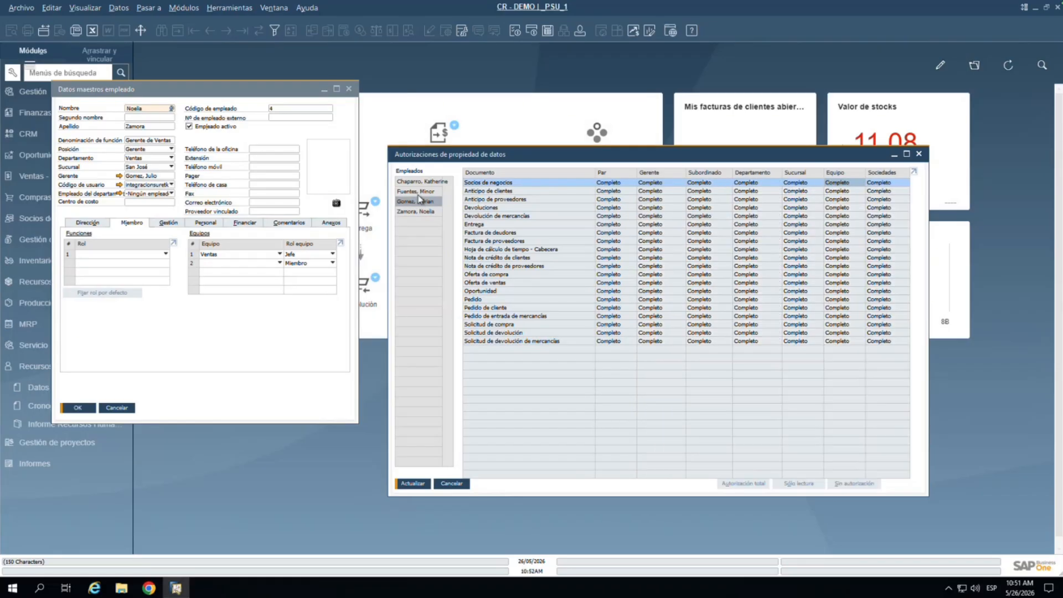
pyautogui.click(437, 181)
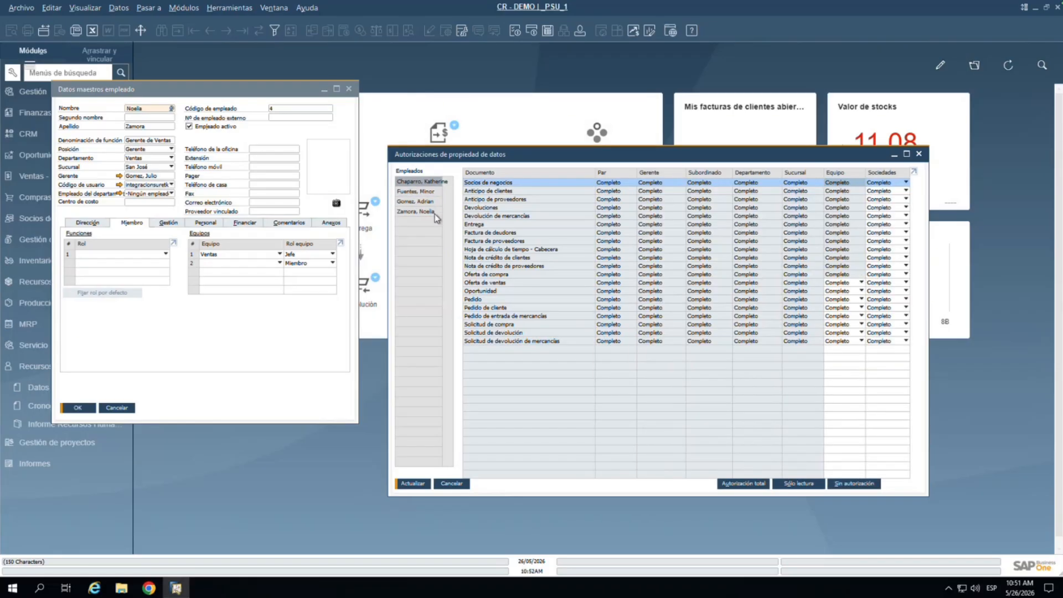
pyautogui.click(434, 213)
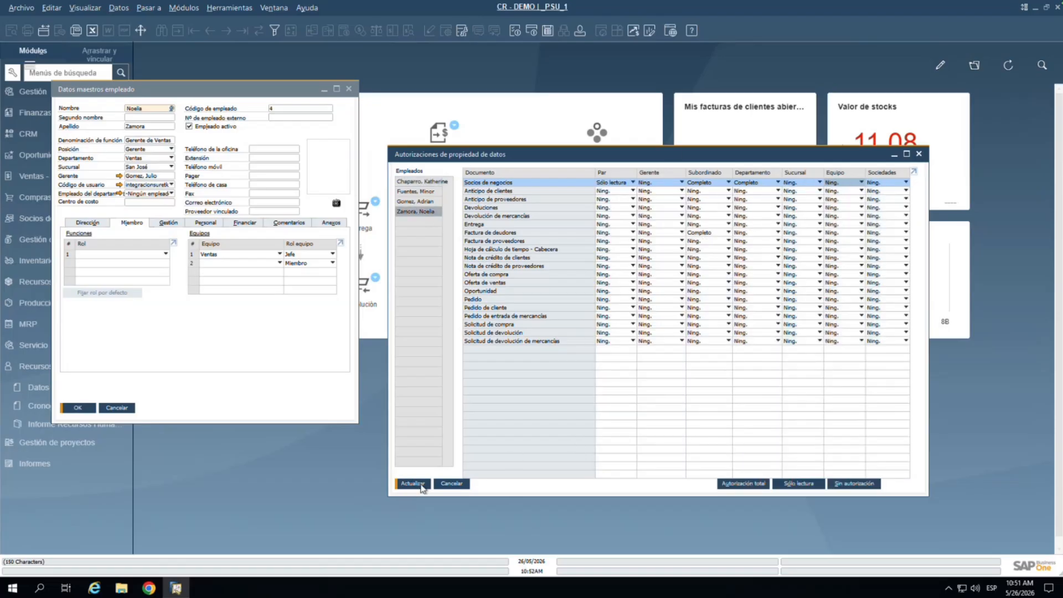
# Step: Apply Autorización total, then Sólo lectura to all document types, and save with Actualizar and OK
pyautogui.click(415, 484)
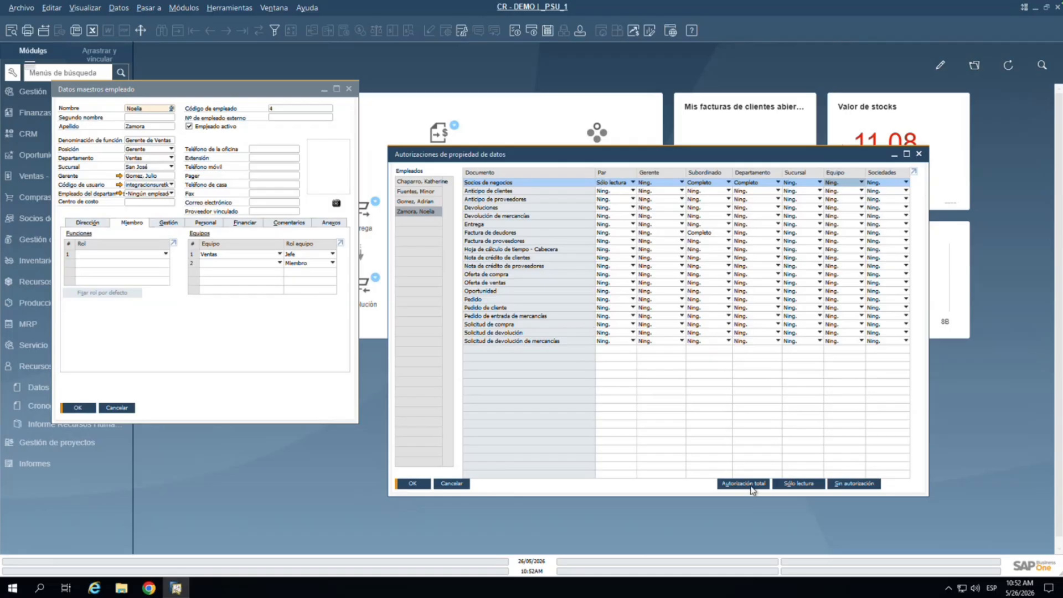
pyautogui.click(751, 486)
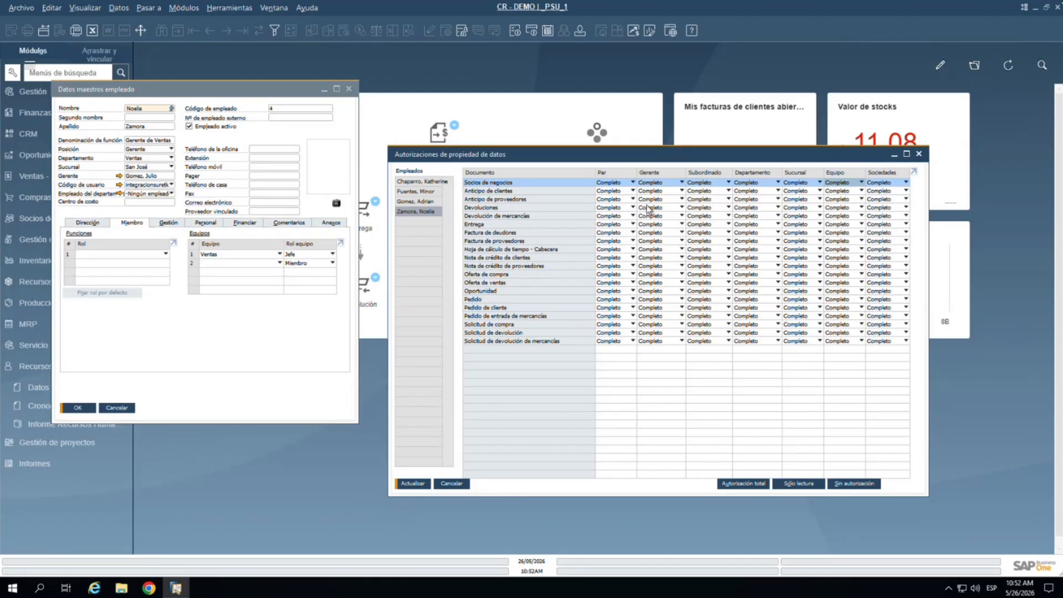
pyautogui.click(785, 487)
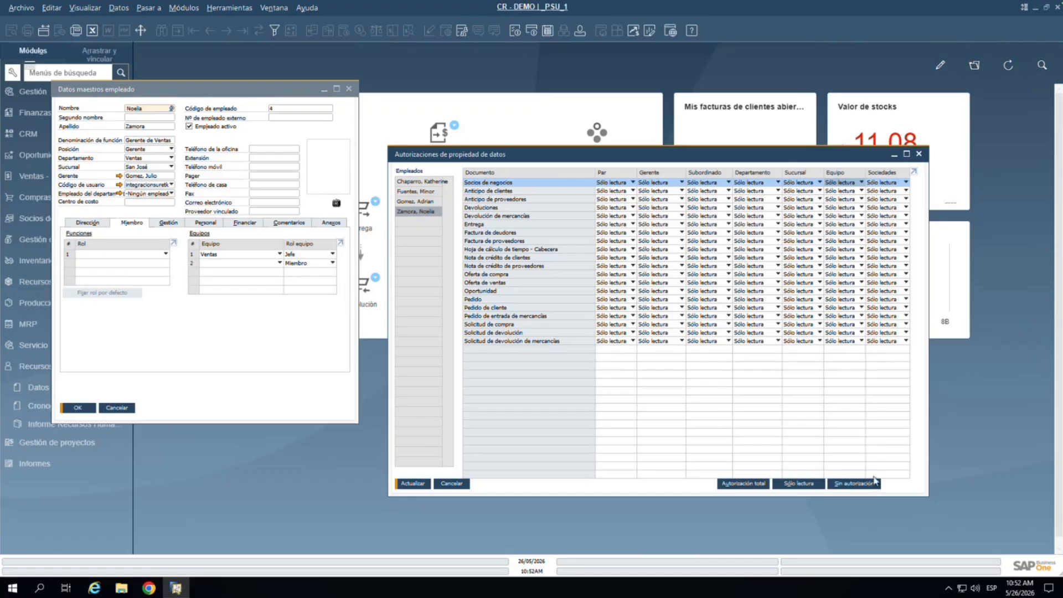
pyautogui.click(426, 486)
pyautogui.click(414, 485)
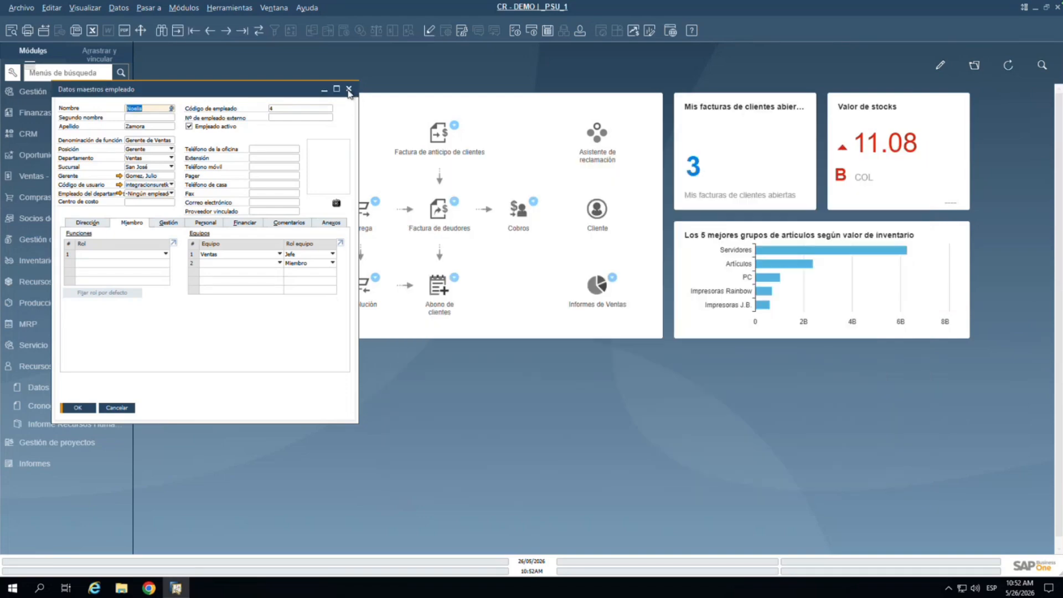
# Step: Close the employee master data windows and open the first business partner record
pyautogui.click(349, 89)
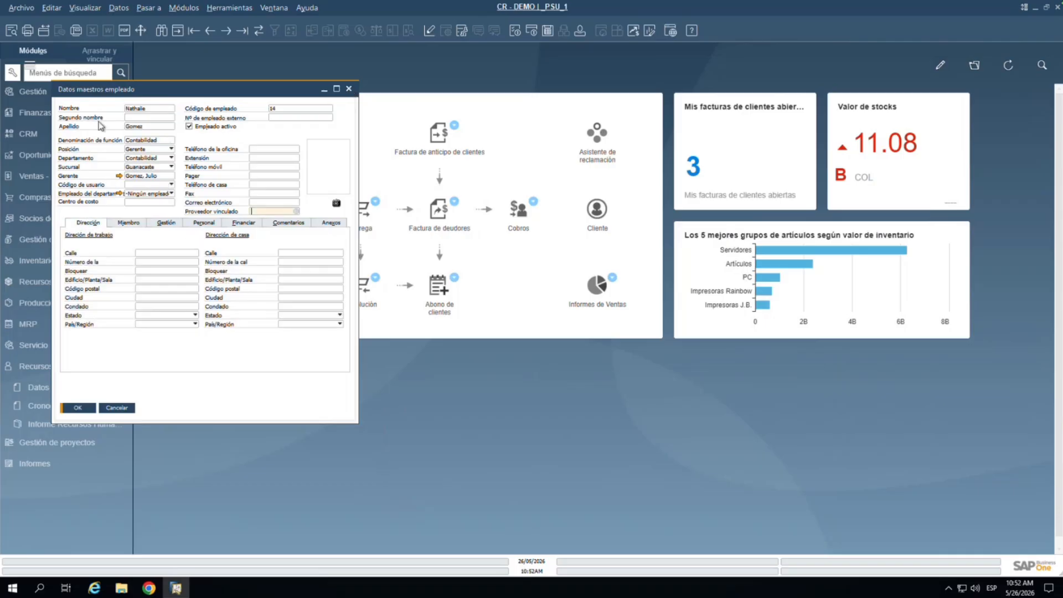
pyautogui.click(348, 89)
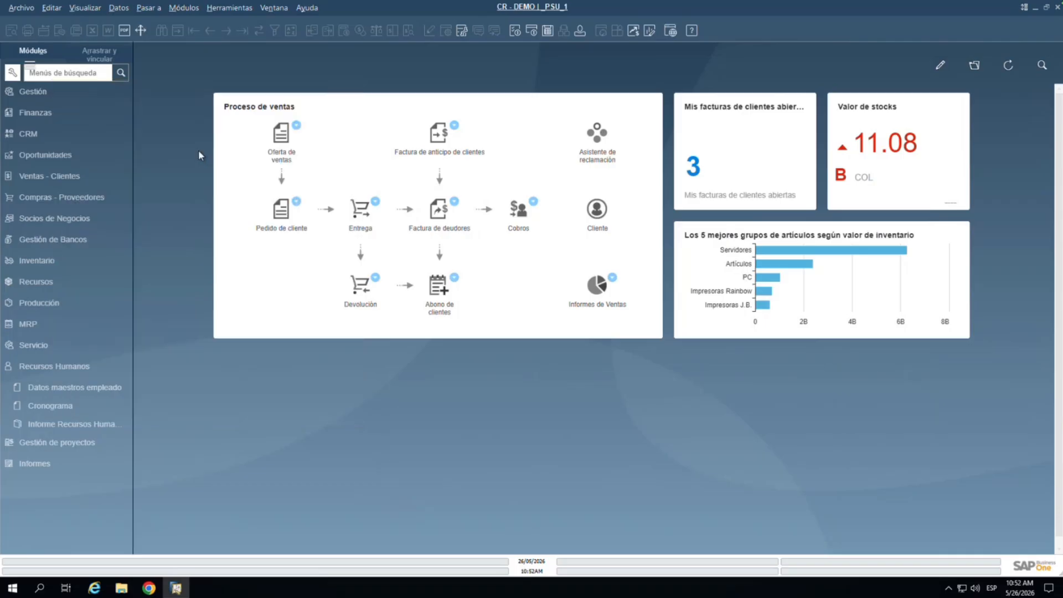
pyautogui.click(54, 221)
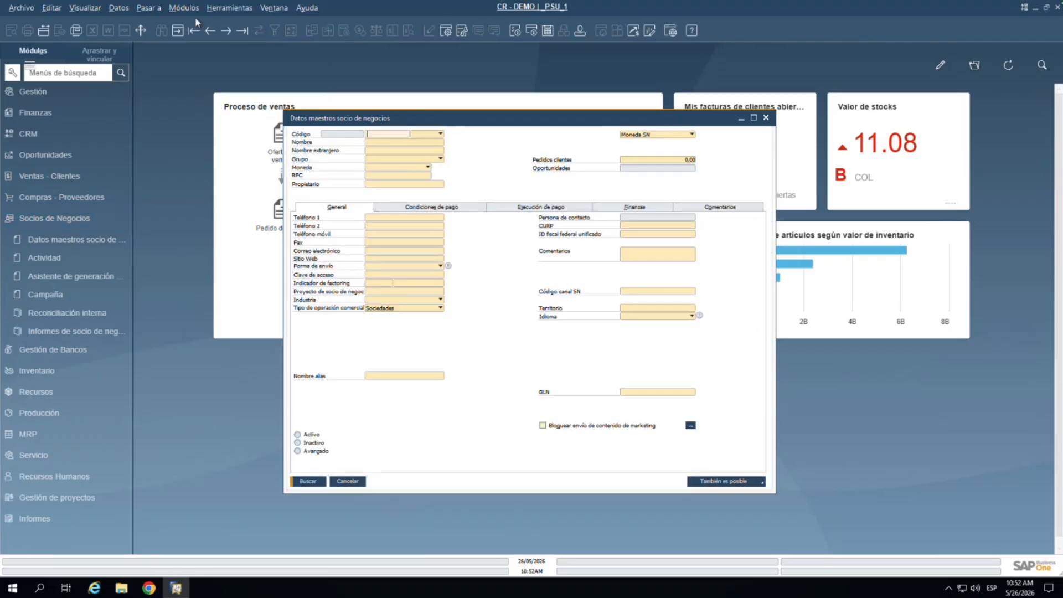
pyautogui.click(194, 30)
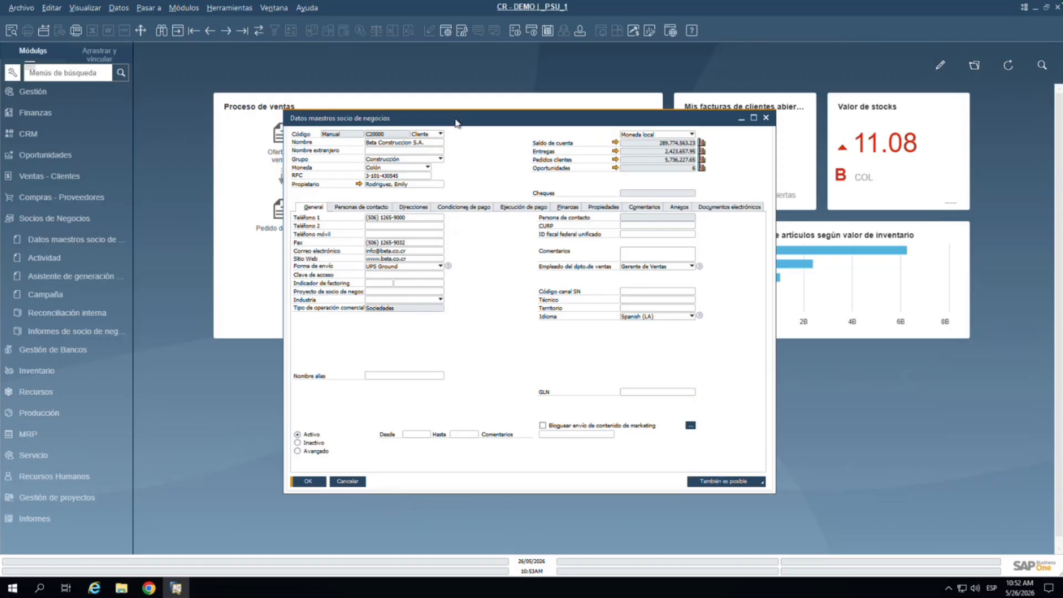
pyautogui.moveTo(455, 119); pyautogui.dragTo(373, 93)
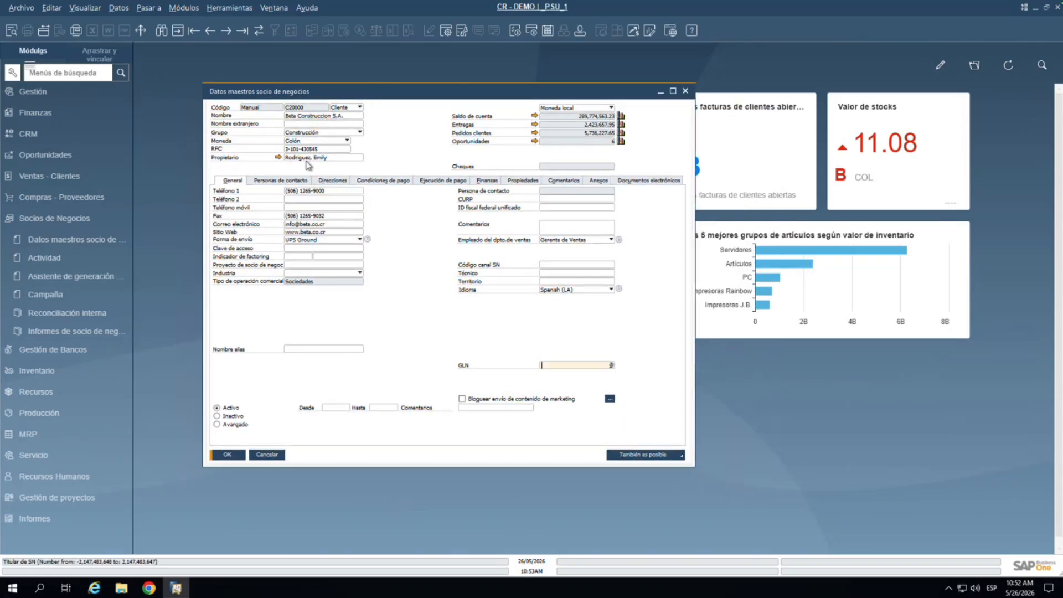
# Step: Check the Propietario field on Beta Construccion S.A., then move to Alta Tech S.A., whose owner is empty
pyautogui.click(311, 159)
pyautogui.moveTo(330, 158); pyautogui.dragTo(279, 159)
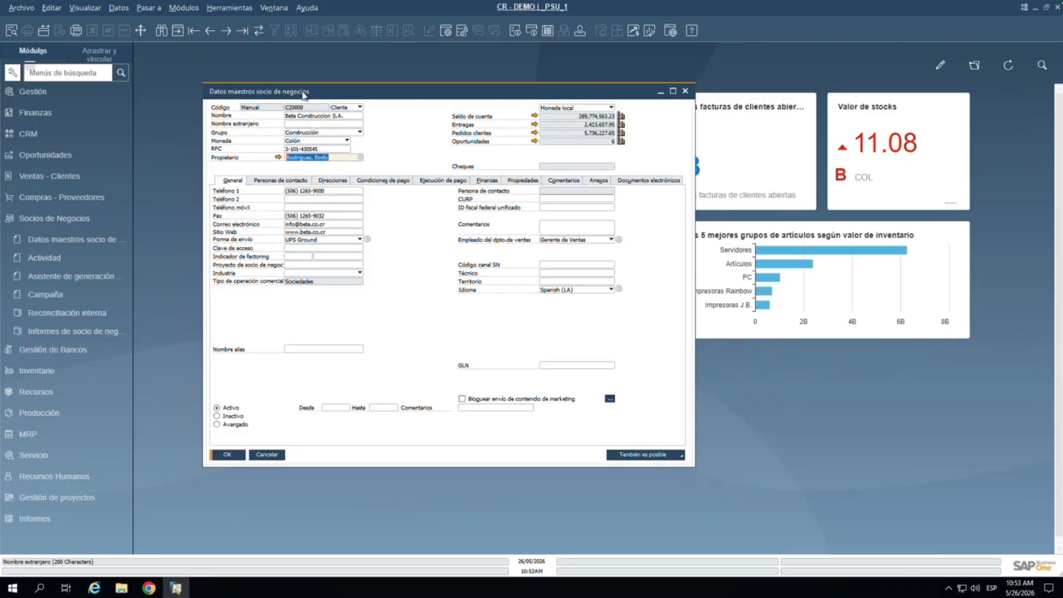
pyautogui.click(333, 156)
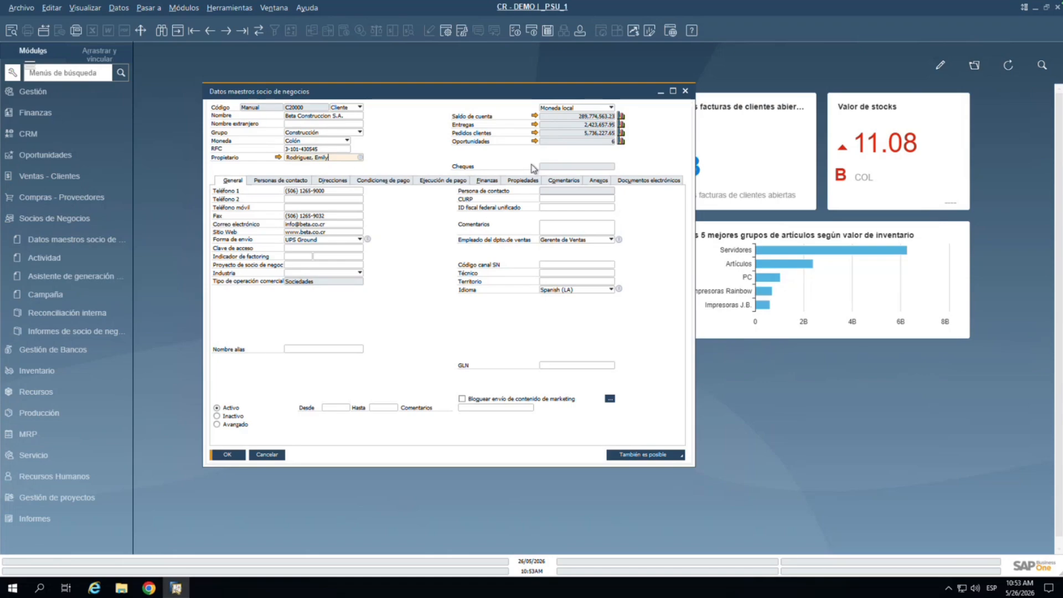
pyautogui.moveTo(335, 157); pyautogui.dragTo(267, 159)
pyautogui.click(228, 31)
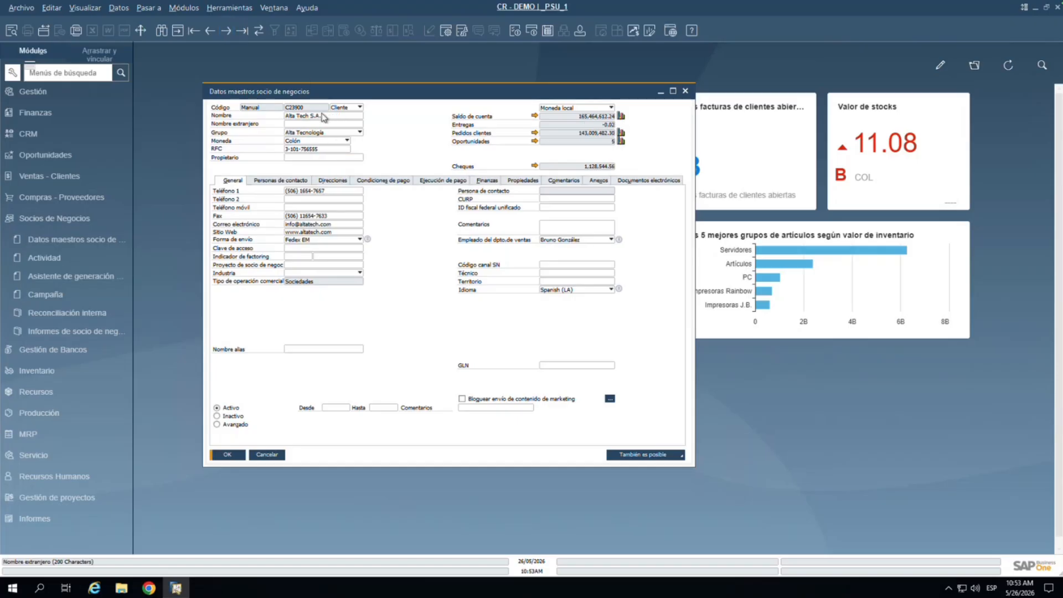
pyautogui.click(212, 32)
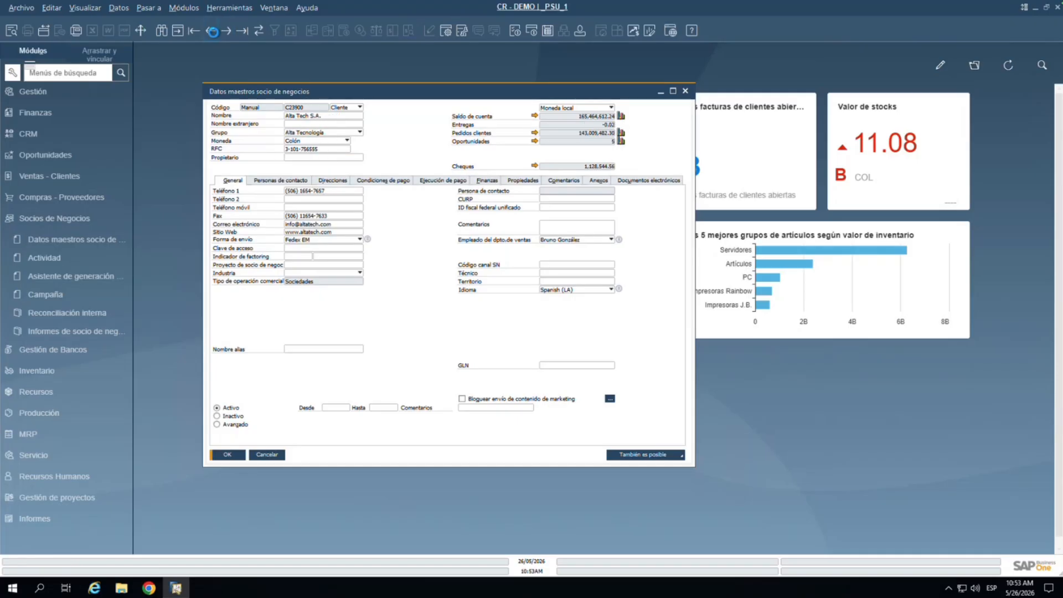
pyautogui.click(329, 156)
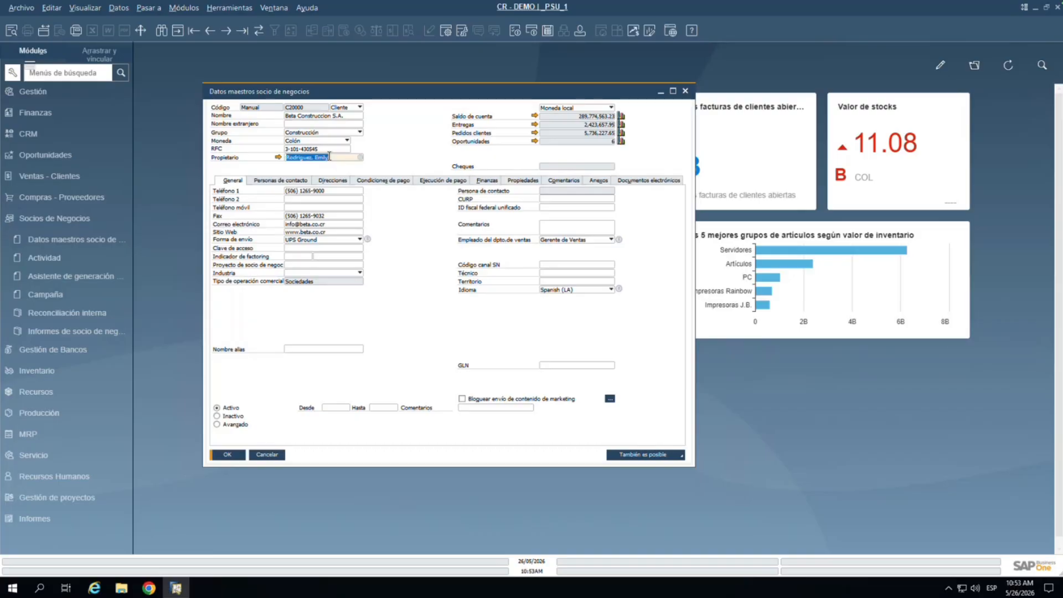
pyautogui.click(226, 30)
pyautogui.click(331, 157)
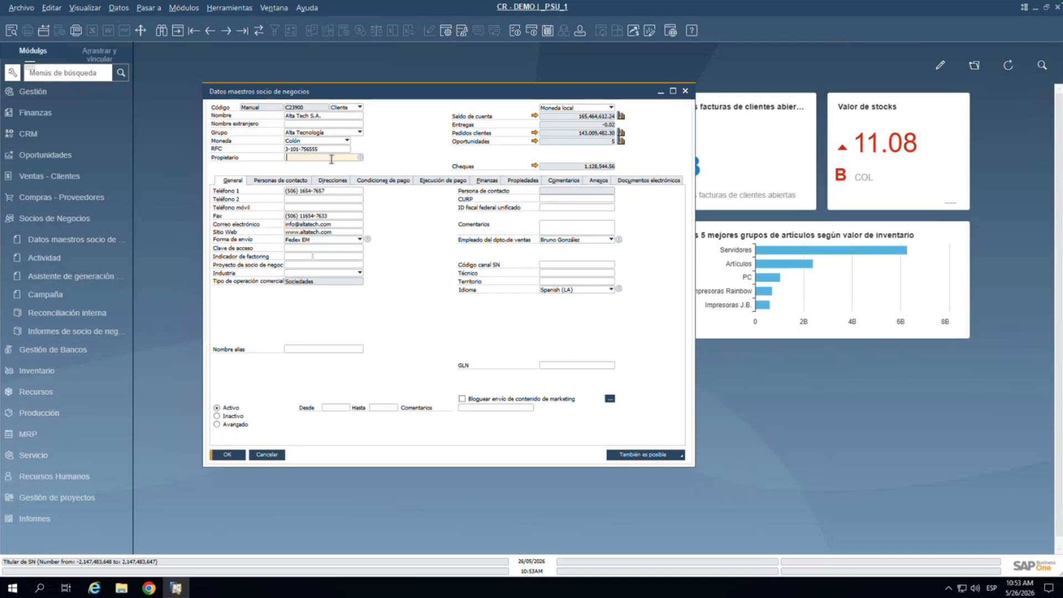
pyautogui.click(184, 8)
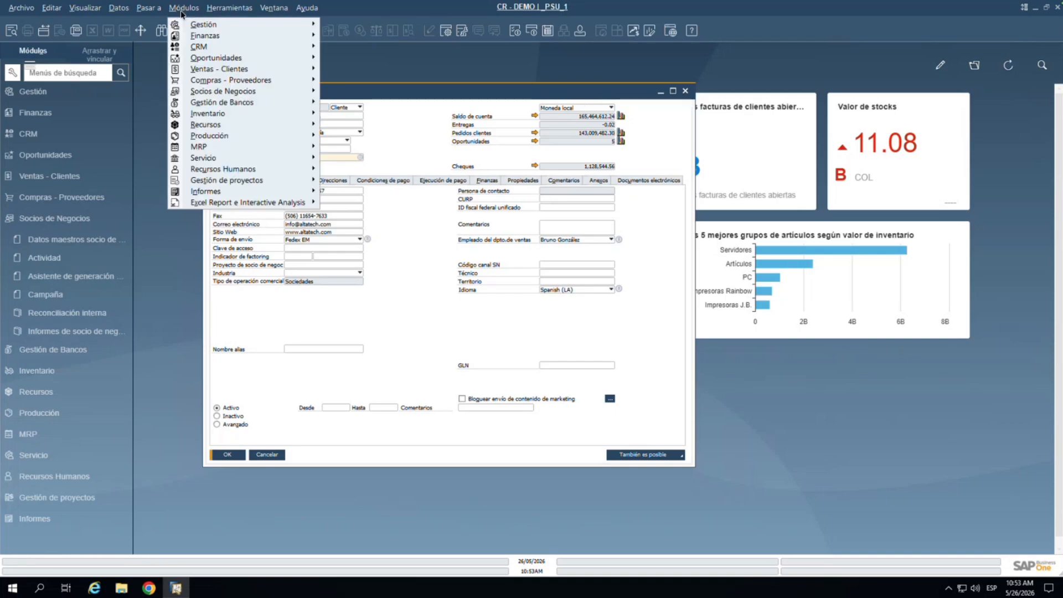
# Step: Open a new Orden de venta and arrange it beside the partner record window
pyautogui.moveTo(213, 83)
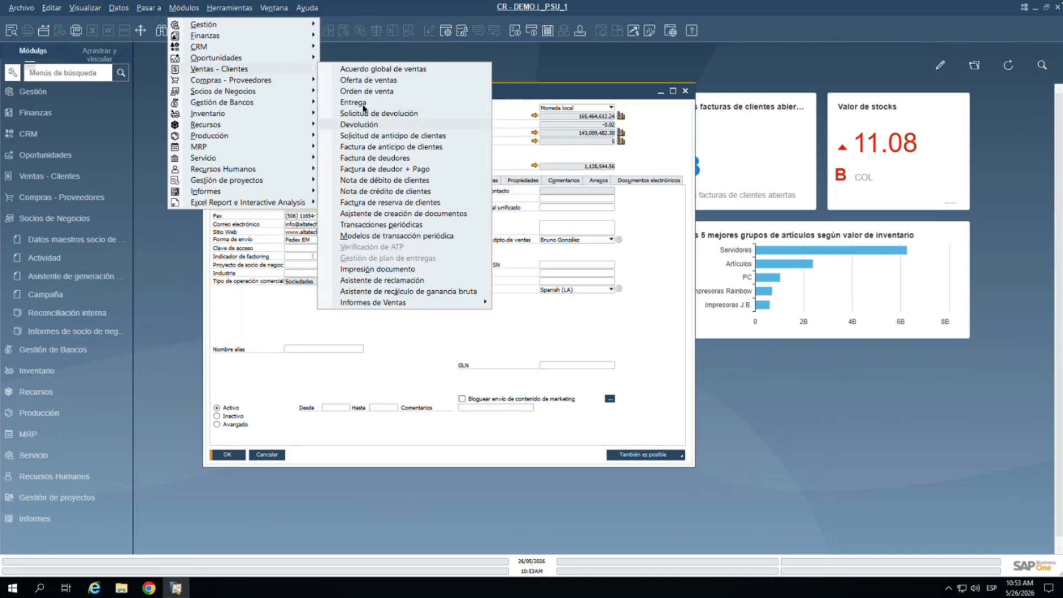
pyautogui.click(366, 91)
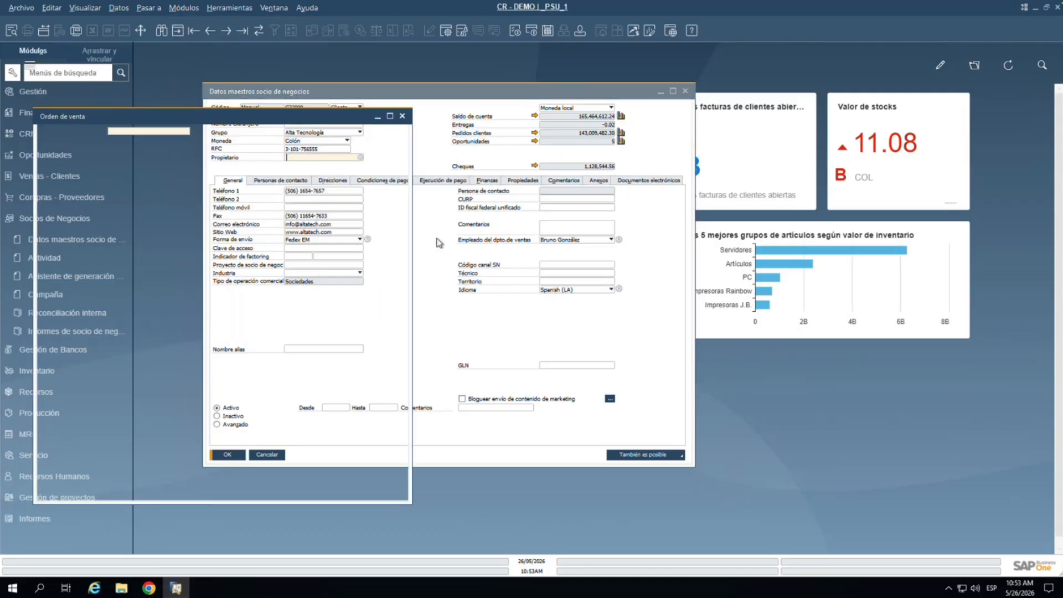
pyautogui.doubleClick(301, 116)
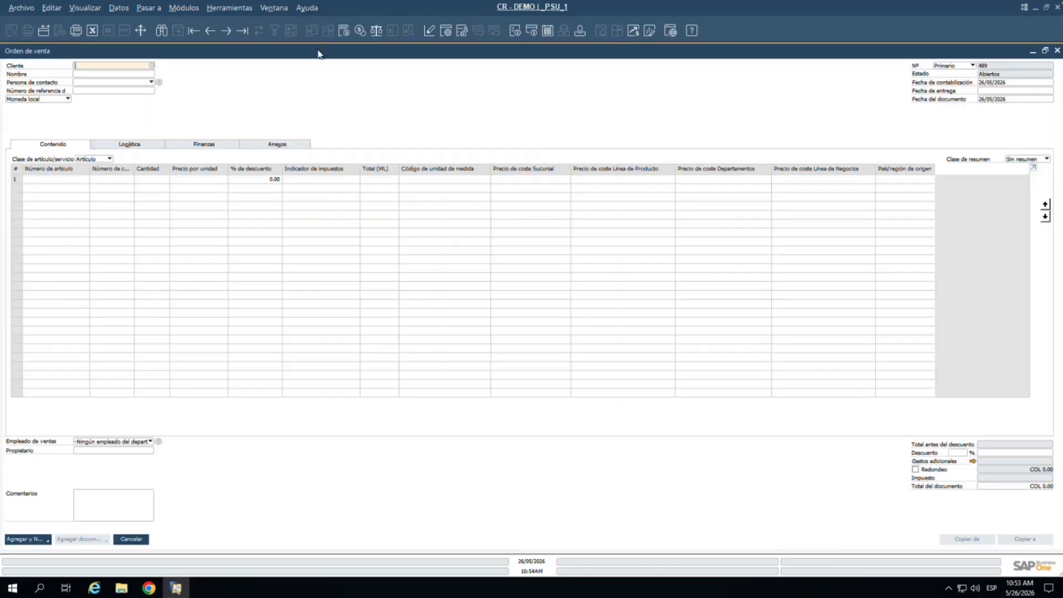
pyautogui.moveTo(352, 87); pyautogui.dragTo(352, 109)
pyautogui.click(314, 390)
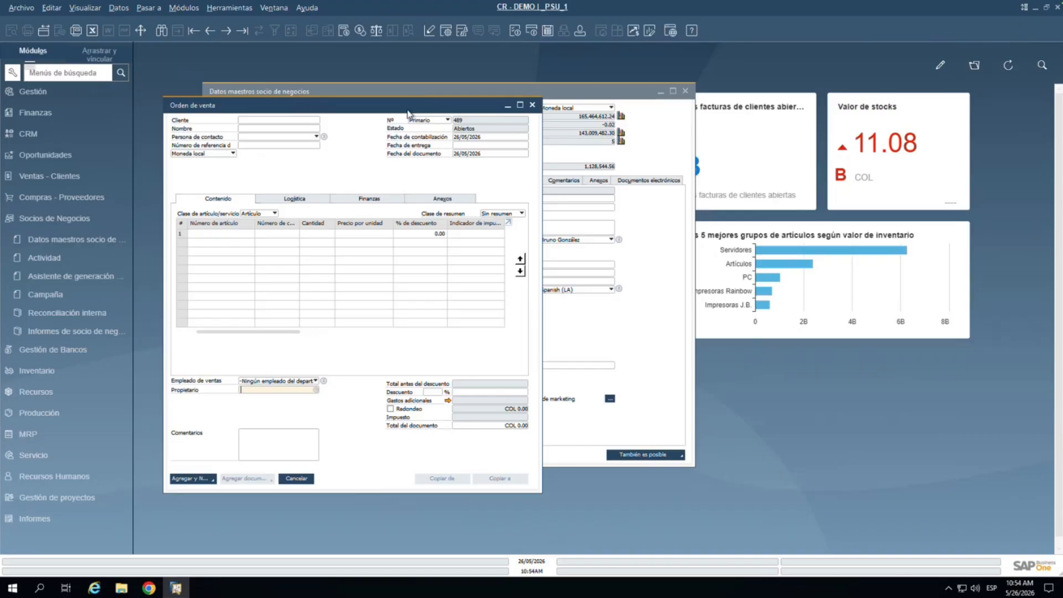
pyautogui.moveTo(407, 108); pyautogui.dragTo(358, 145)
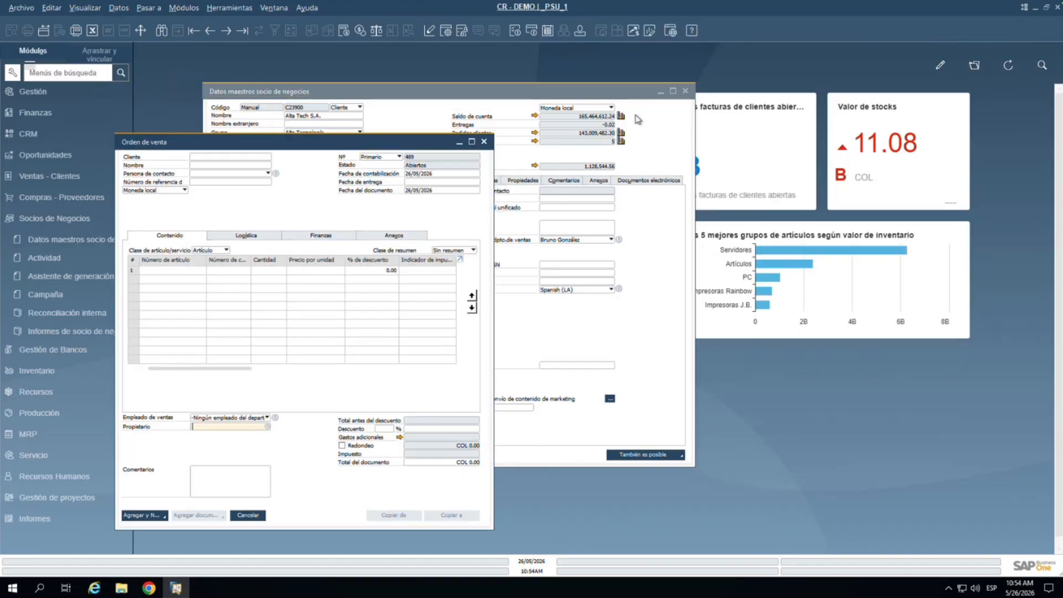
pyautogui.moveTo(517, 99); pyautogui.dragTo(820, 91)
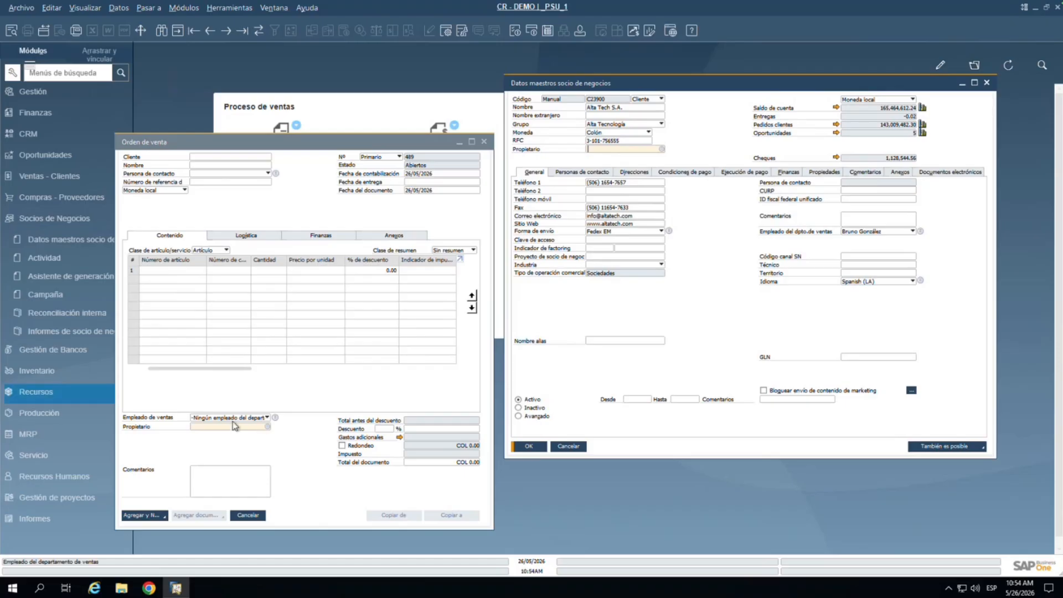
# Step: Enter customer code C20000 in the order's Cliente field to load Beta Construccion's details
pyautogui.rightClick(611, 98)
pyautogui.press('Escape')
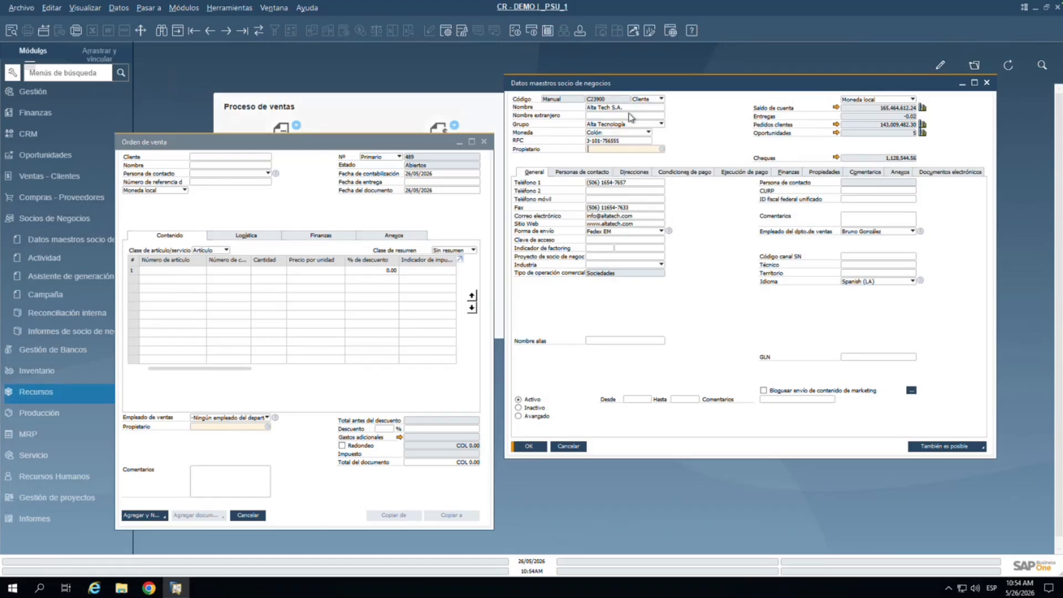
pyautogui.click(209, 31)
pyautogui.rightClick(601, 101)
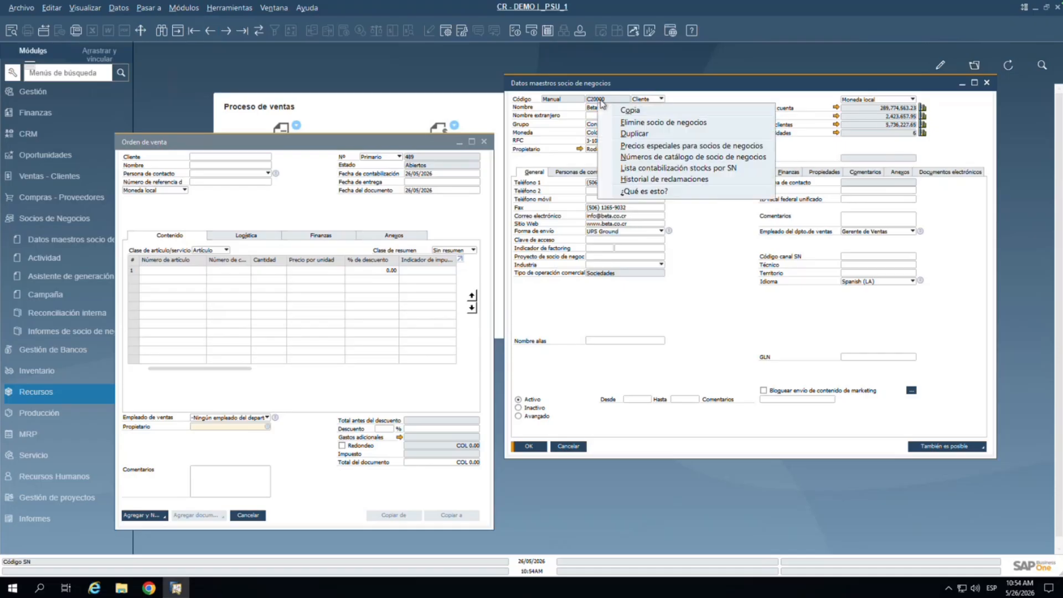
pyautogui.click(227, 158)
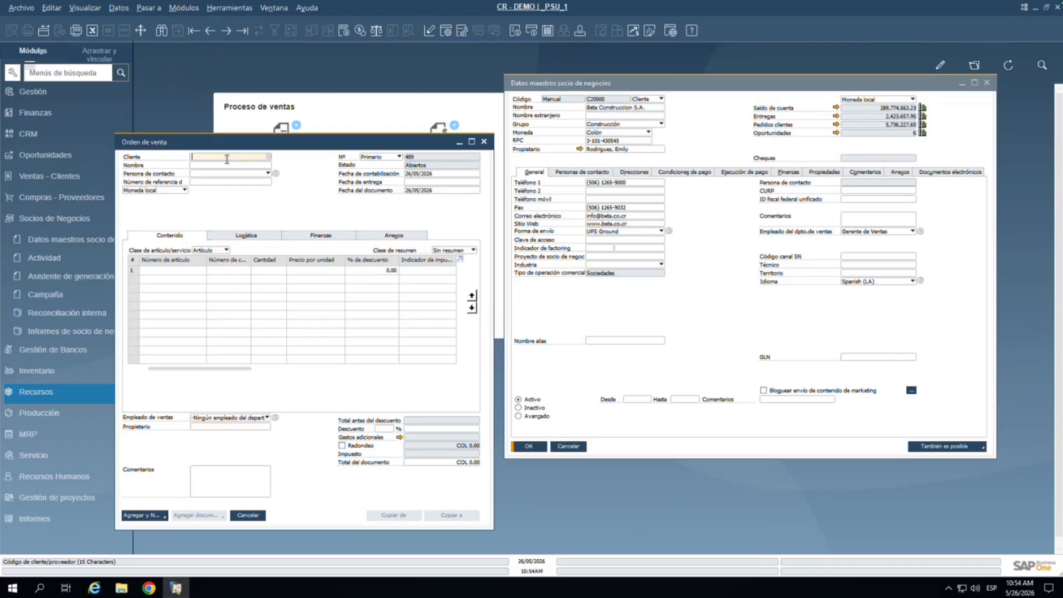
pyautogui.write('C20000')
pyautogui.press('Tab')
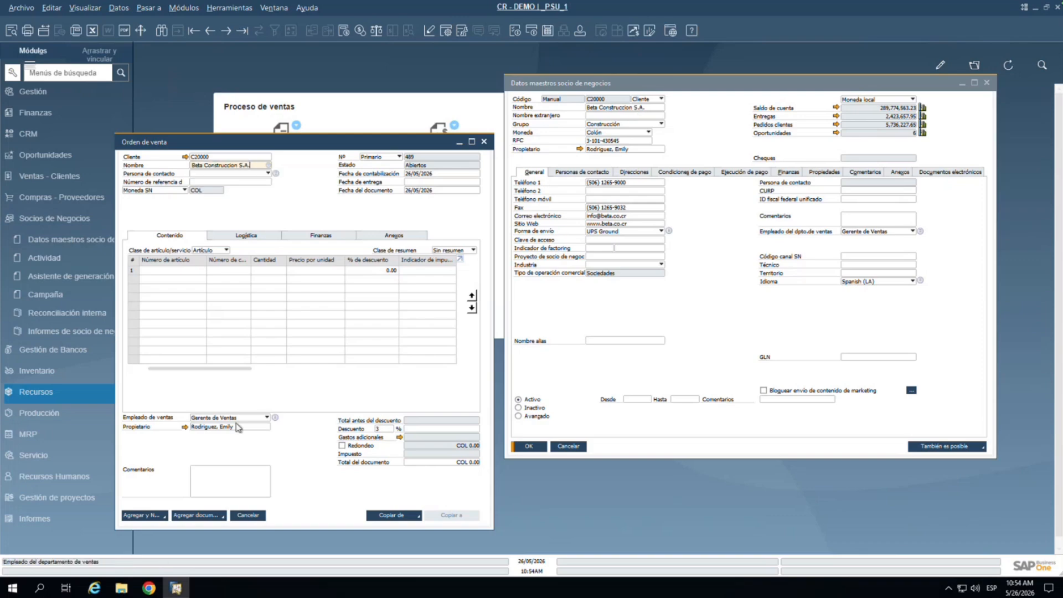
# Step: Change the order's customer to Alta Tech S.A. (C23900) and check its Propietario
pyautogui.click(239, 427)
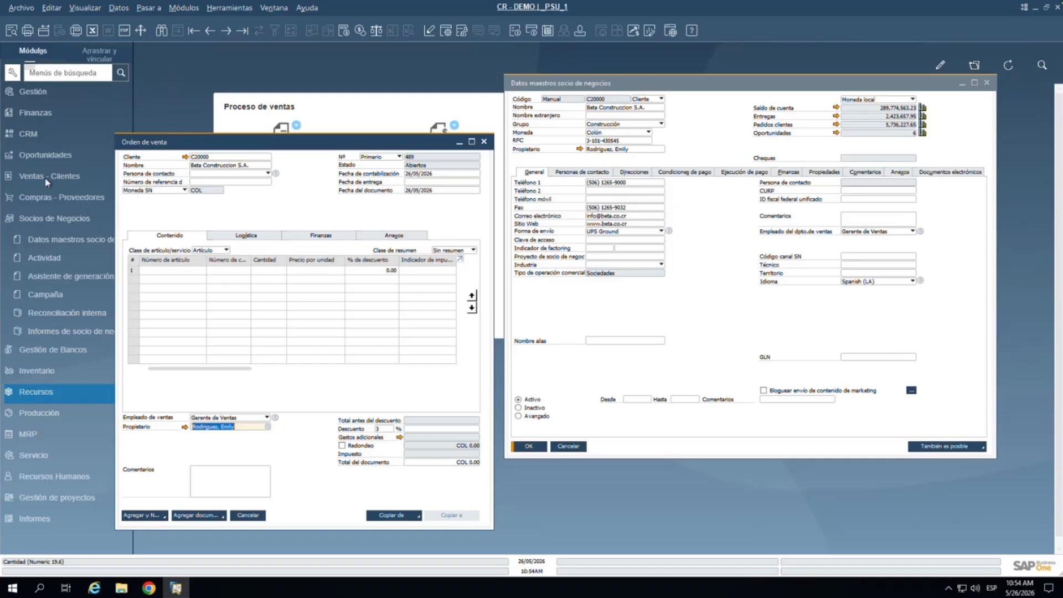
pyautogui.click(270, 158)
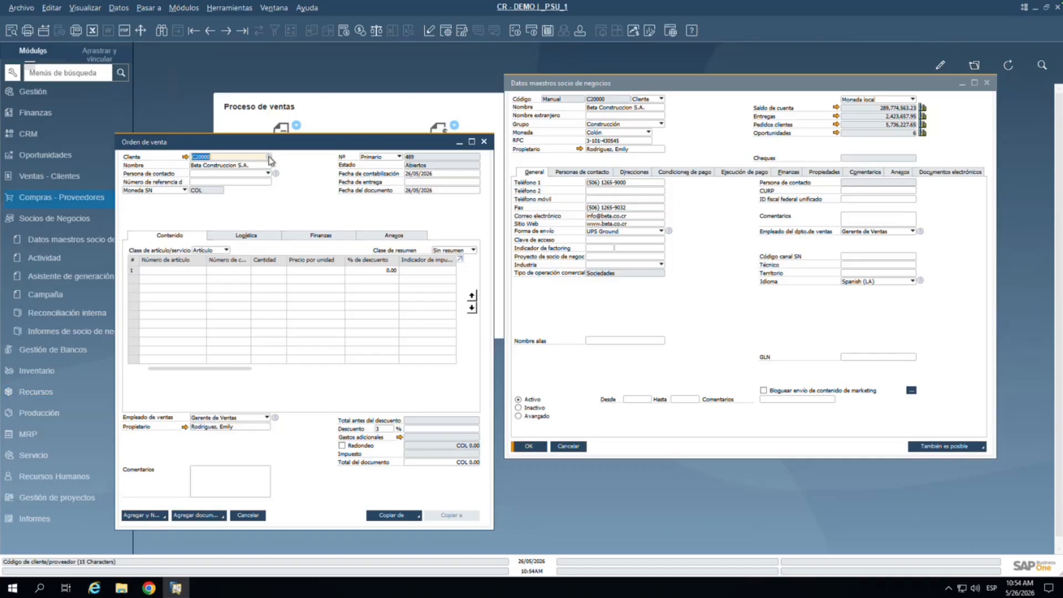
pyautogui.click(269, 158)
pyautogui.click(450, 243)
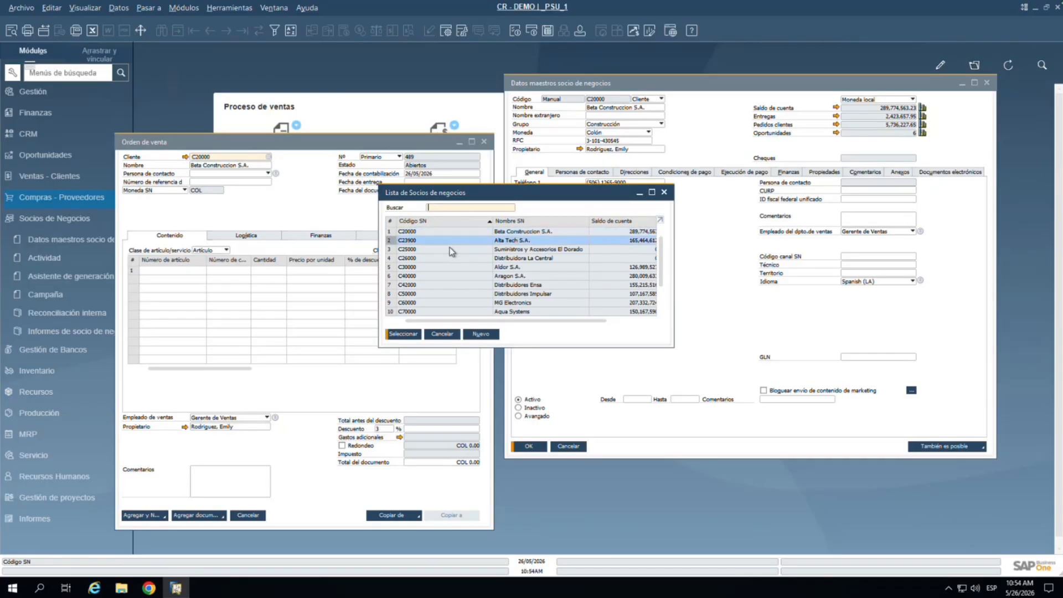
pyautogui.click(403, 333)
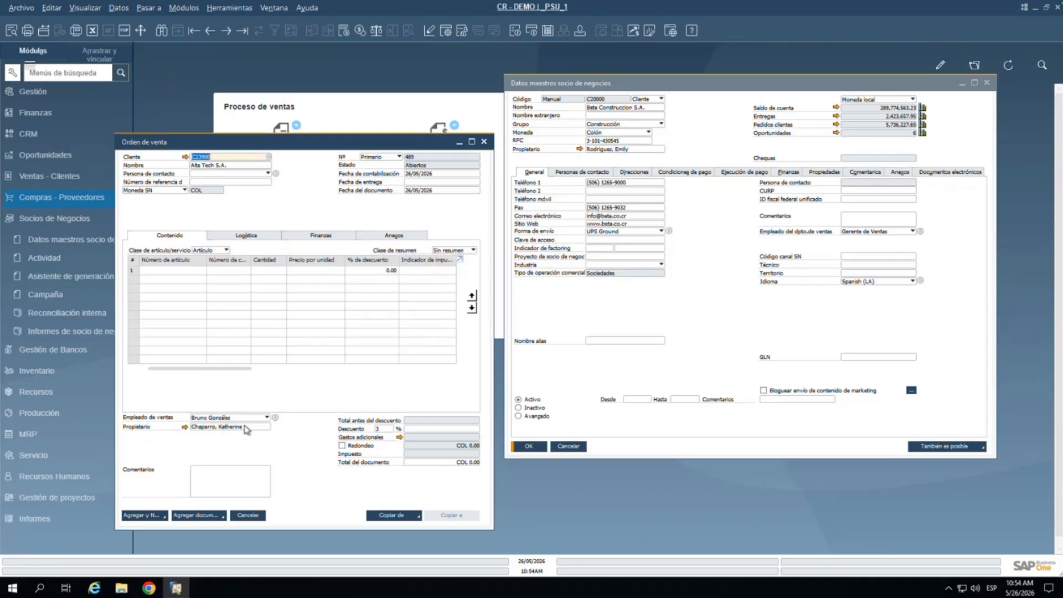
pyautogui.click(259, 427)
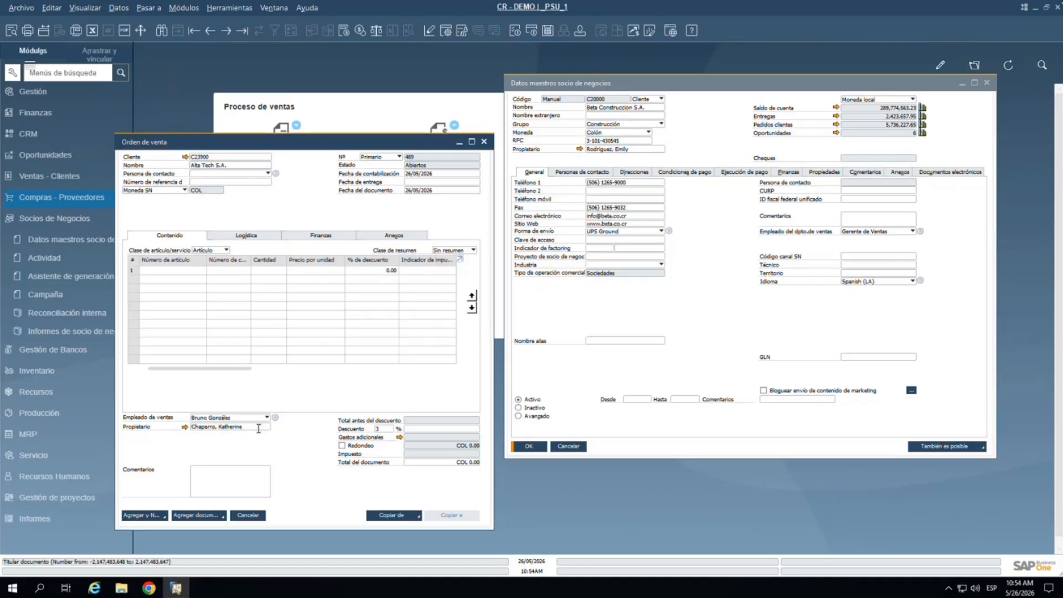
pyautogui.doubleClick(259, 426)
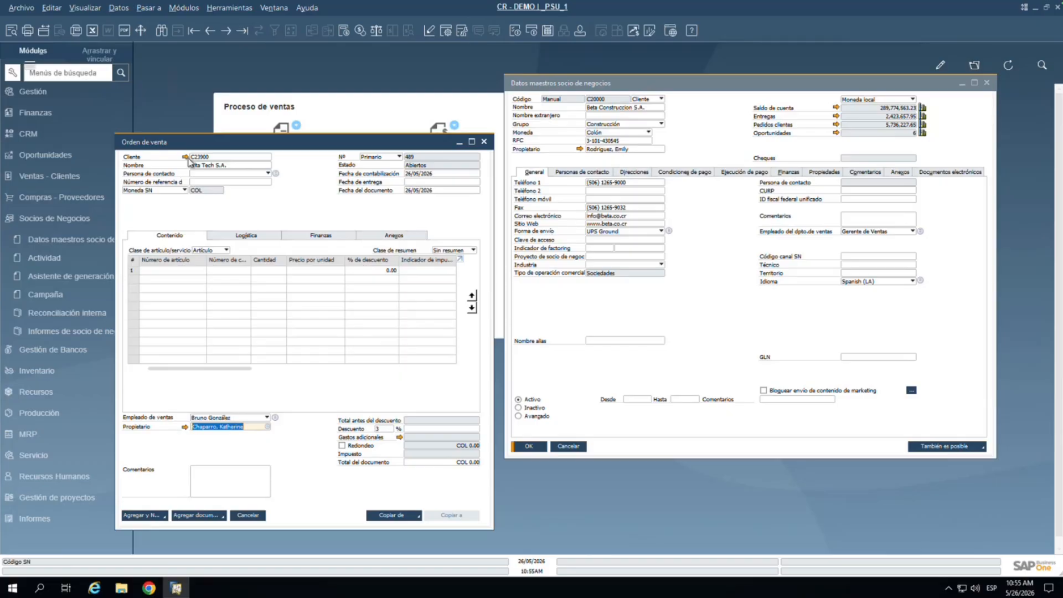
# Step: Close the Alta Tech and Beta Construccion partner records and add the sales order
pyautogui.click(186, 157)
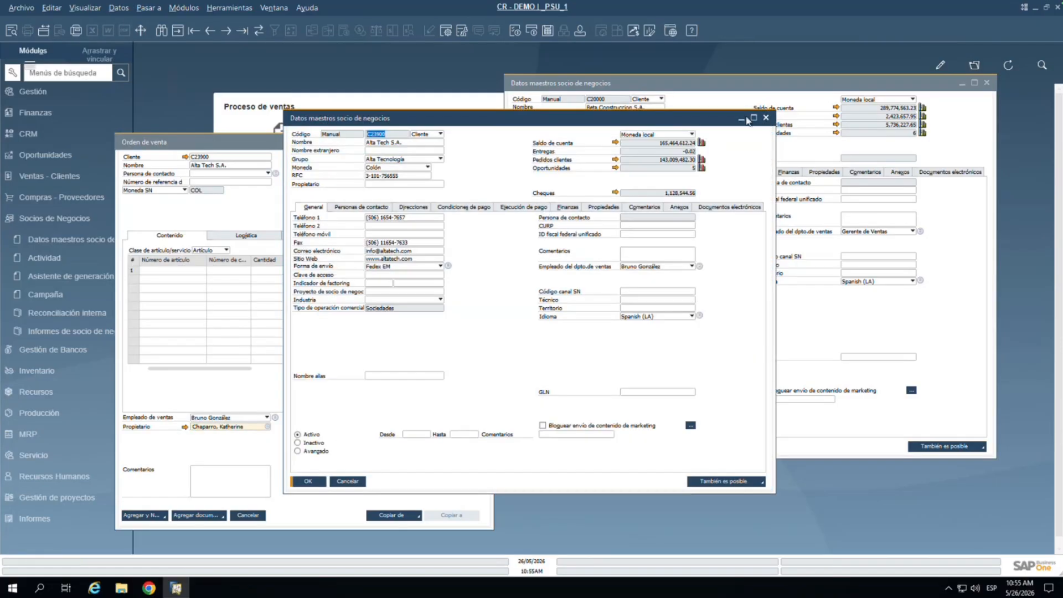
pyautogui.click(766, 118)
pyautogui.click(987, 82)
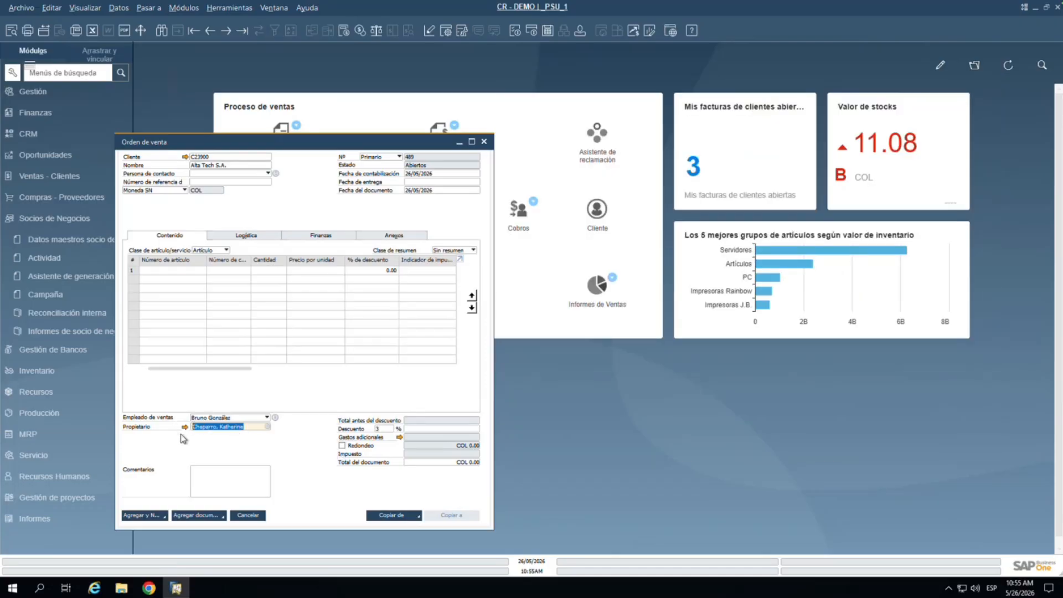
pyautogui.click(199, 271)
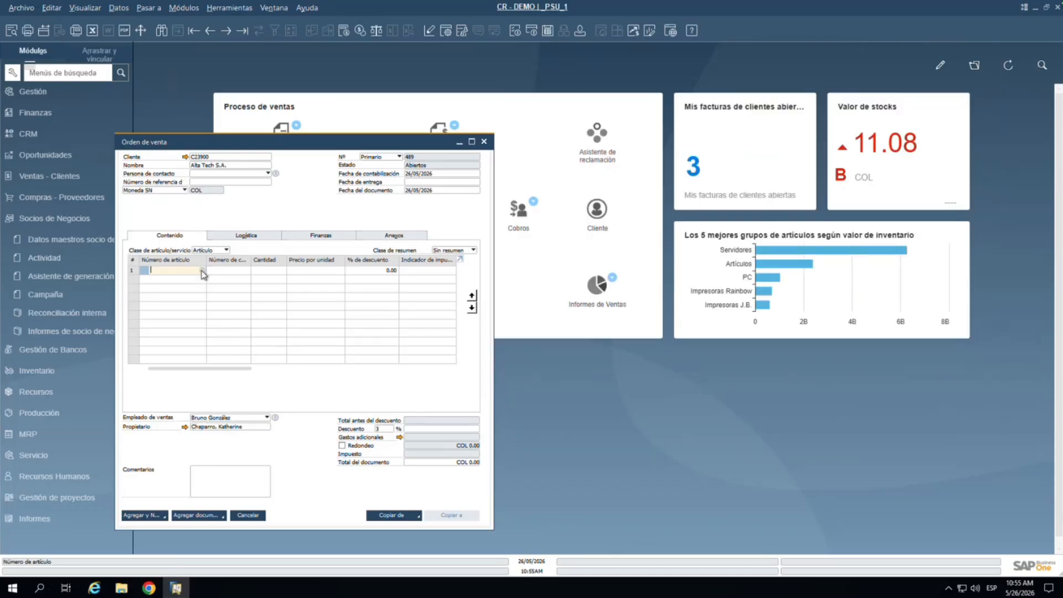
pyautogui.press('Tab')
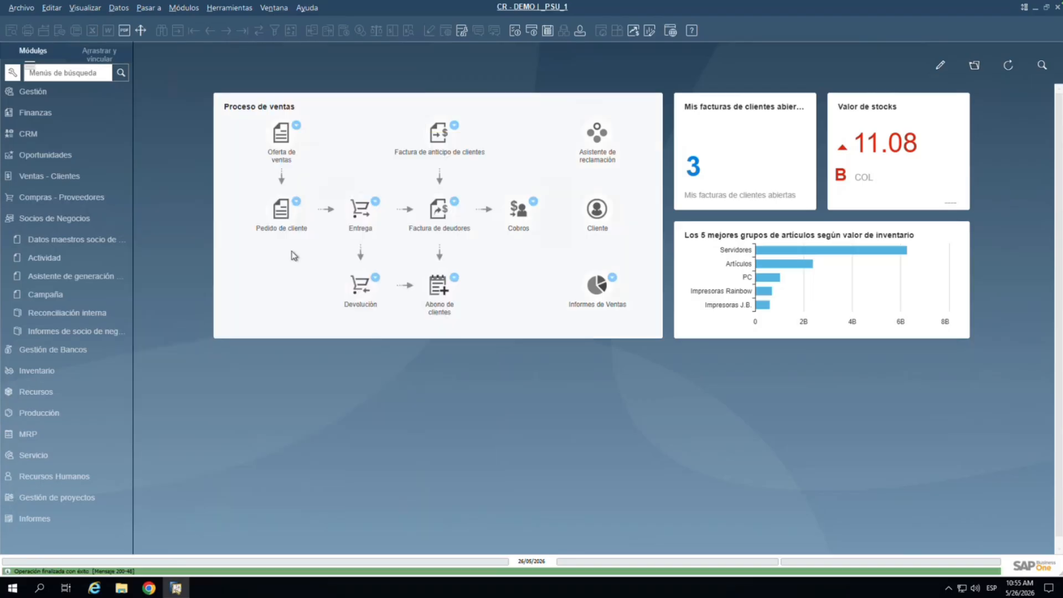
# Step: Return to the just-added Alta Tech S.A. sales order with item A00003
pyautogui.click(281, 211)
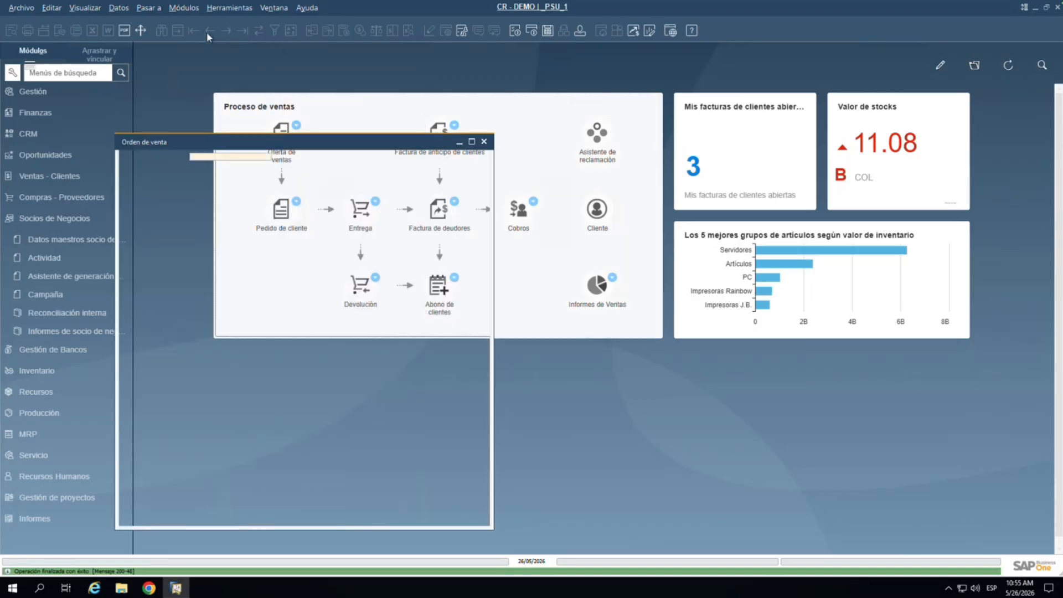
pyautogui.click(208, 32)
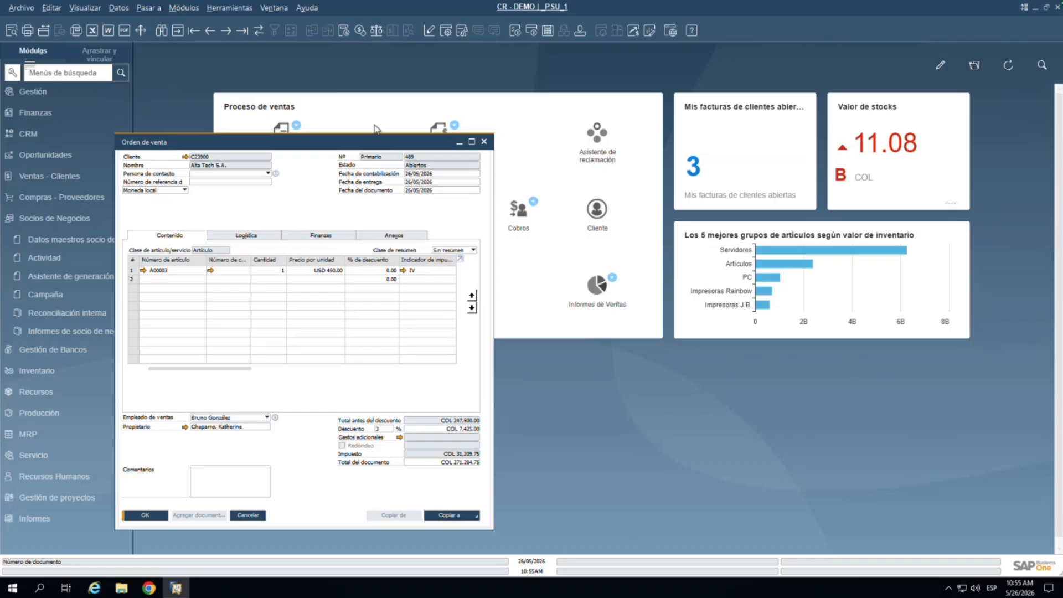
# Step: Step back from sales order 489 to closed order 487, then forward to open order 488 for item A00001
pyautogui.press('pageup')
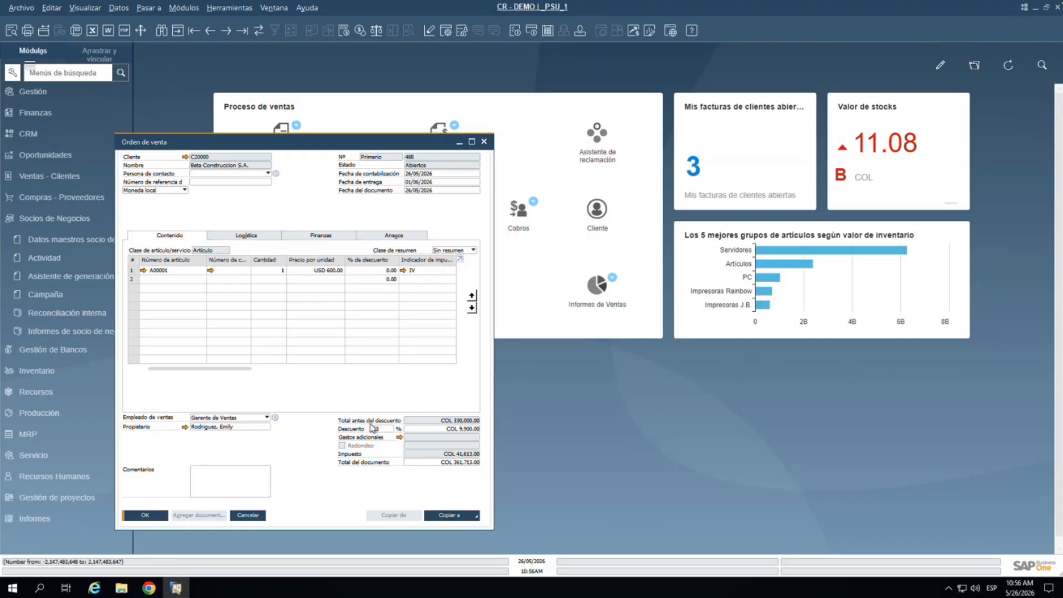
pyautogui.click(210, 31)
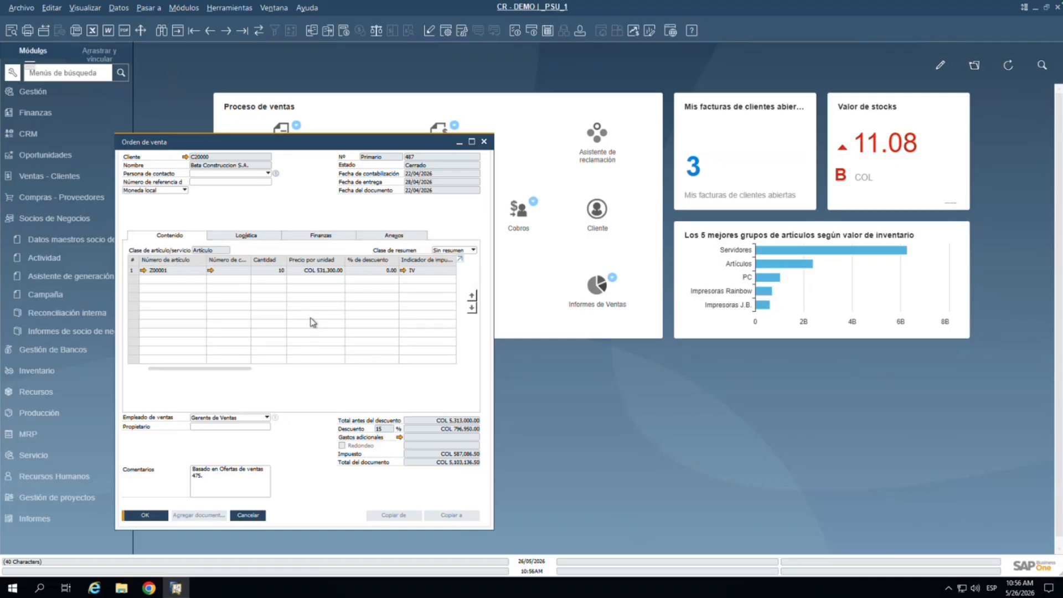
pyautogui.click(226, 31)
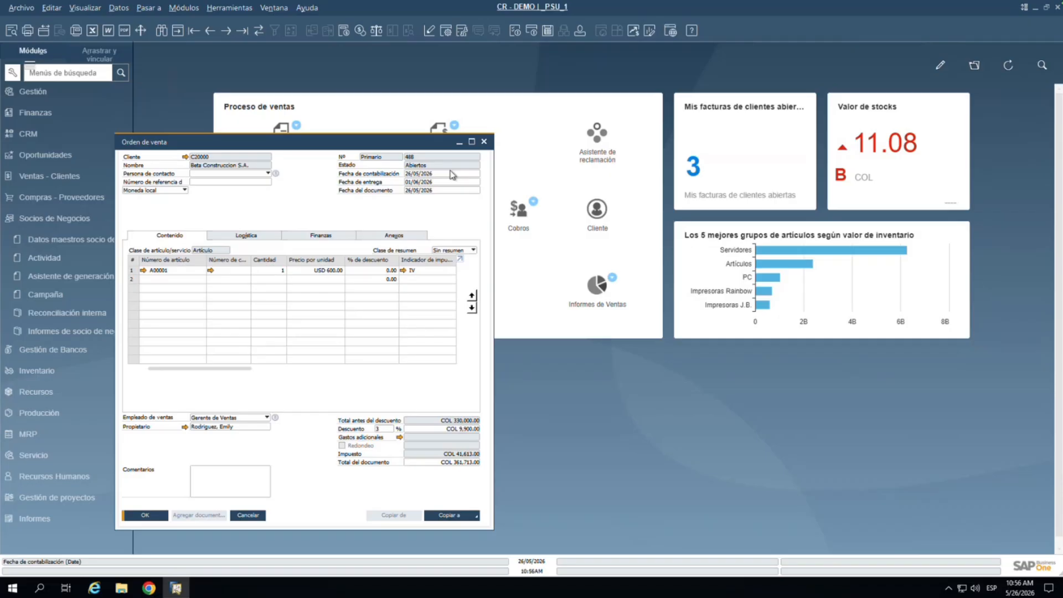
pyautogui.click(195, 8)
pyautogui.moveTo(202, 24)
pyautogui.moveTo(379, 59)
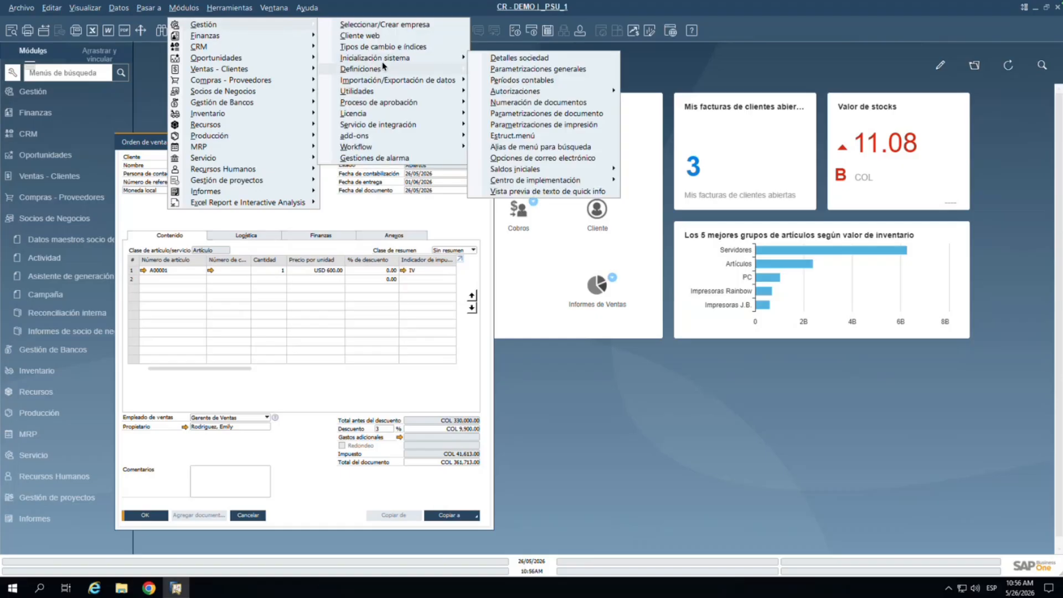
pyautogui.moveTo(530, 90)
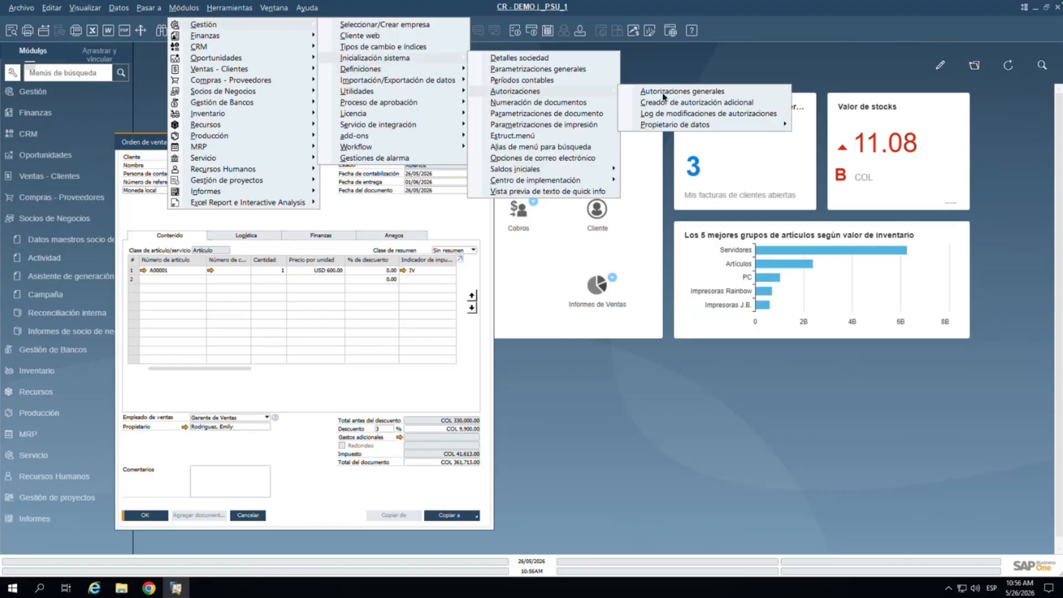
pyautogui.click(669, 93)
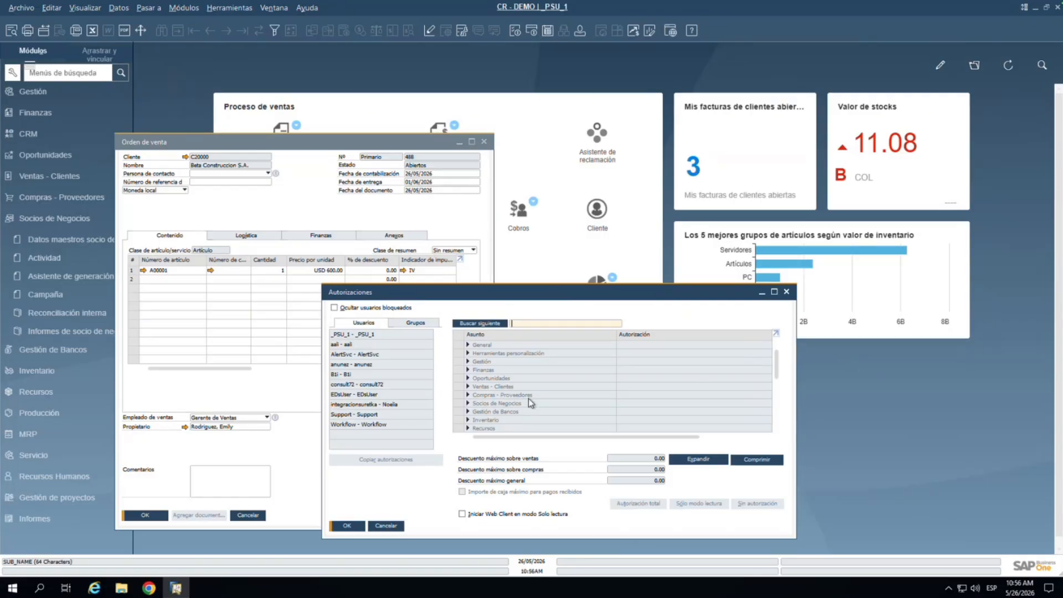
pyautogui.click(786, 291)
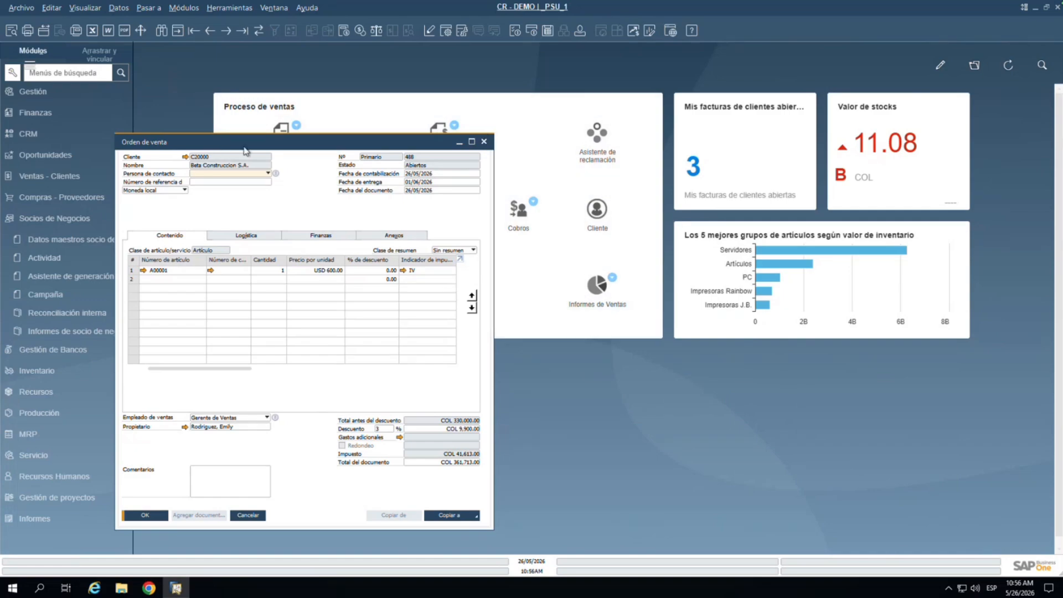
# Step: Move the Orden de venta window for order 488 aside and close it
pyautogui.moveTo(245, 151); pyautogui.dragTo(366, 109)
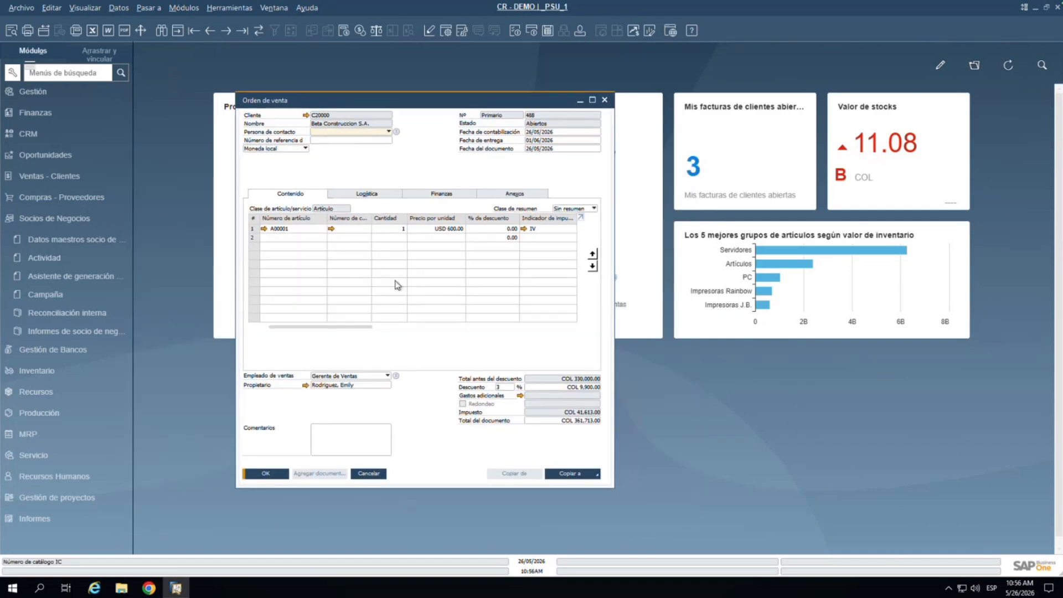
pyautogui.click(604, 100)
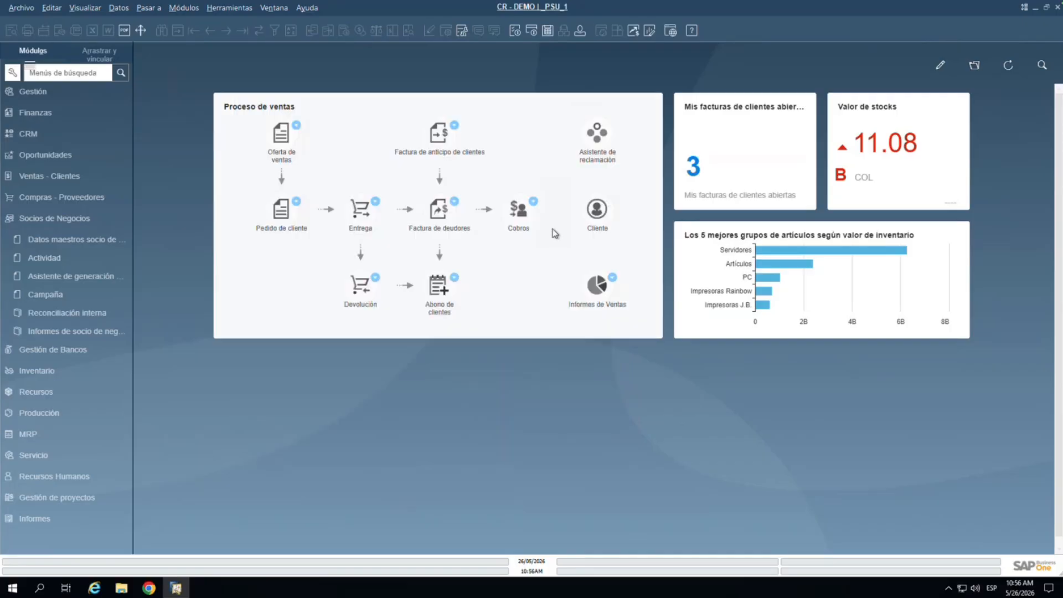